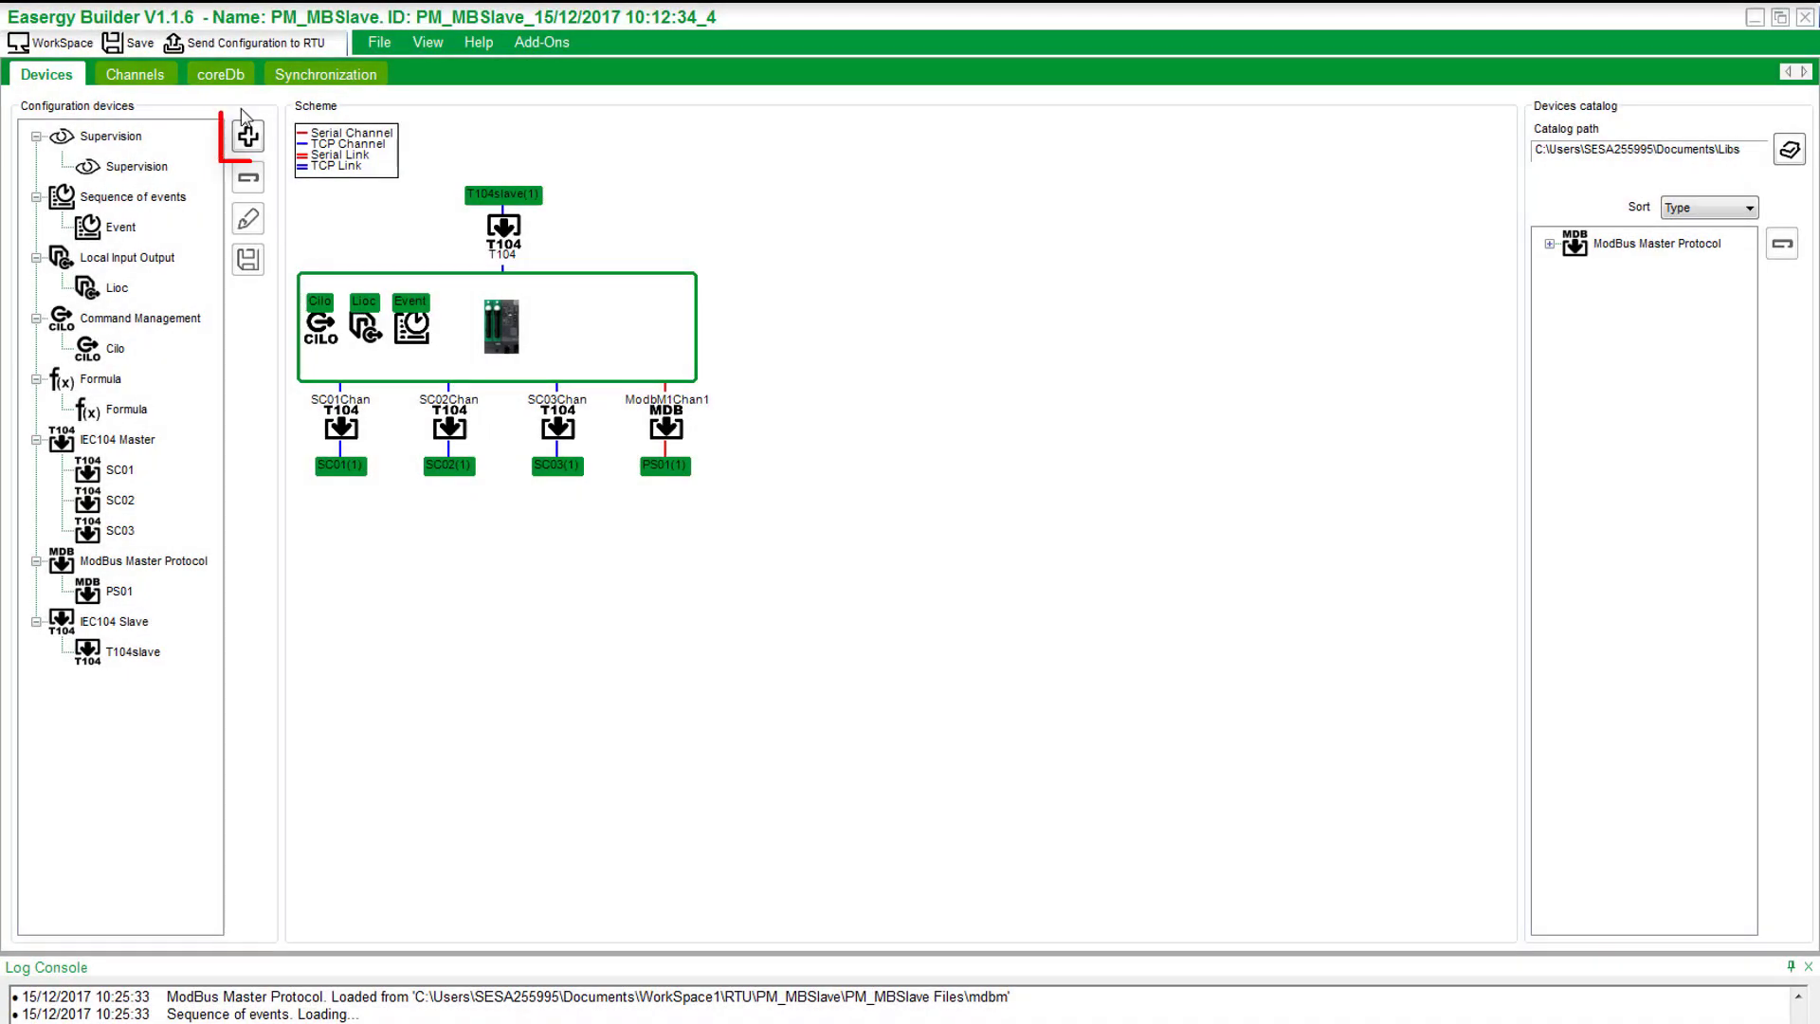
Create a ModBus Master Protocol device named PM800_Modbus_slave with description 'Energy Meter'.
click(251, 147)
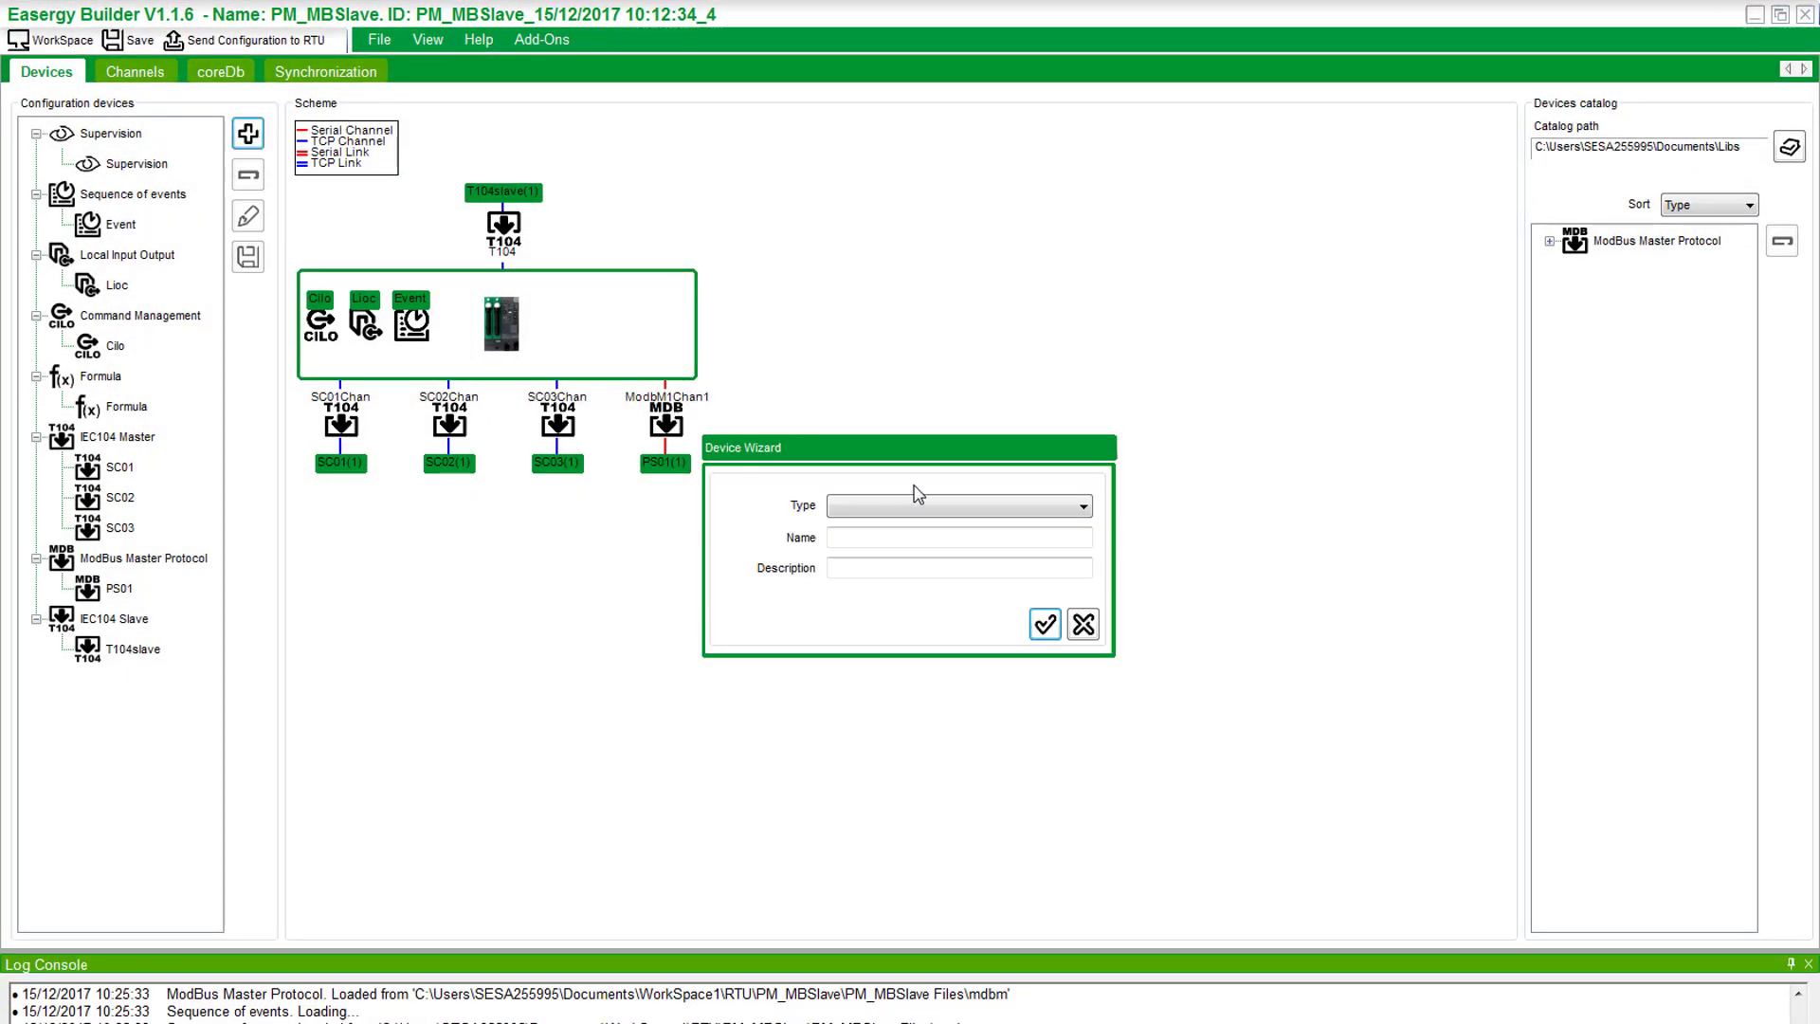
click(914, 503)
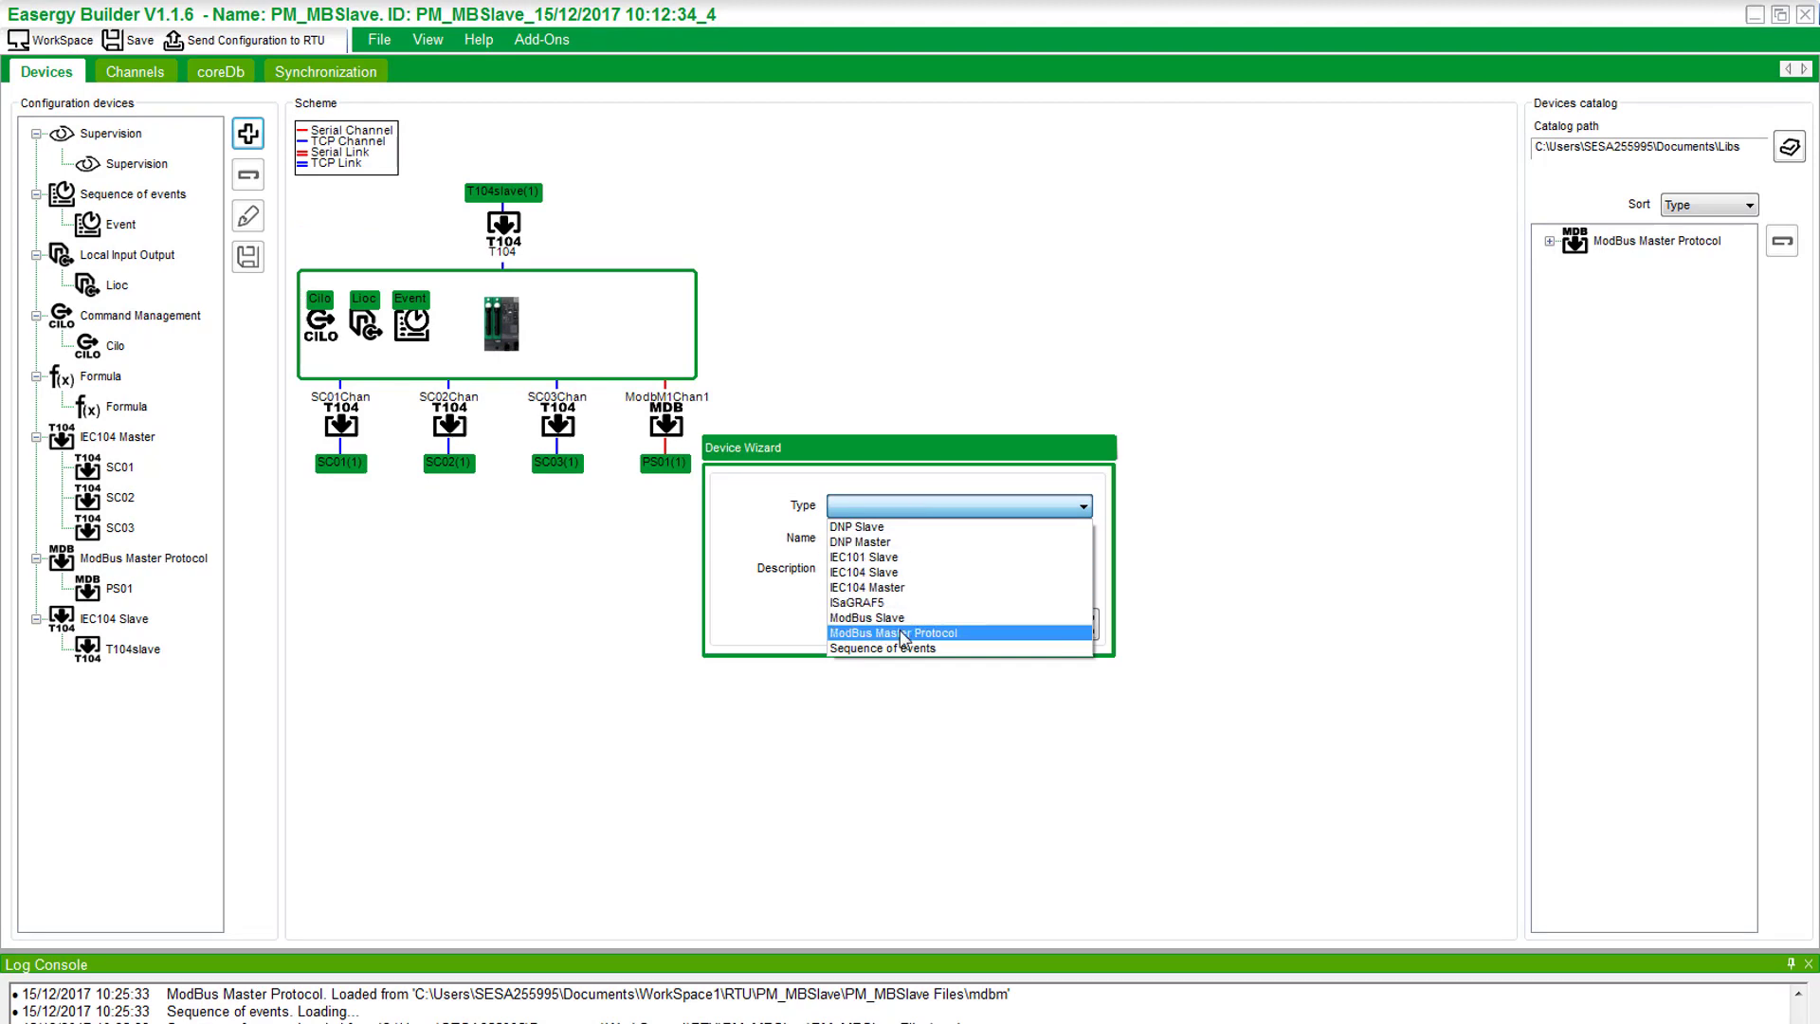
click(902, 632)
click(895, 538)
text(PM8)
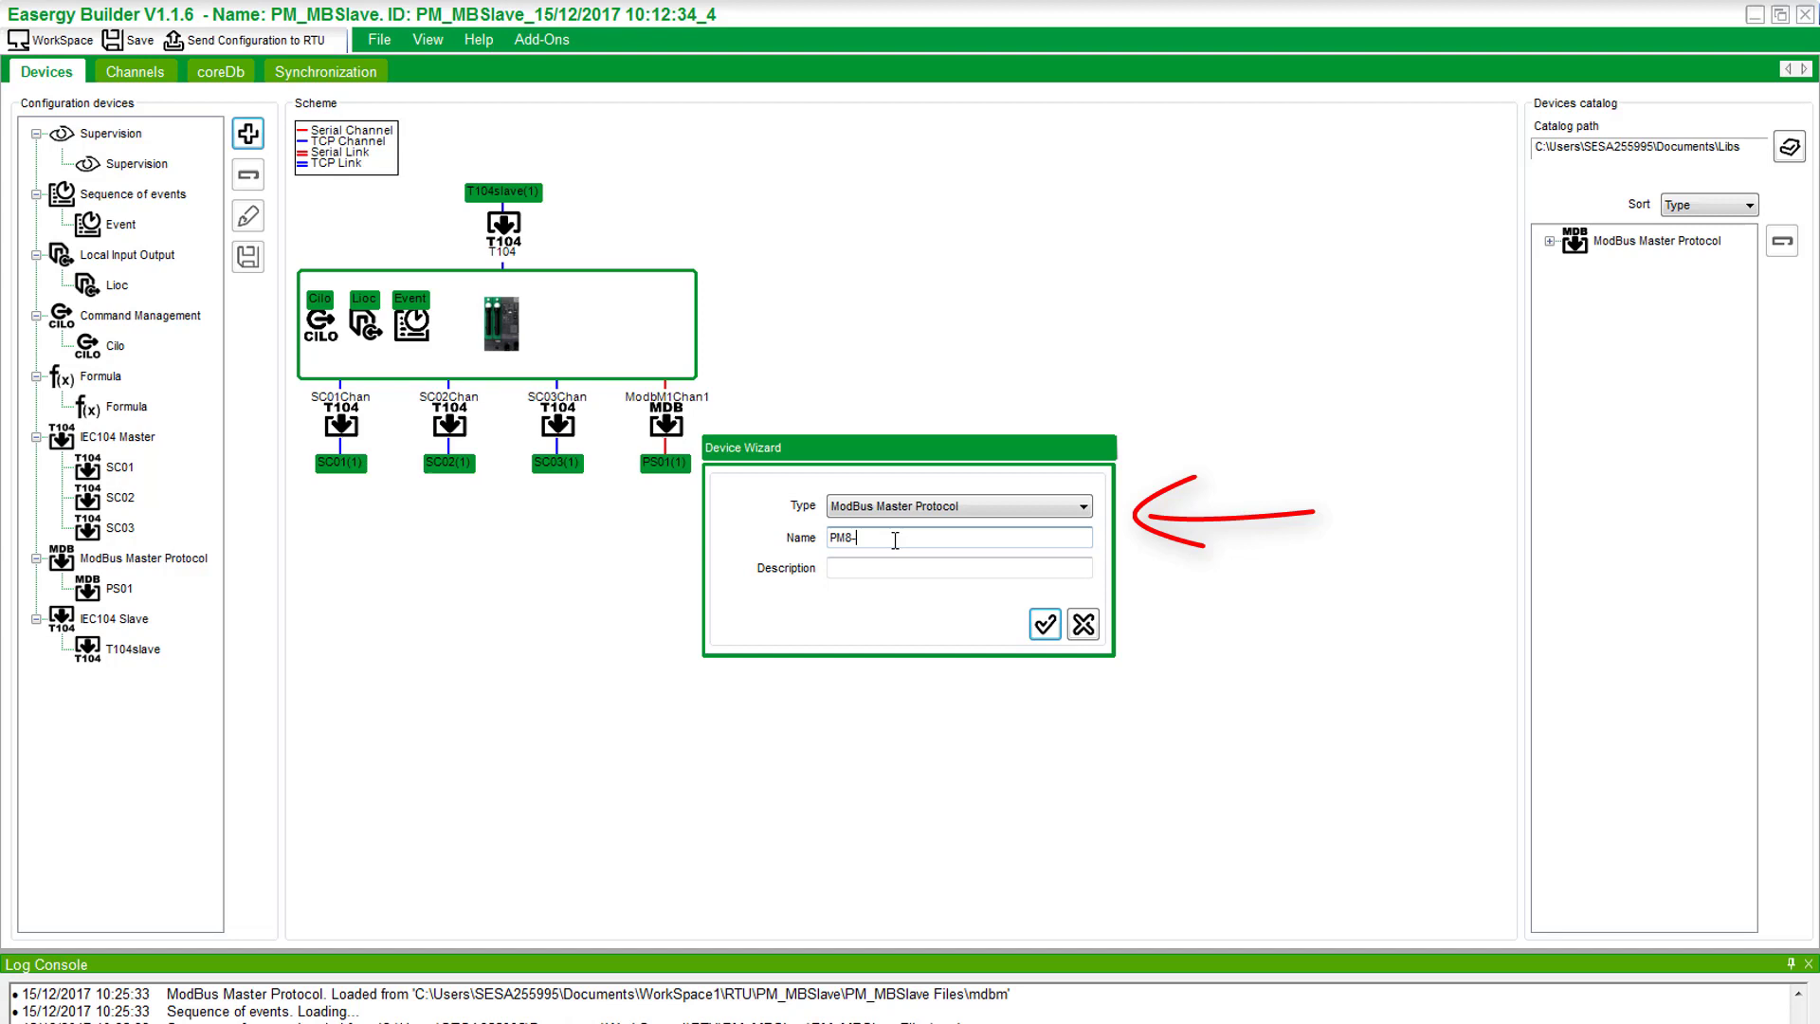
text(00_)
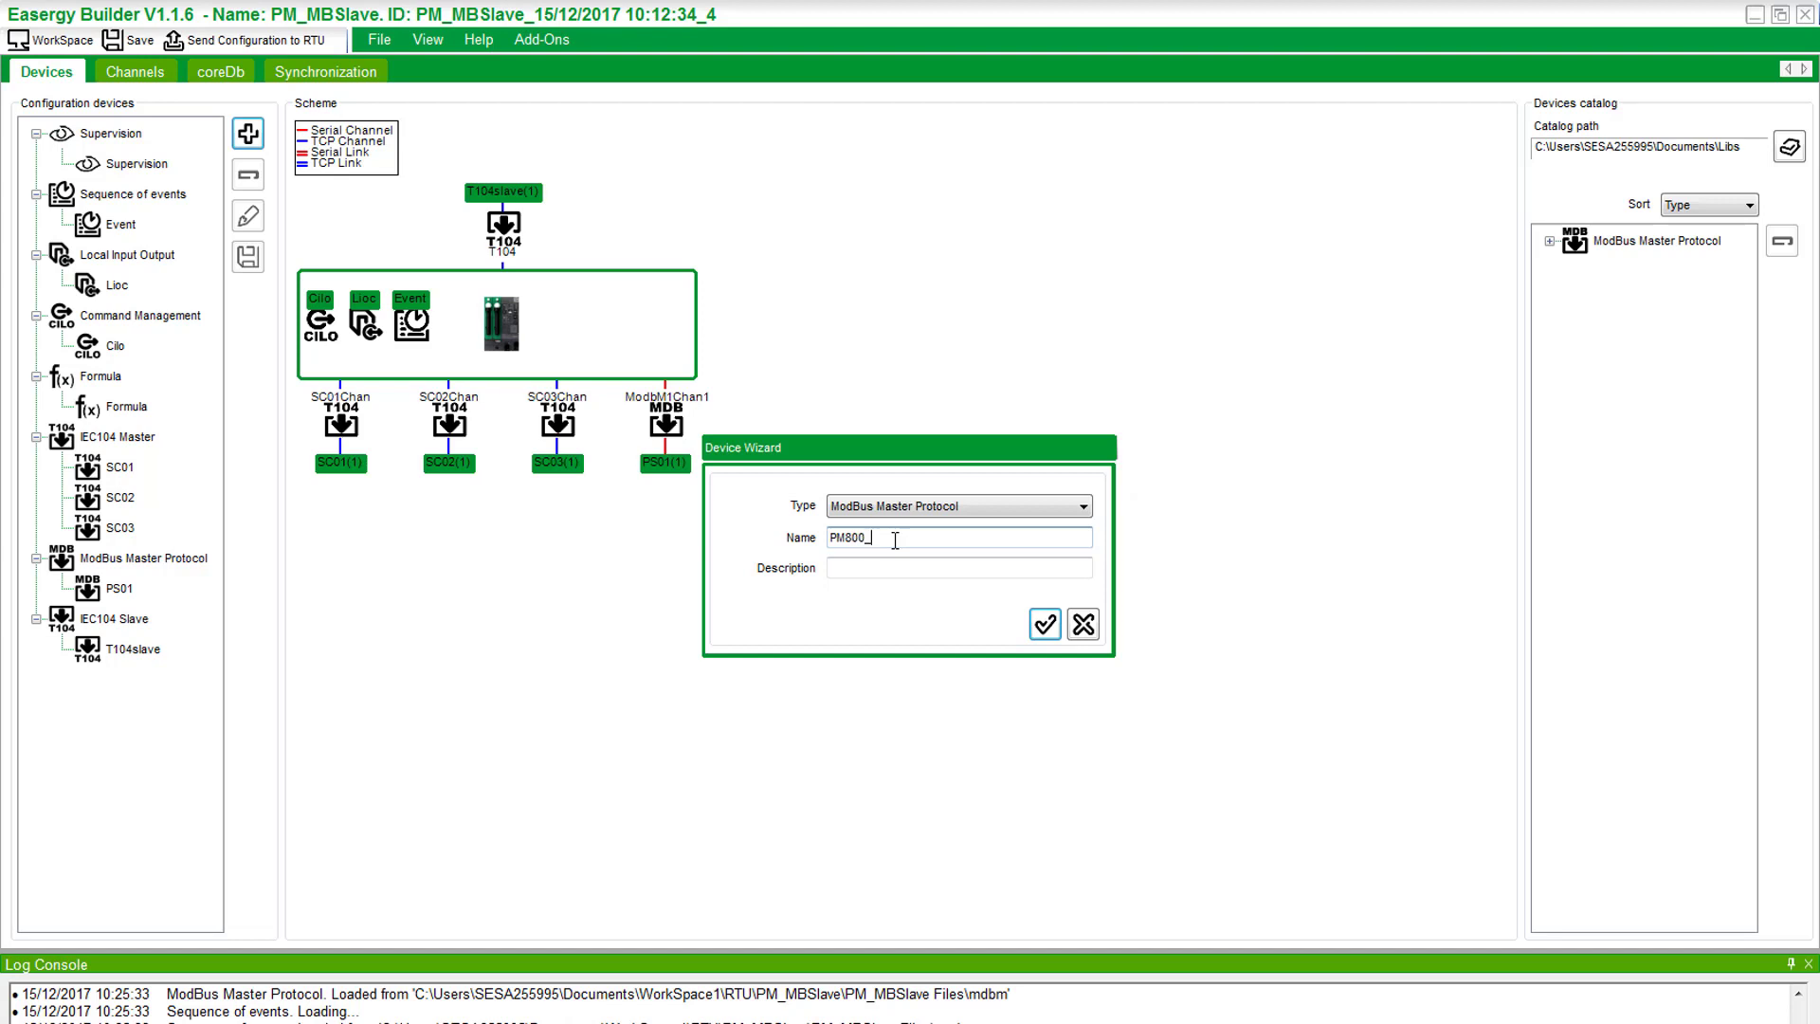
text(us_sla)
text(ve)
click(932, 571)
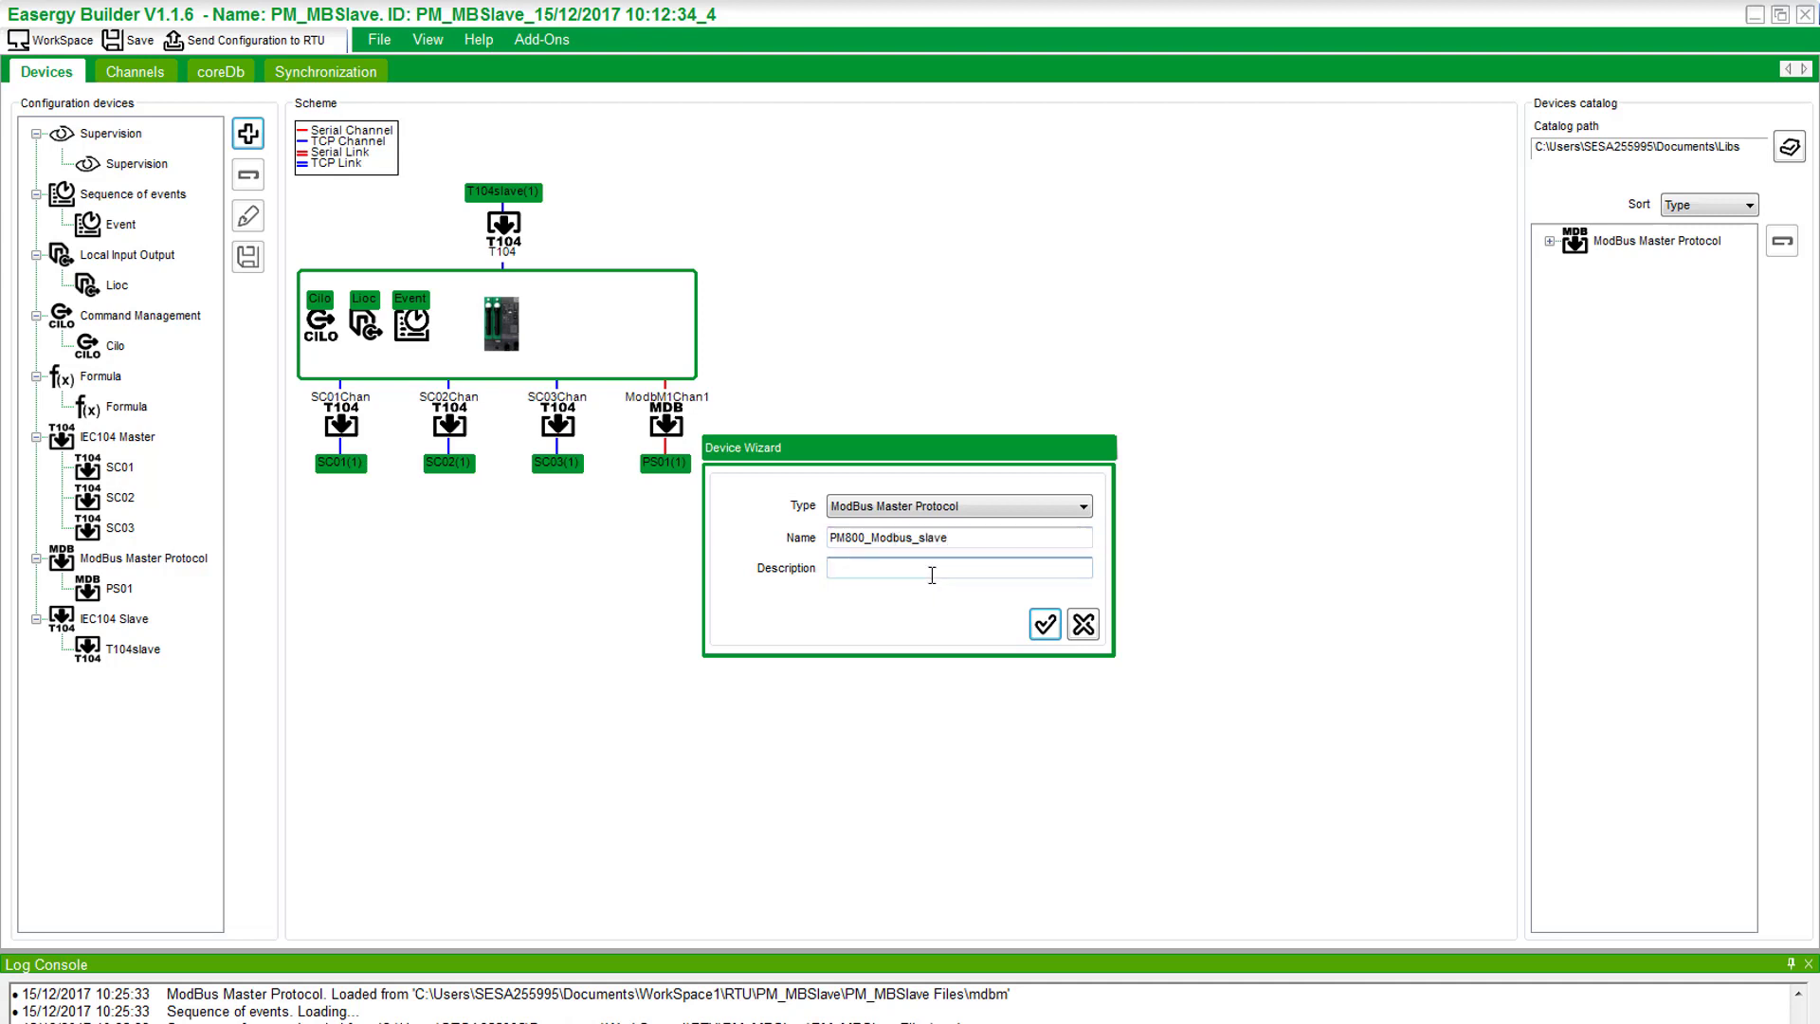
text(Energy Meter)
click(1045, 624)
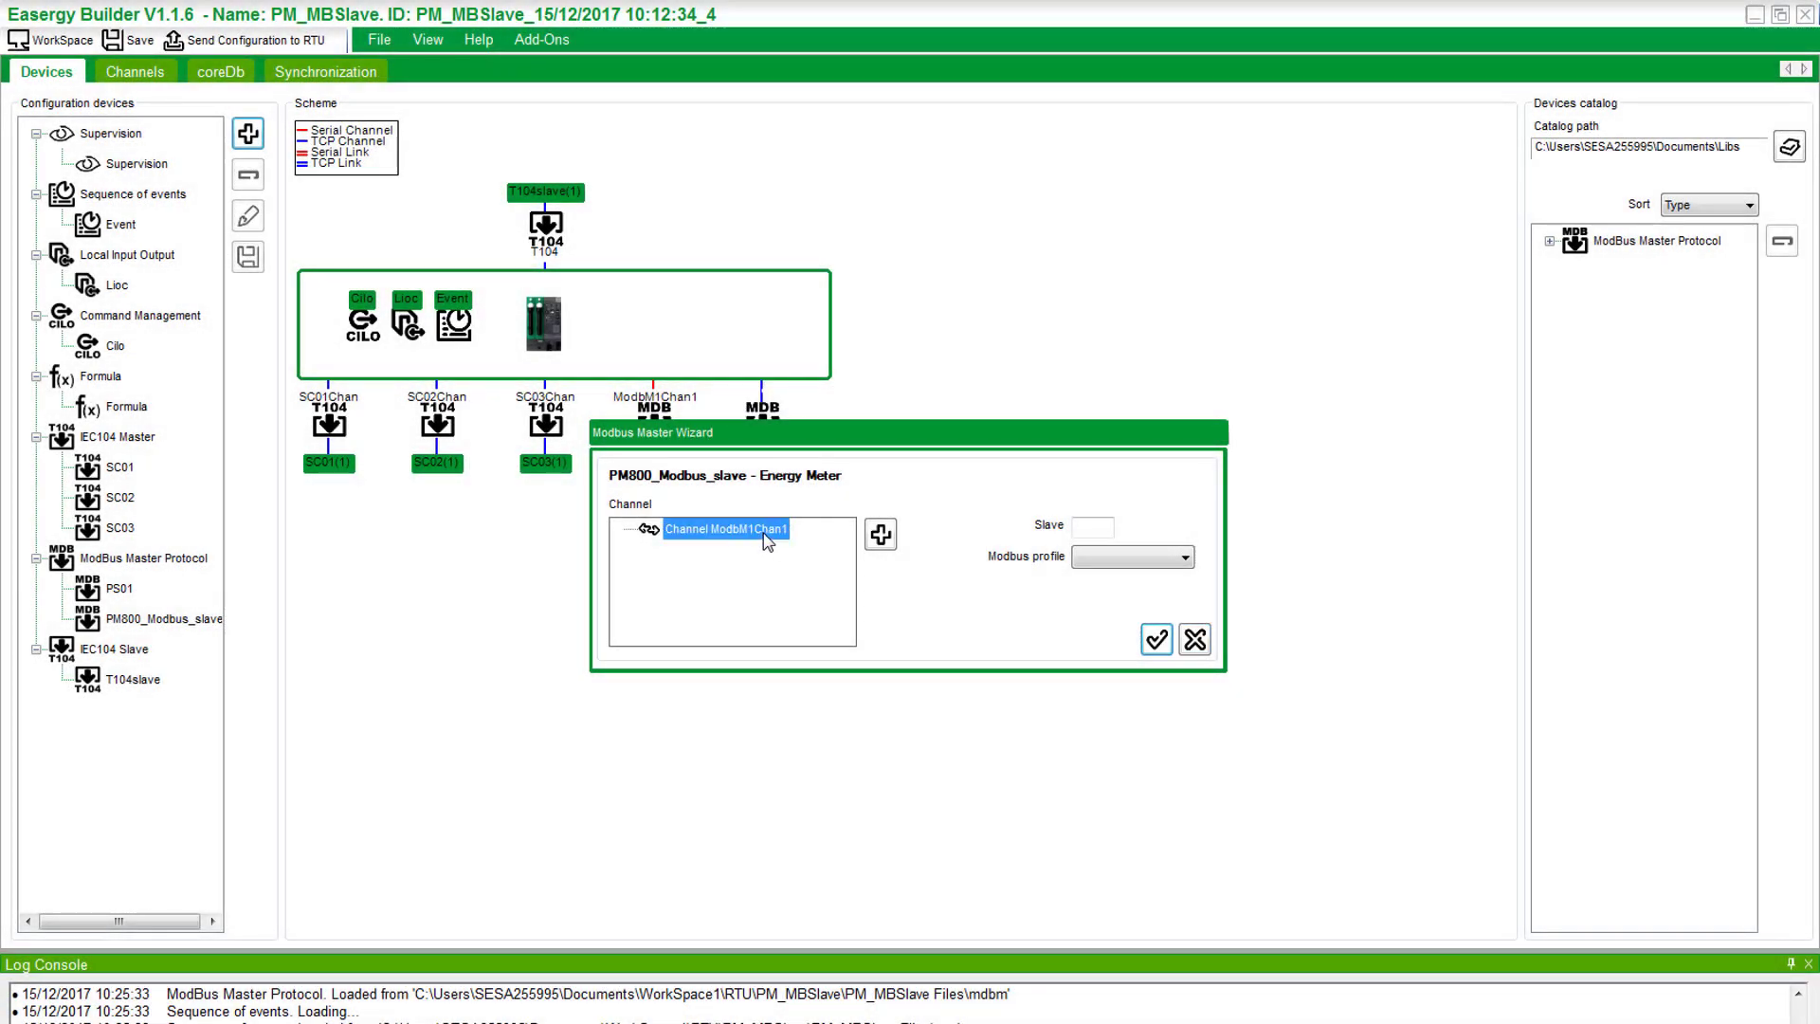
Set the slave address to 2 and the Modbus profile to STD.
click(1086, 529)
text(2)
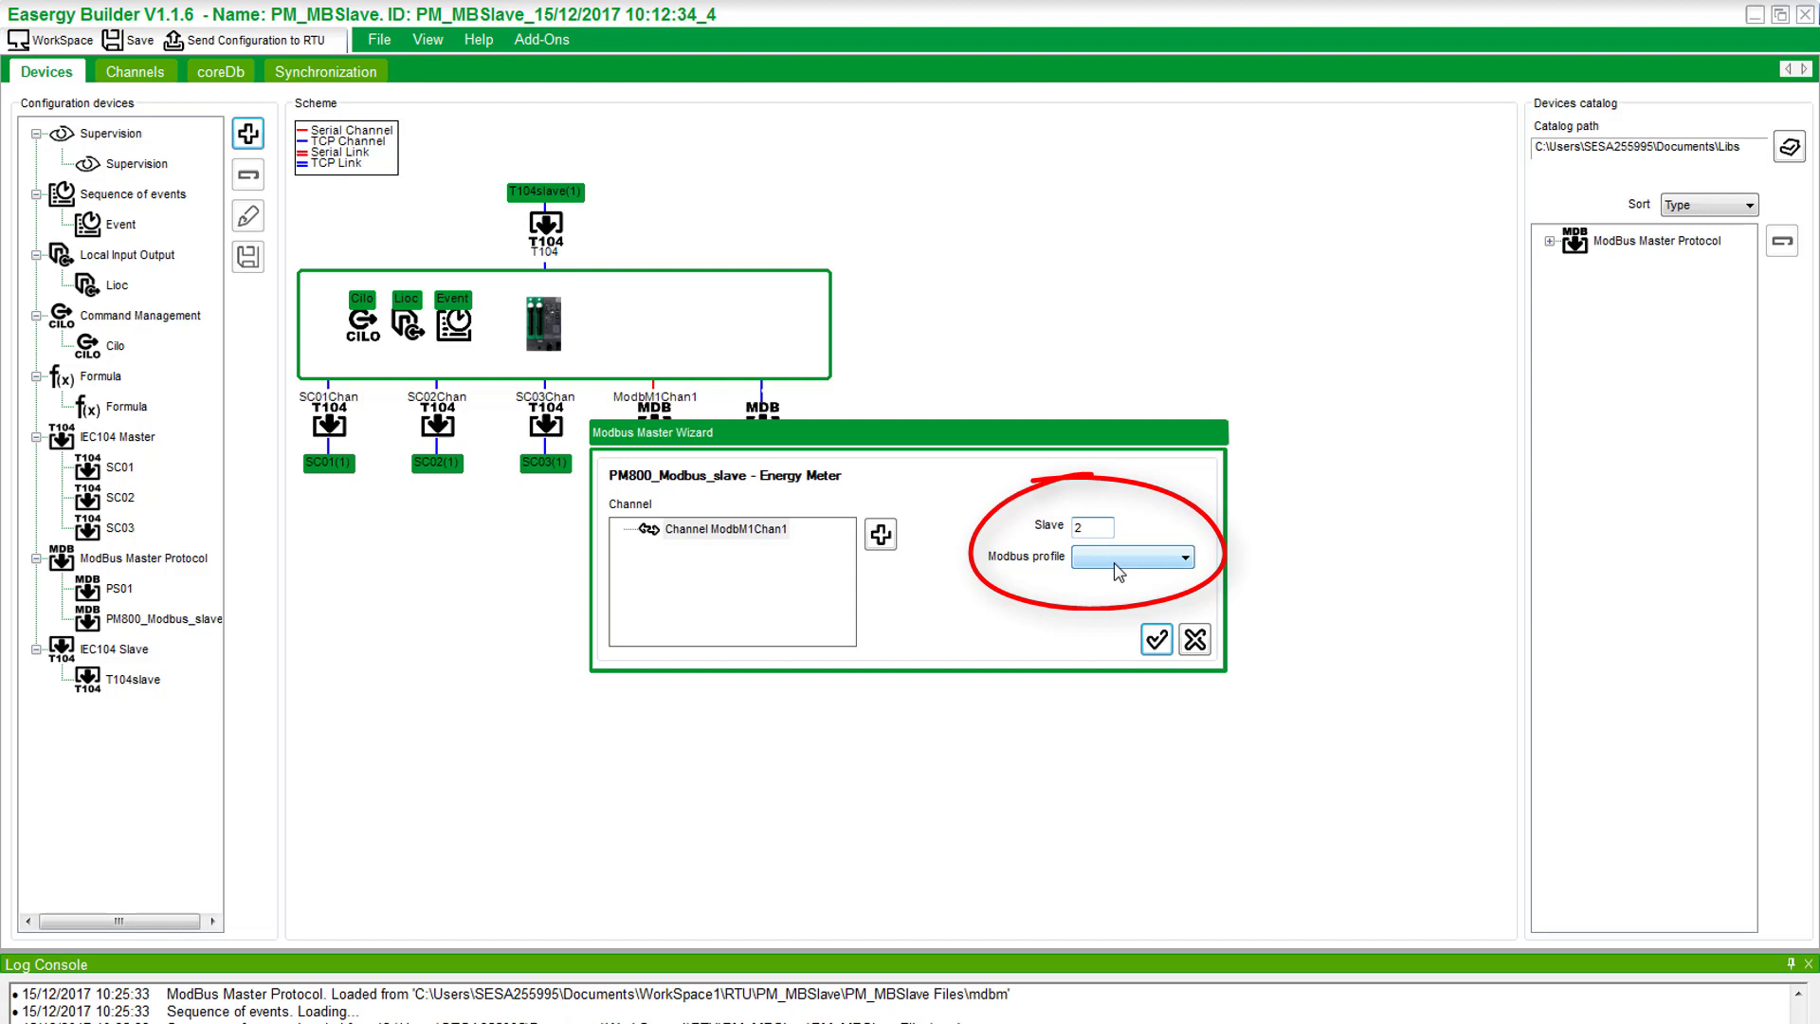
click(1117, 566)
click(1102, 581)
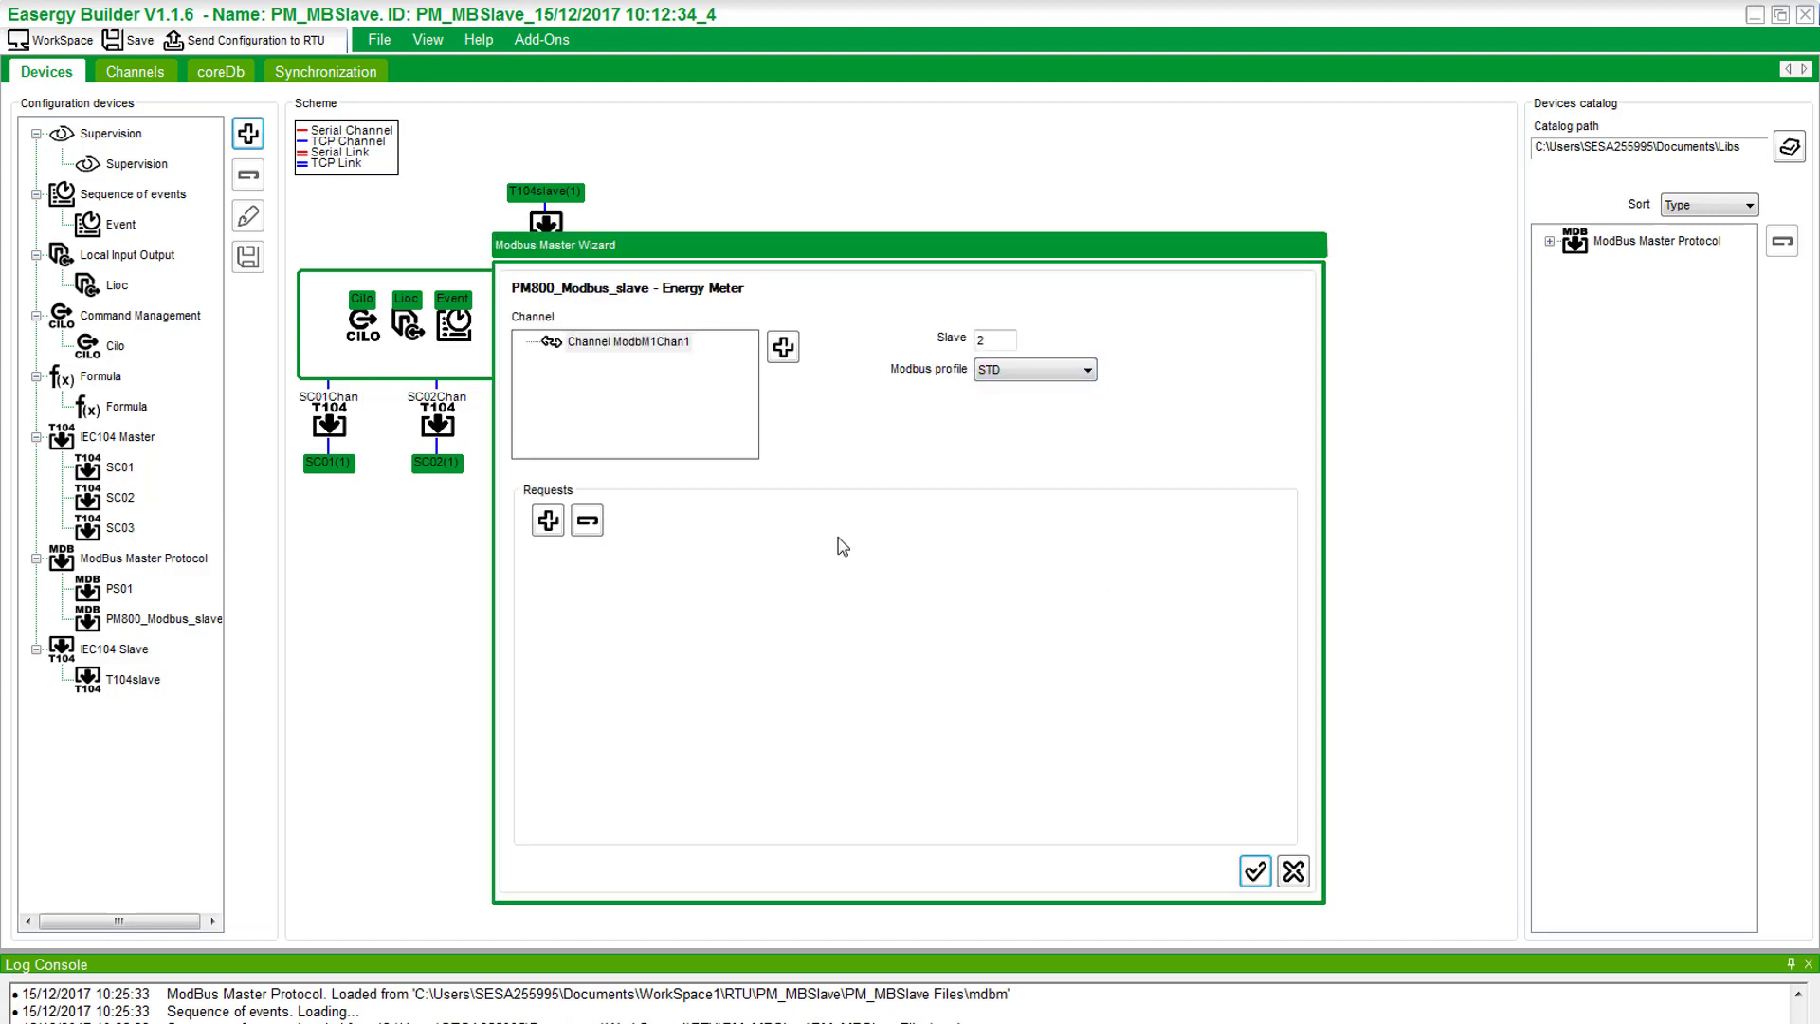
Add a 03:HOLDING REGISTER read request starting at 1123 for two registers, adjusting the polling period.
click(548, 521)
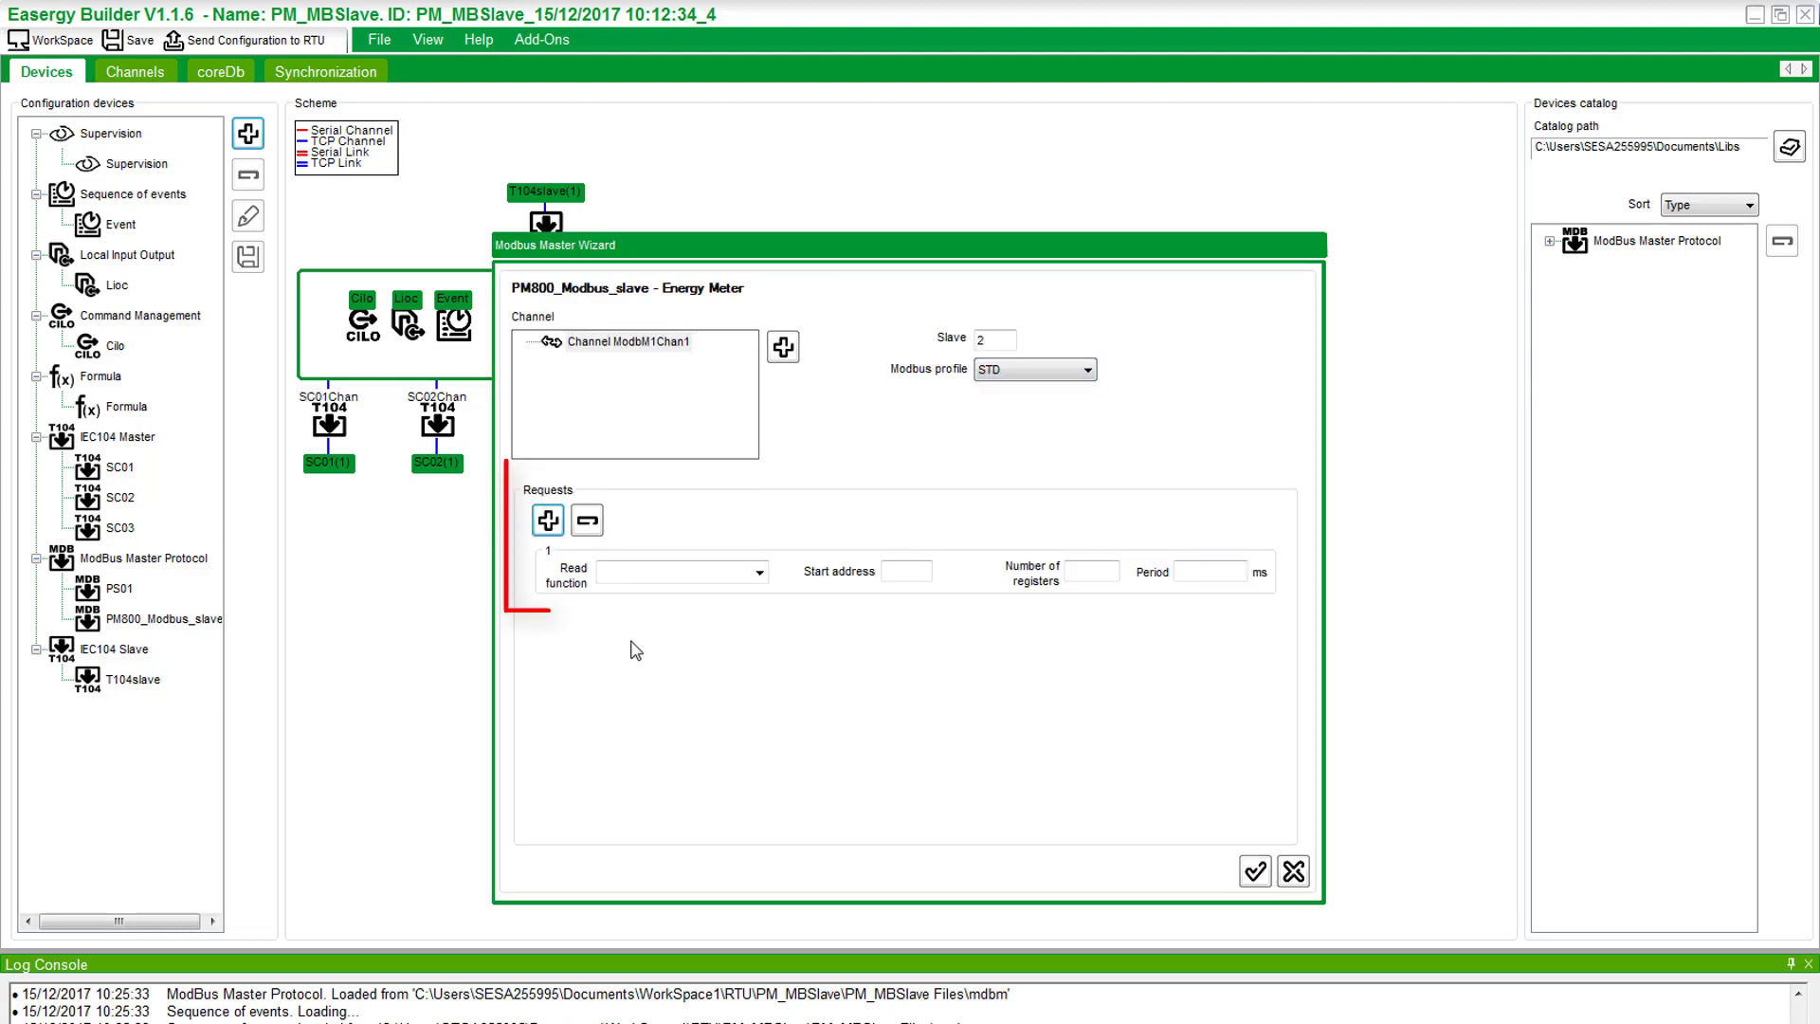
click(759, 572)
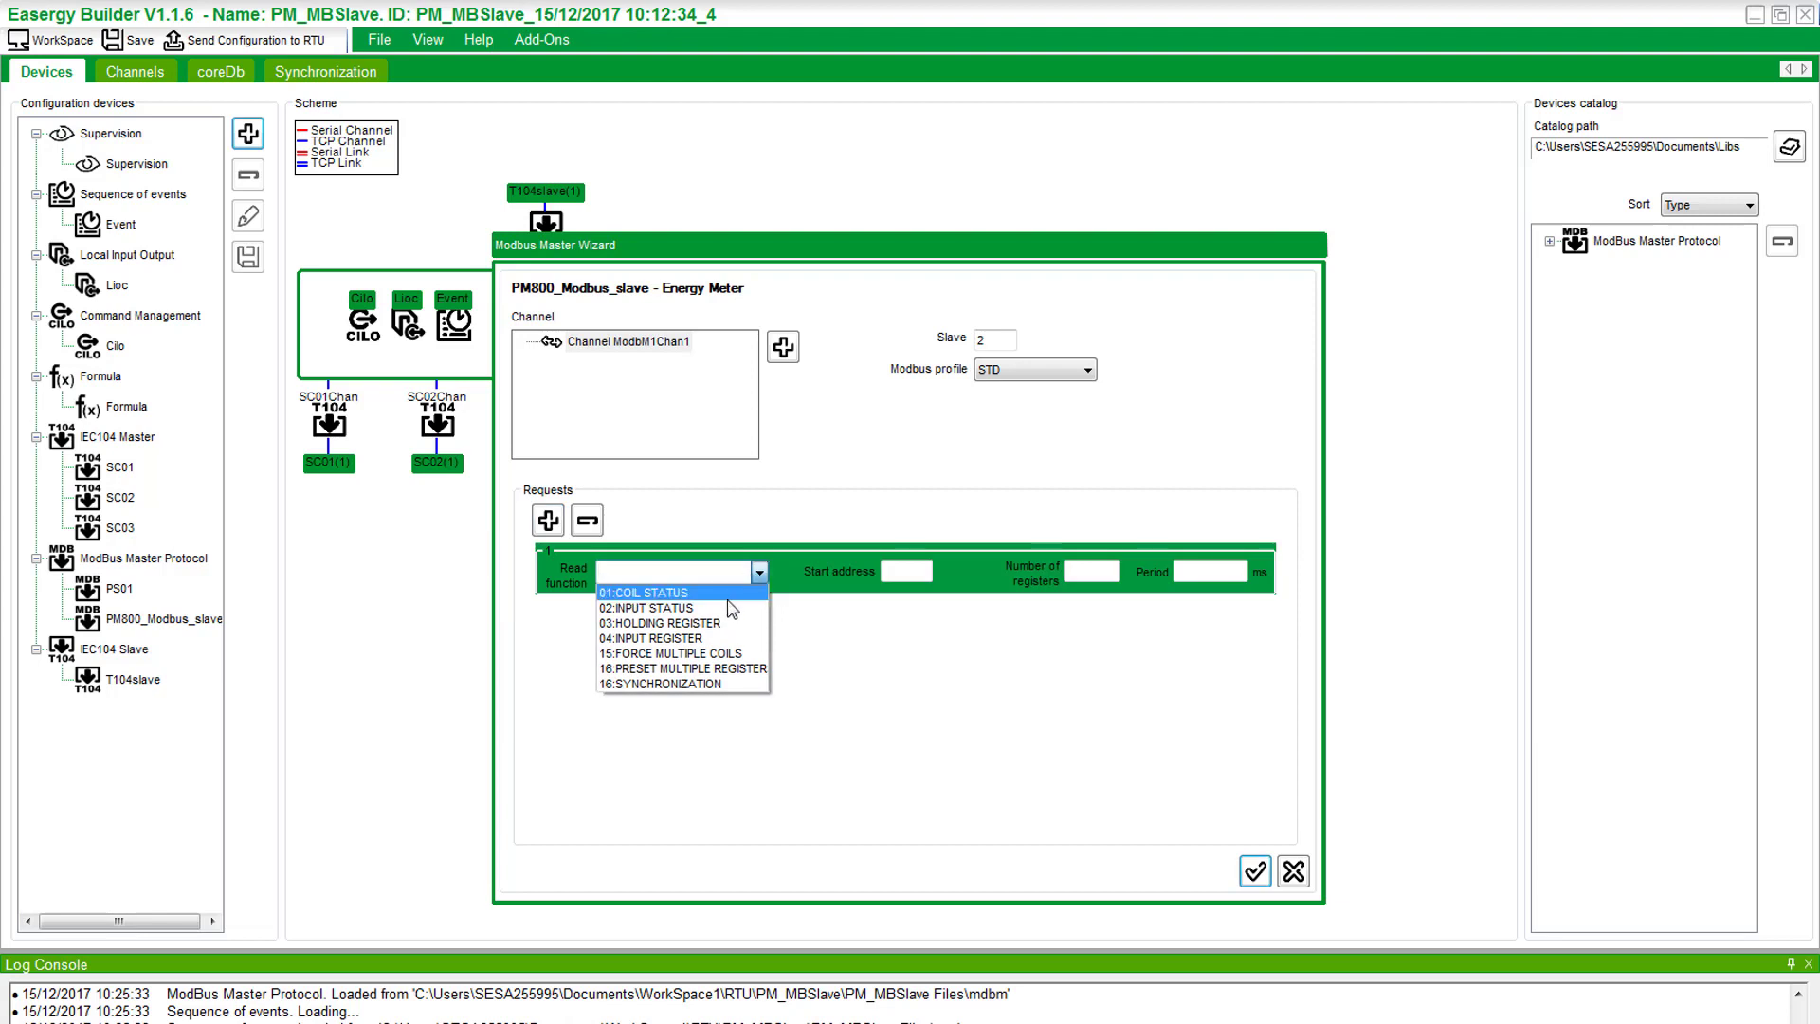
click(720, 622)
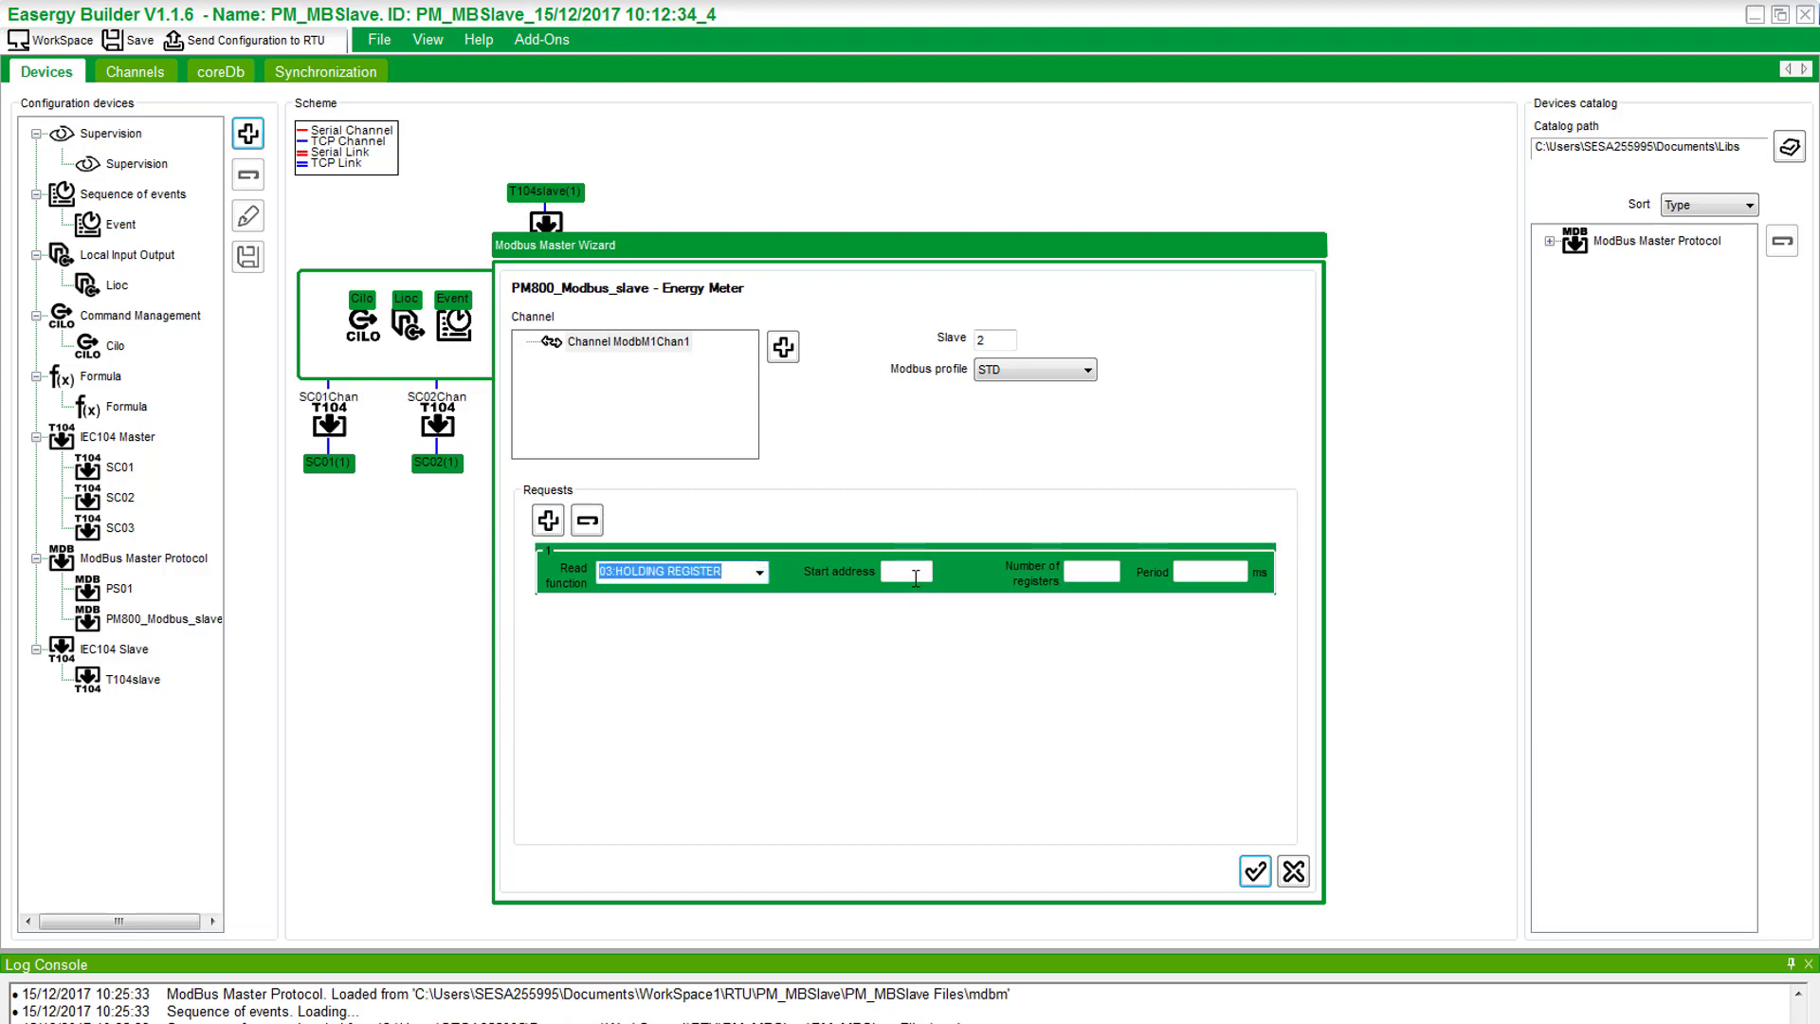
click(915, 572)
text(3)
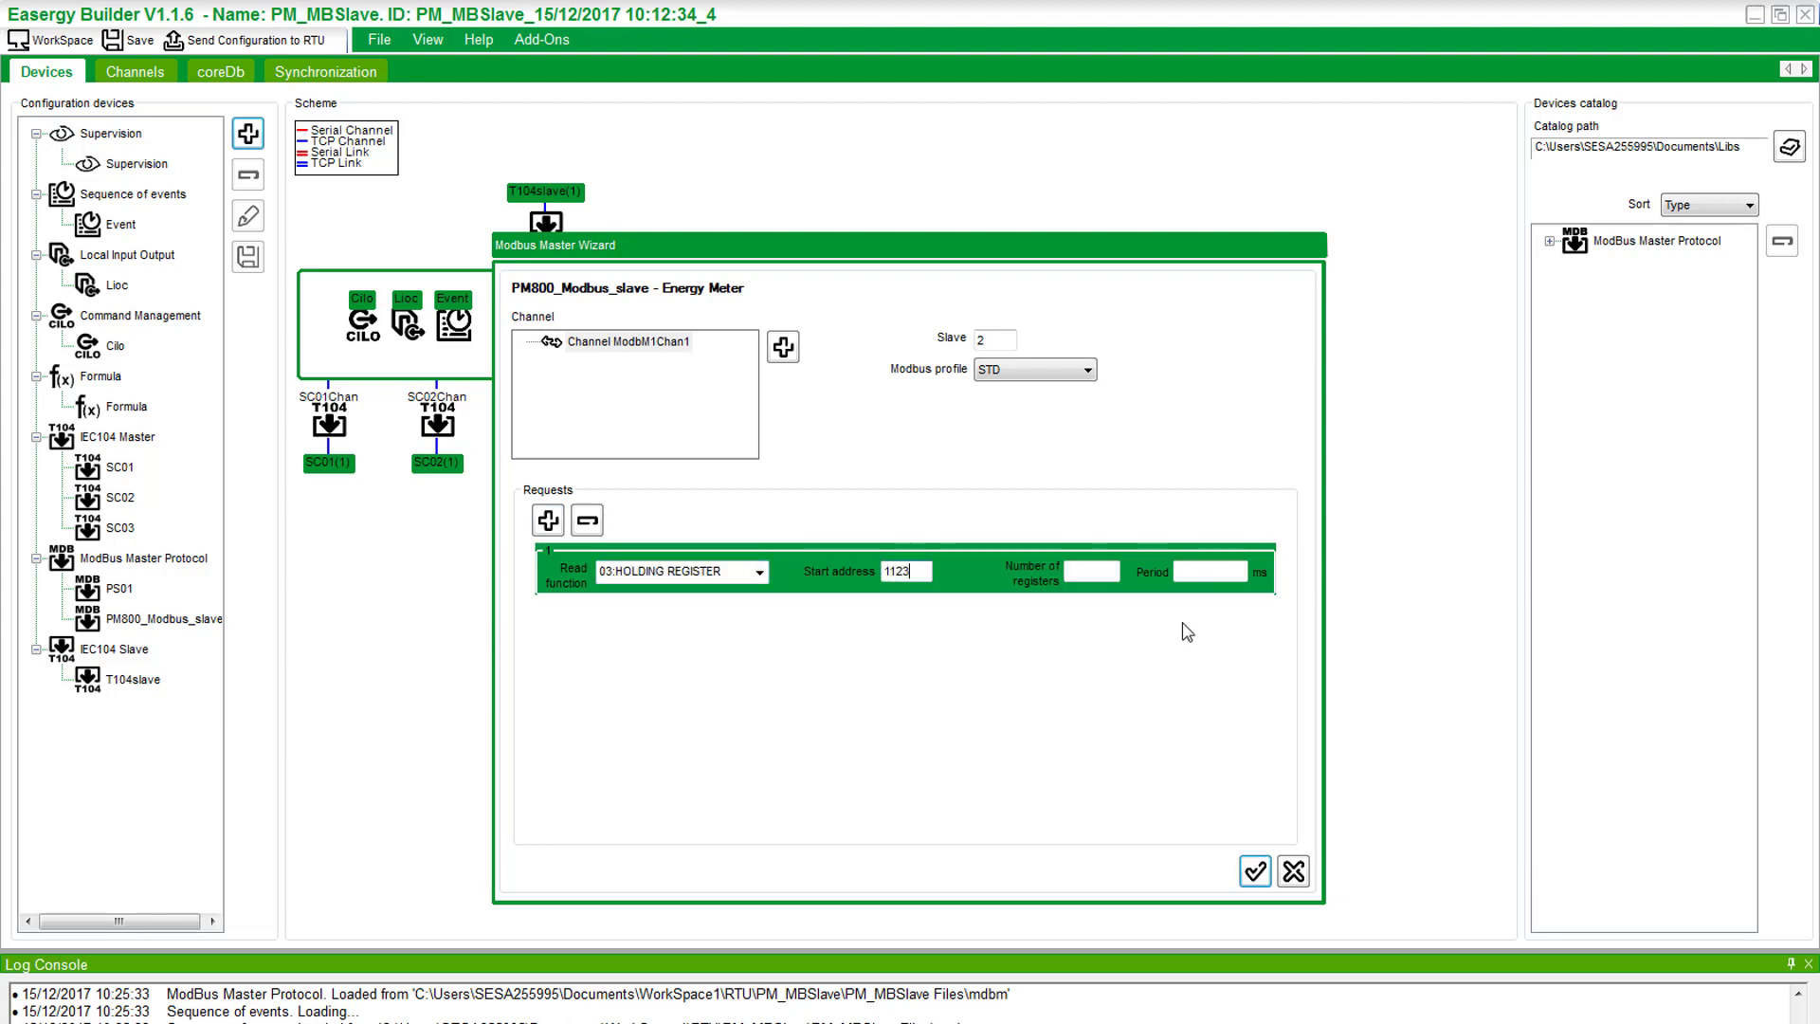
click(1107, 573)
click(1239, 574)
key(BackSpace)
key(BackSpace)
text(1)
Confirm the Modbus Master wizard settings, returning to the channel architecture view.
click(1254, 872)
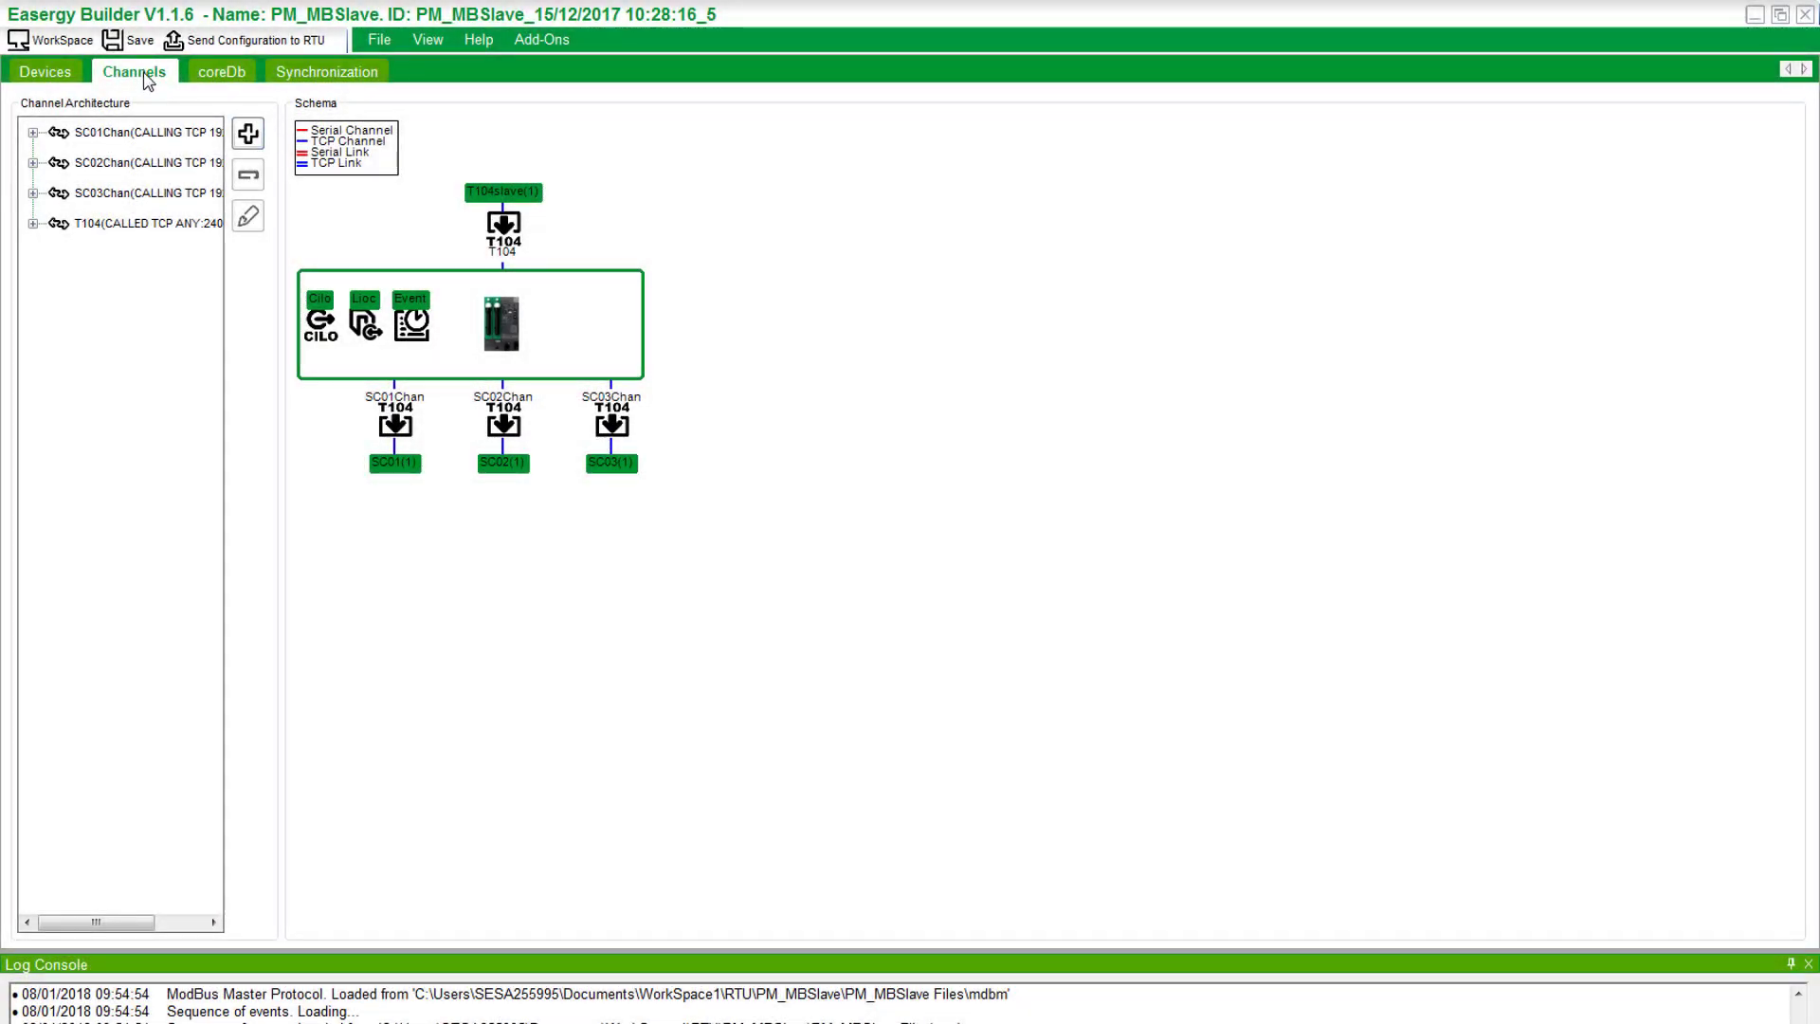
Create the ASYNC channel Pm800 on RS485 at 9600 baud with even parity.
click(253, 140)
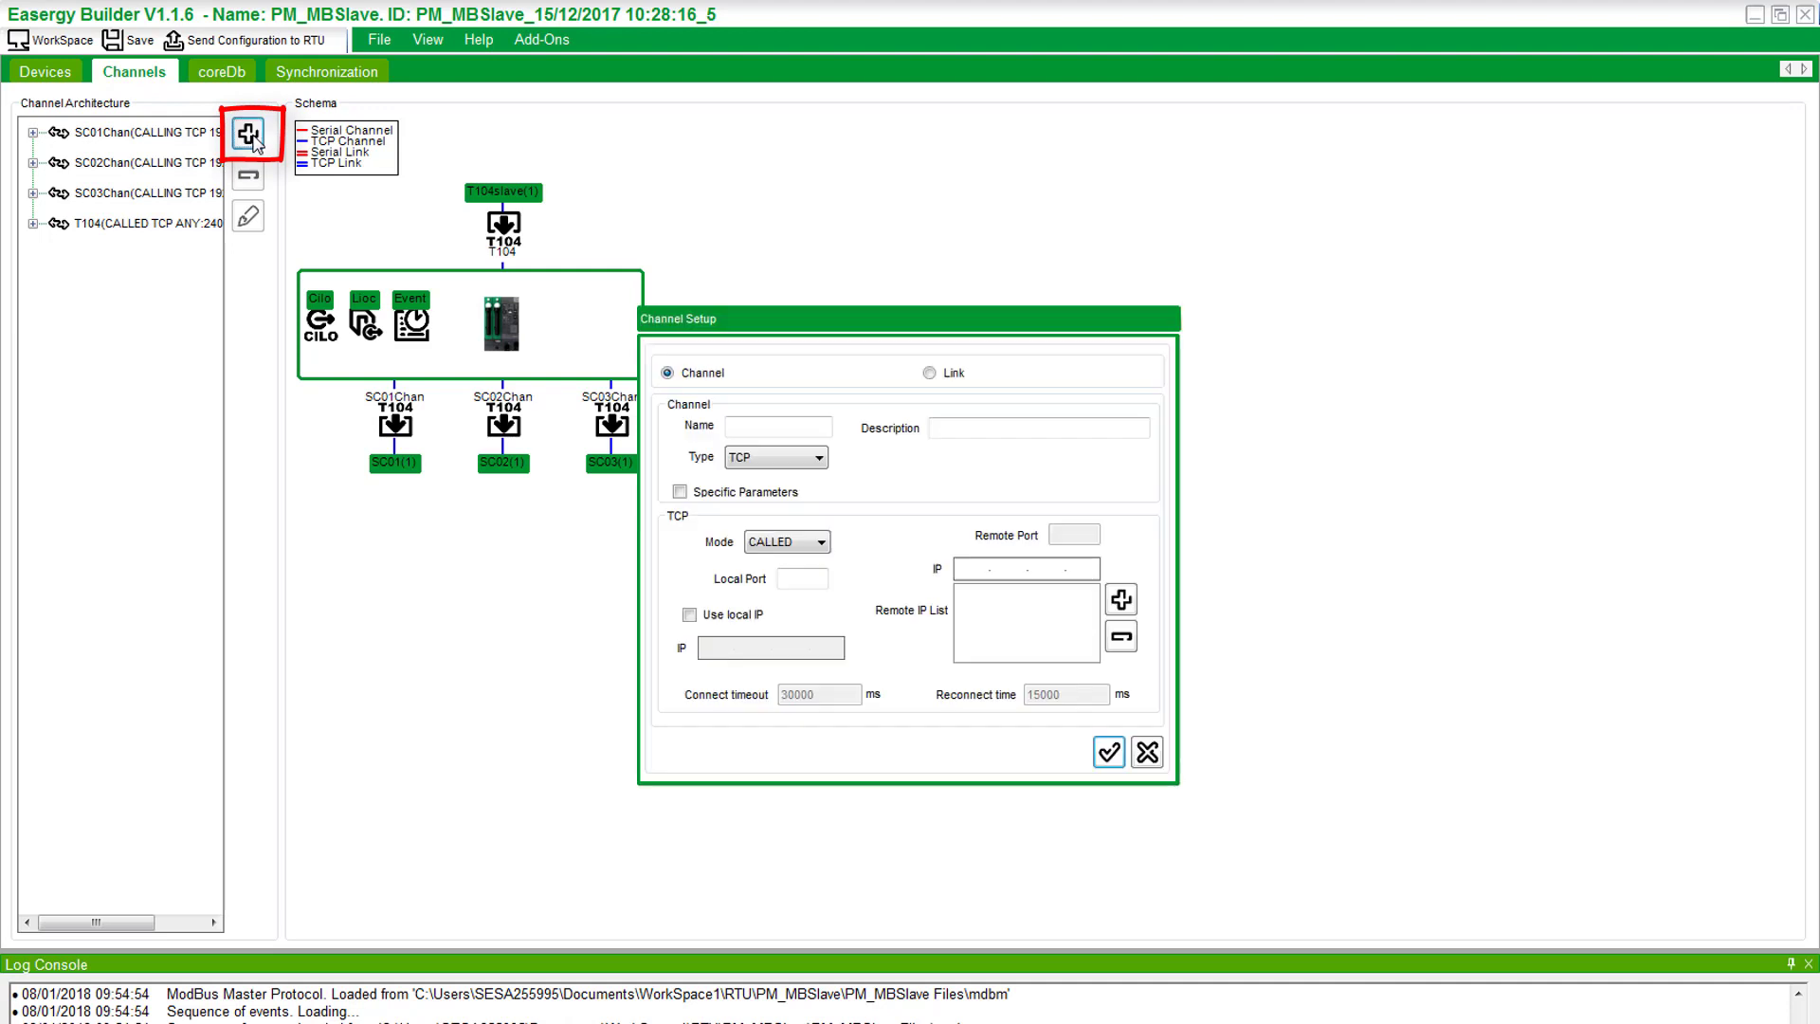
click(769, 458)
click(749, 491)
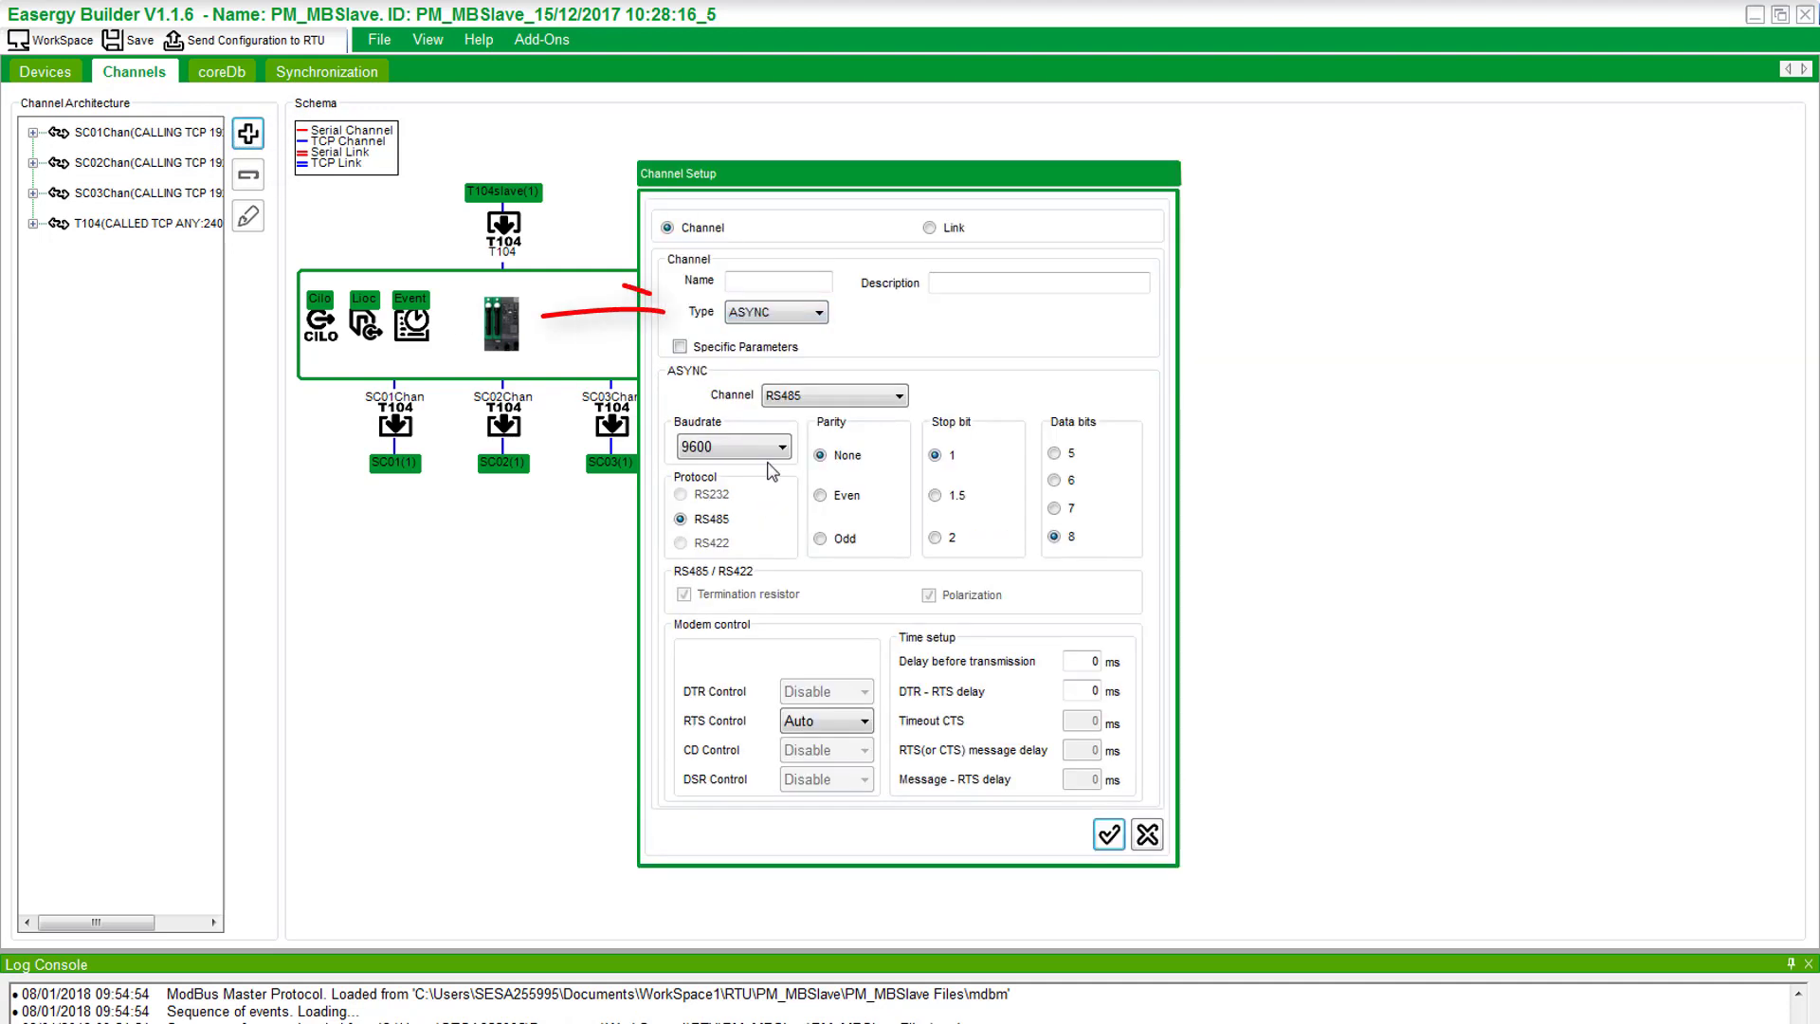
click(755, 285)
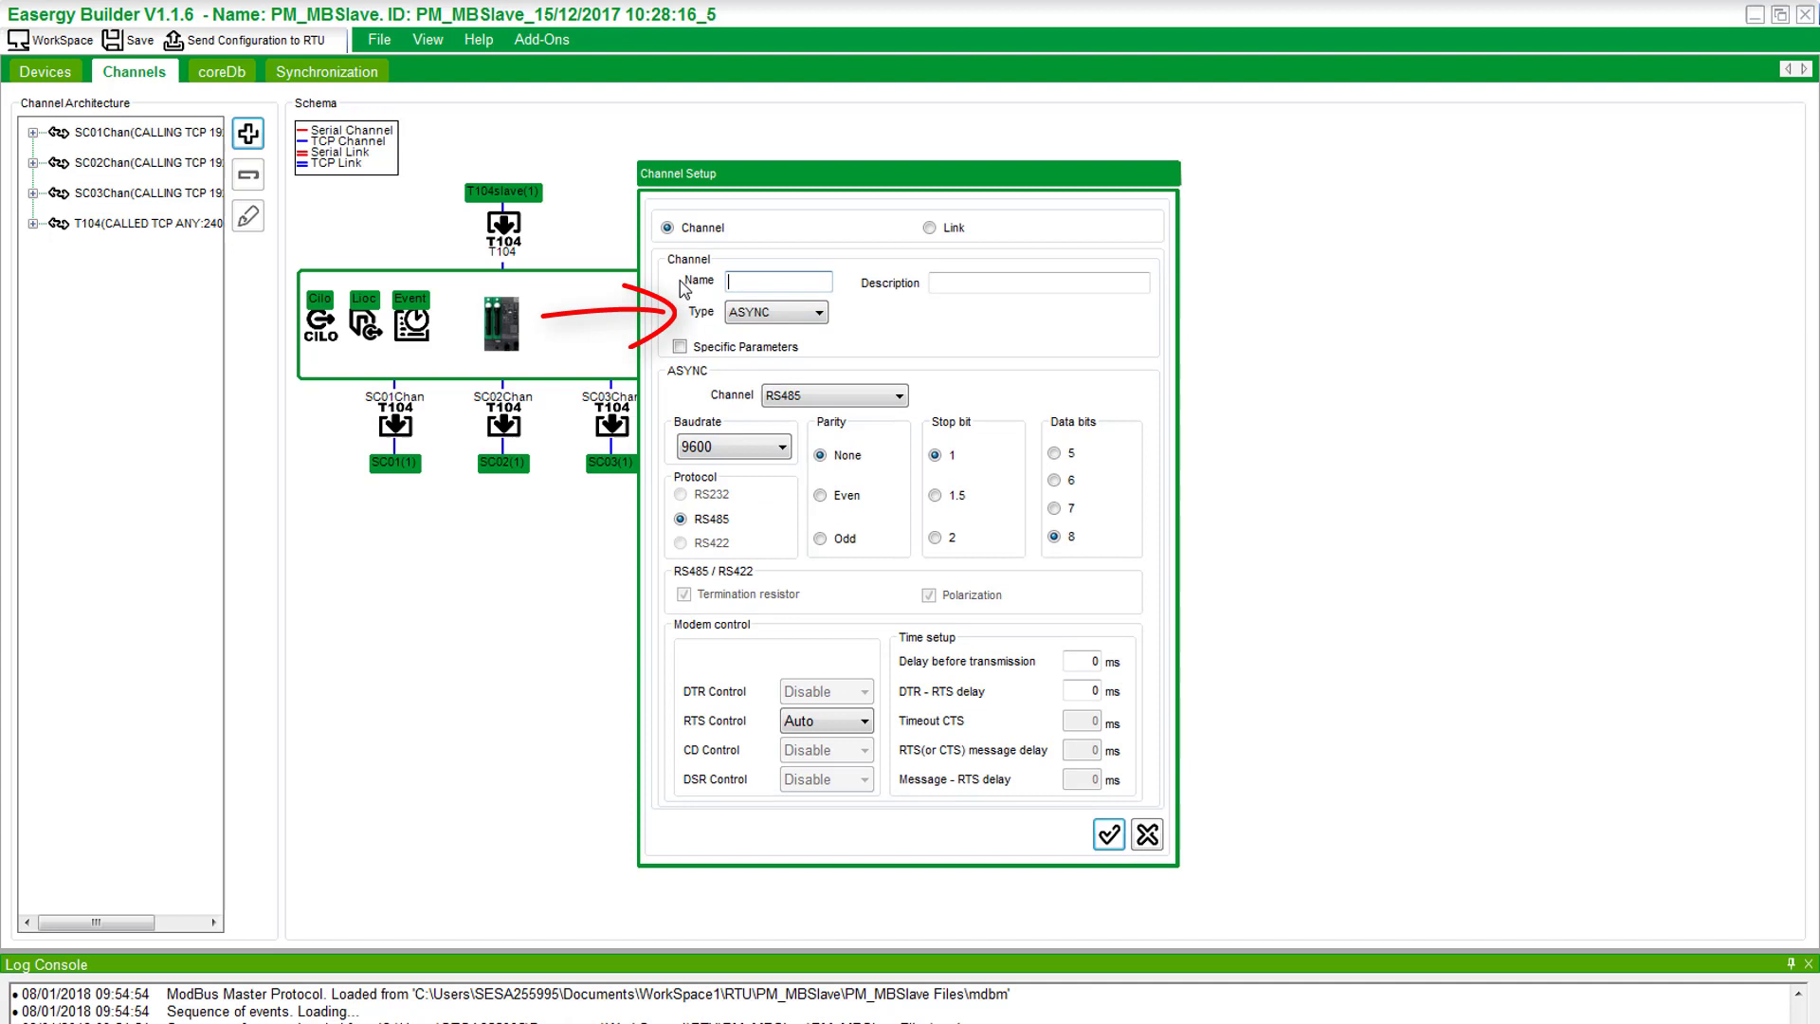
text(Pm800)
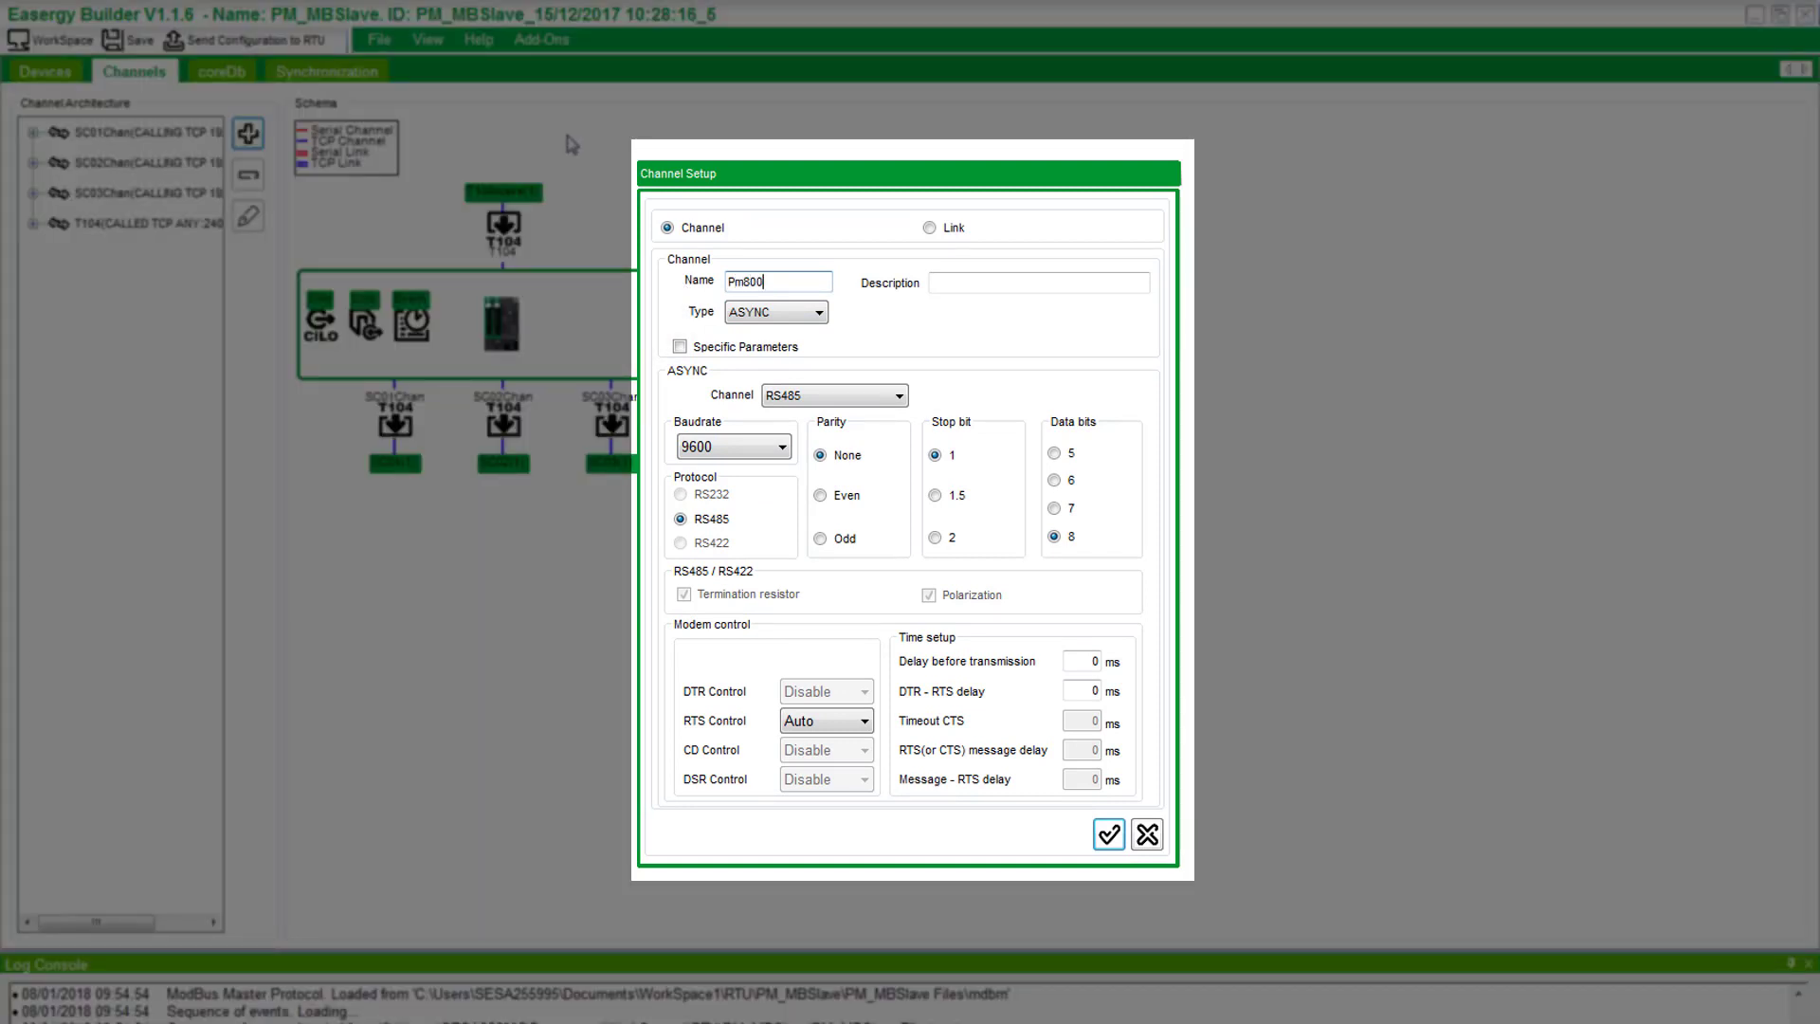
click(844, 399)
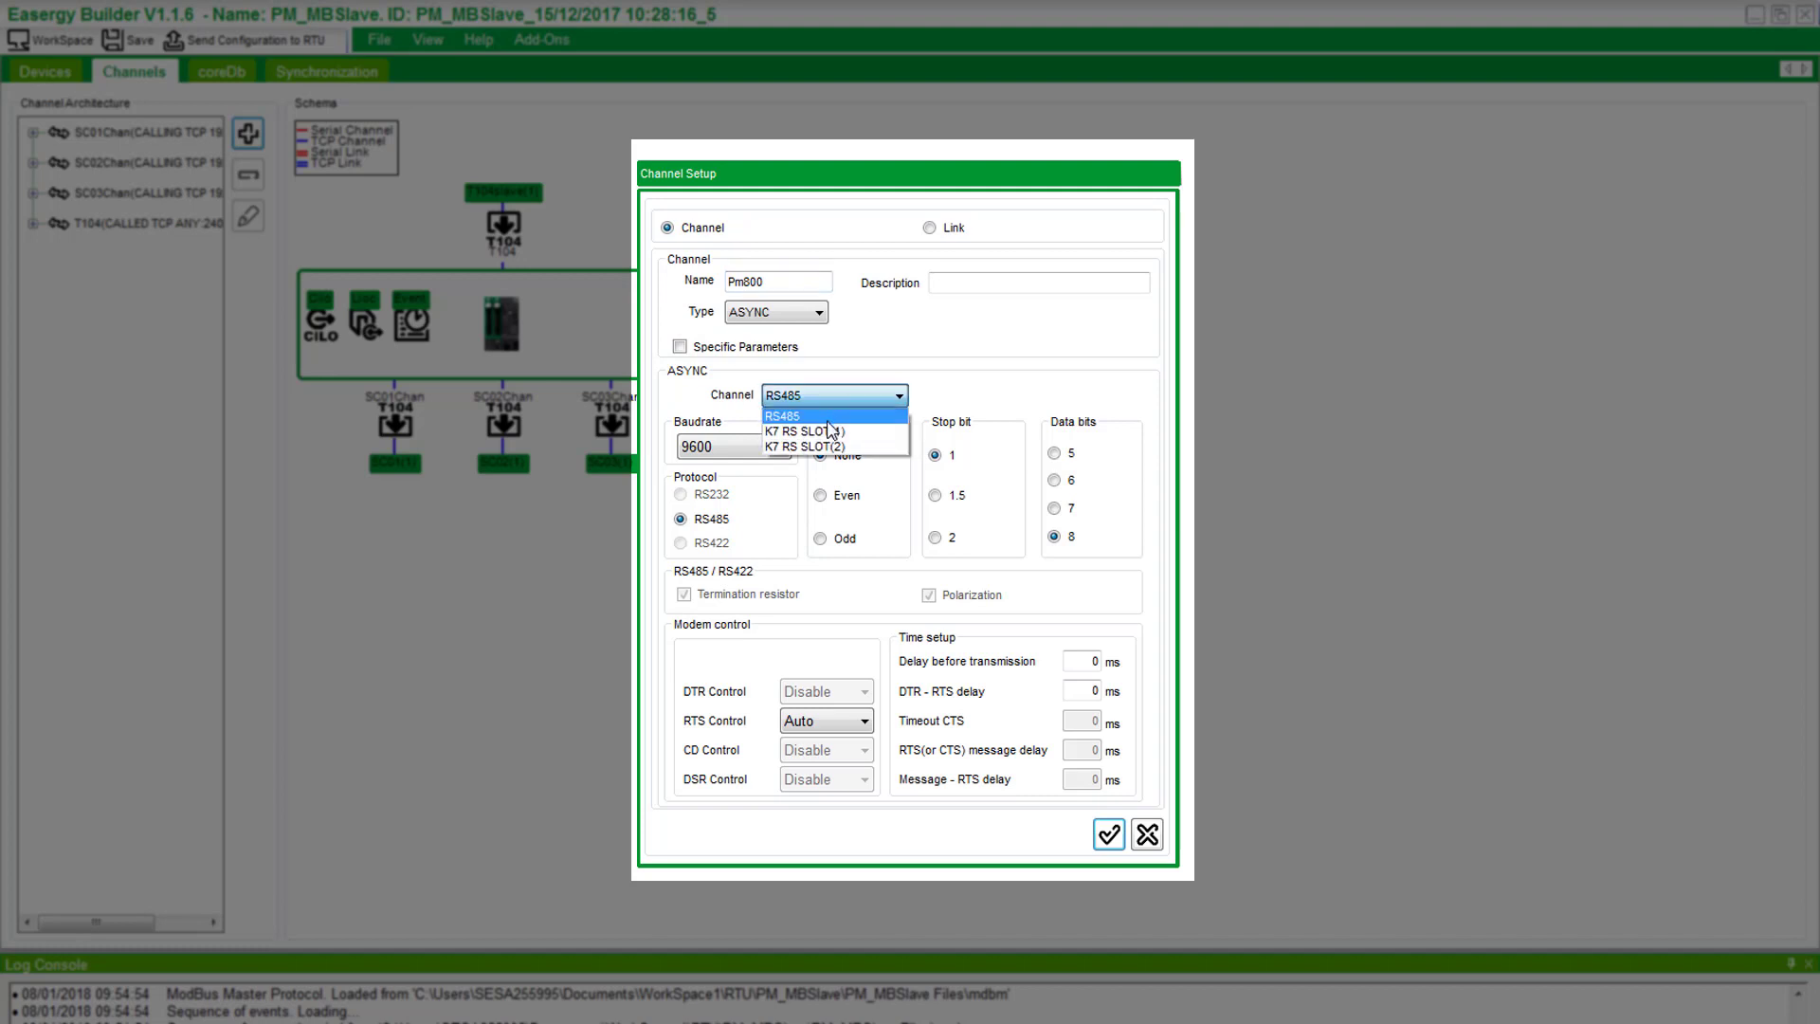
click(834, 423)
click(742, 460)
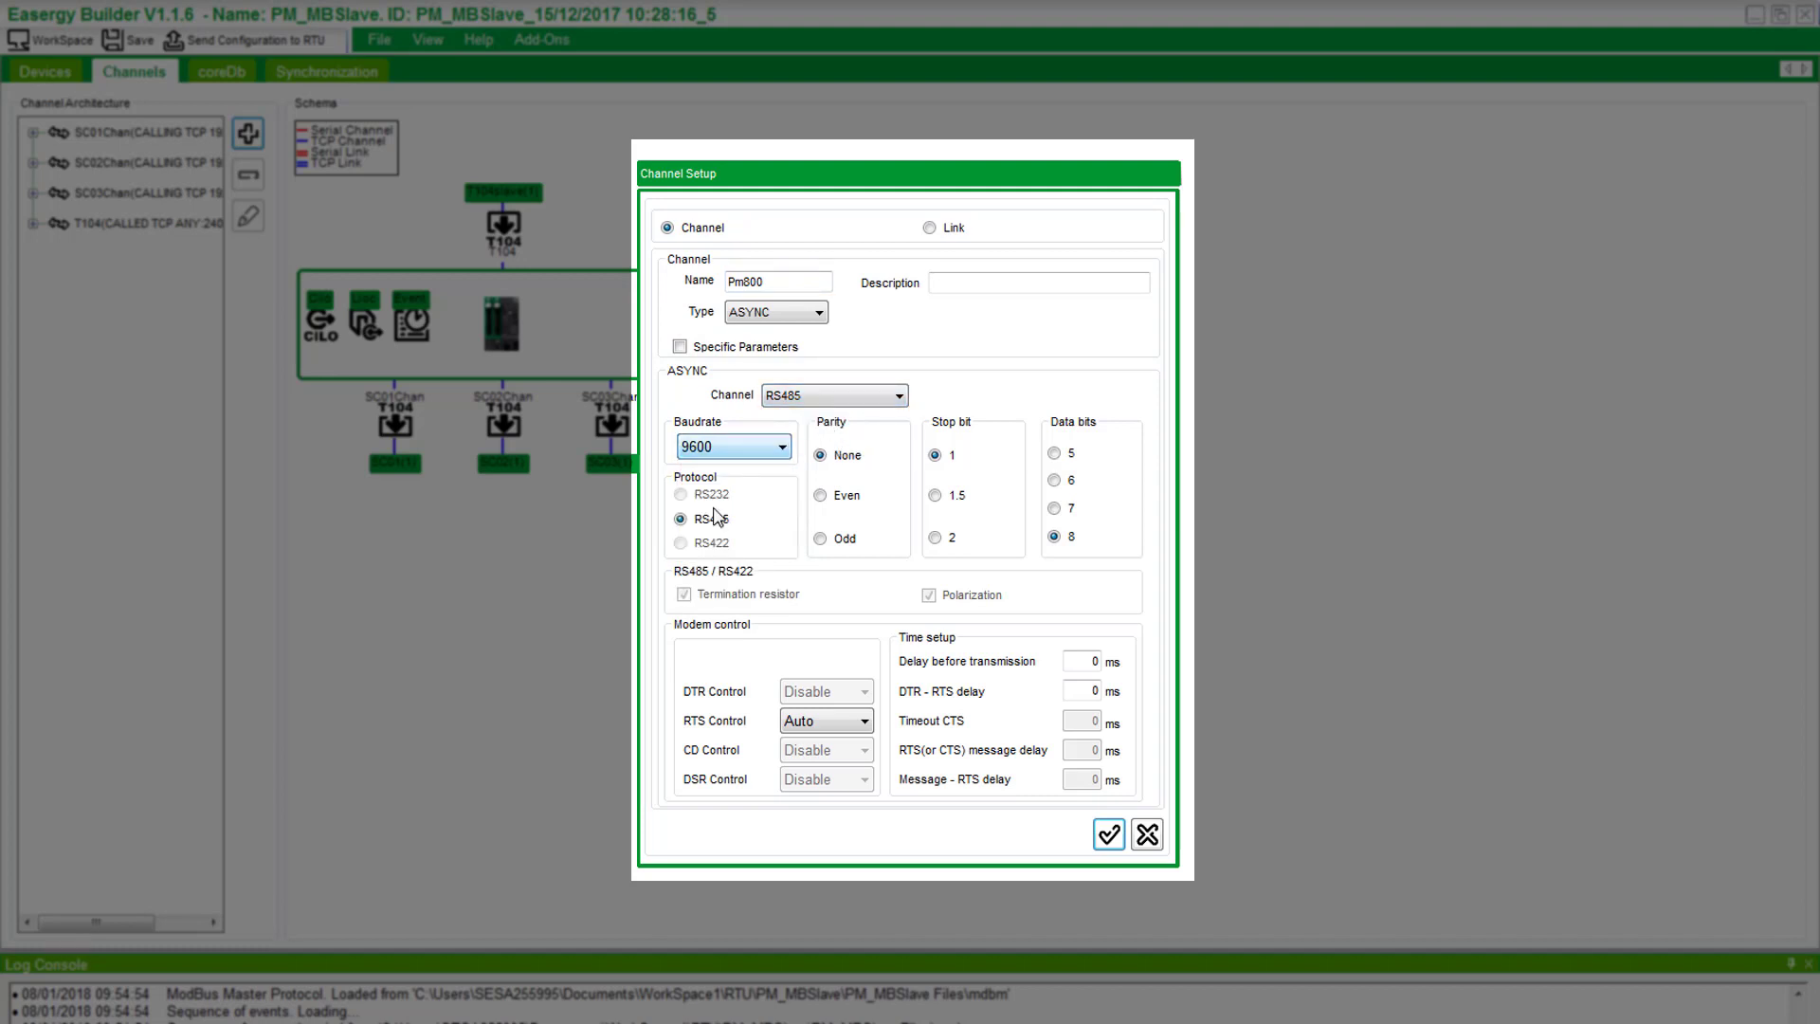
click(823, 494)
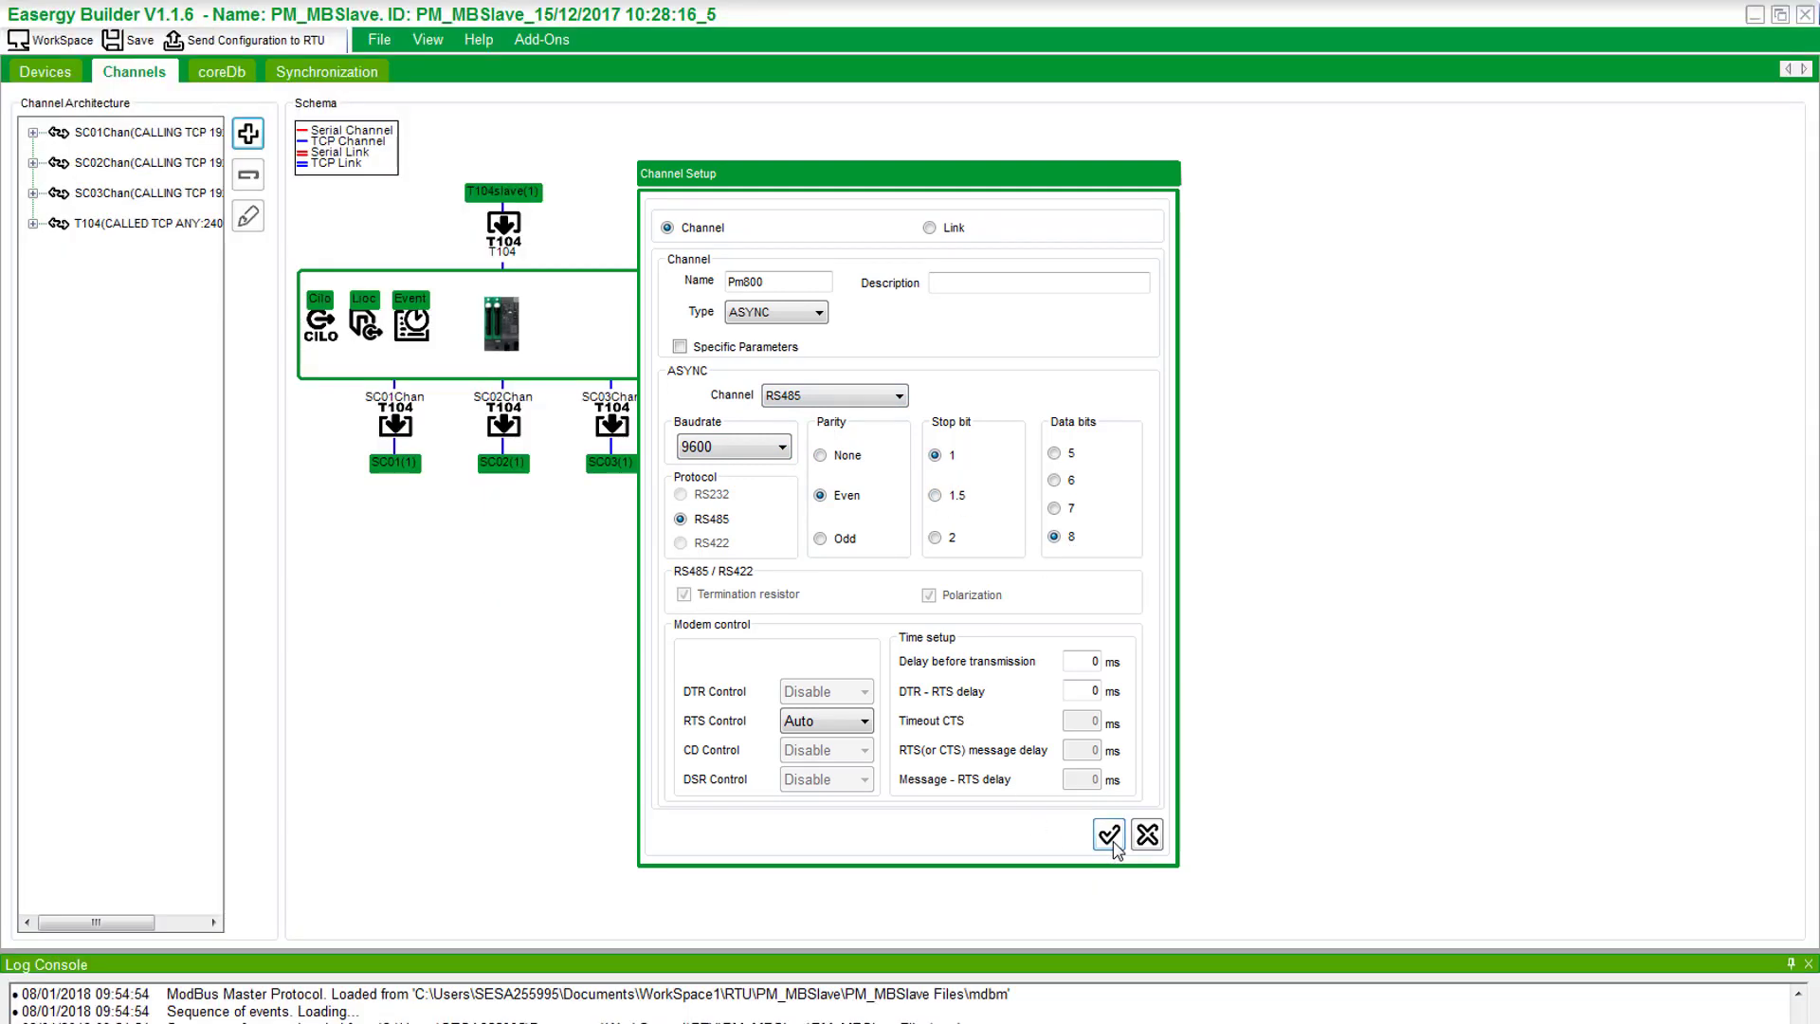
click(1113, 842)
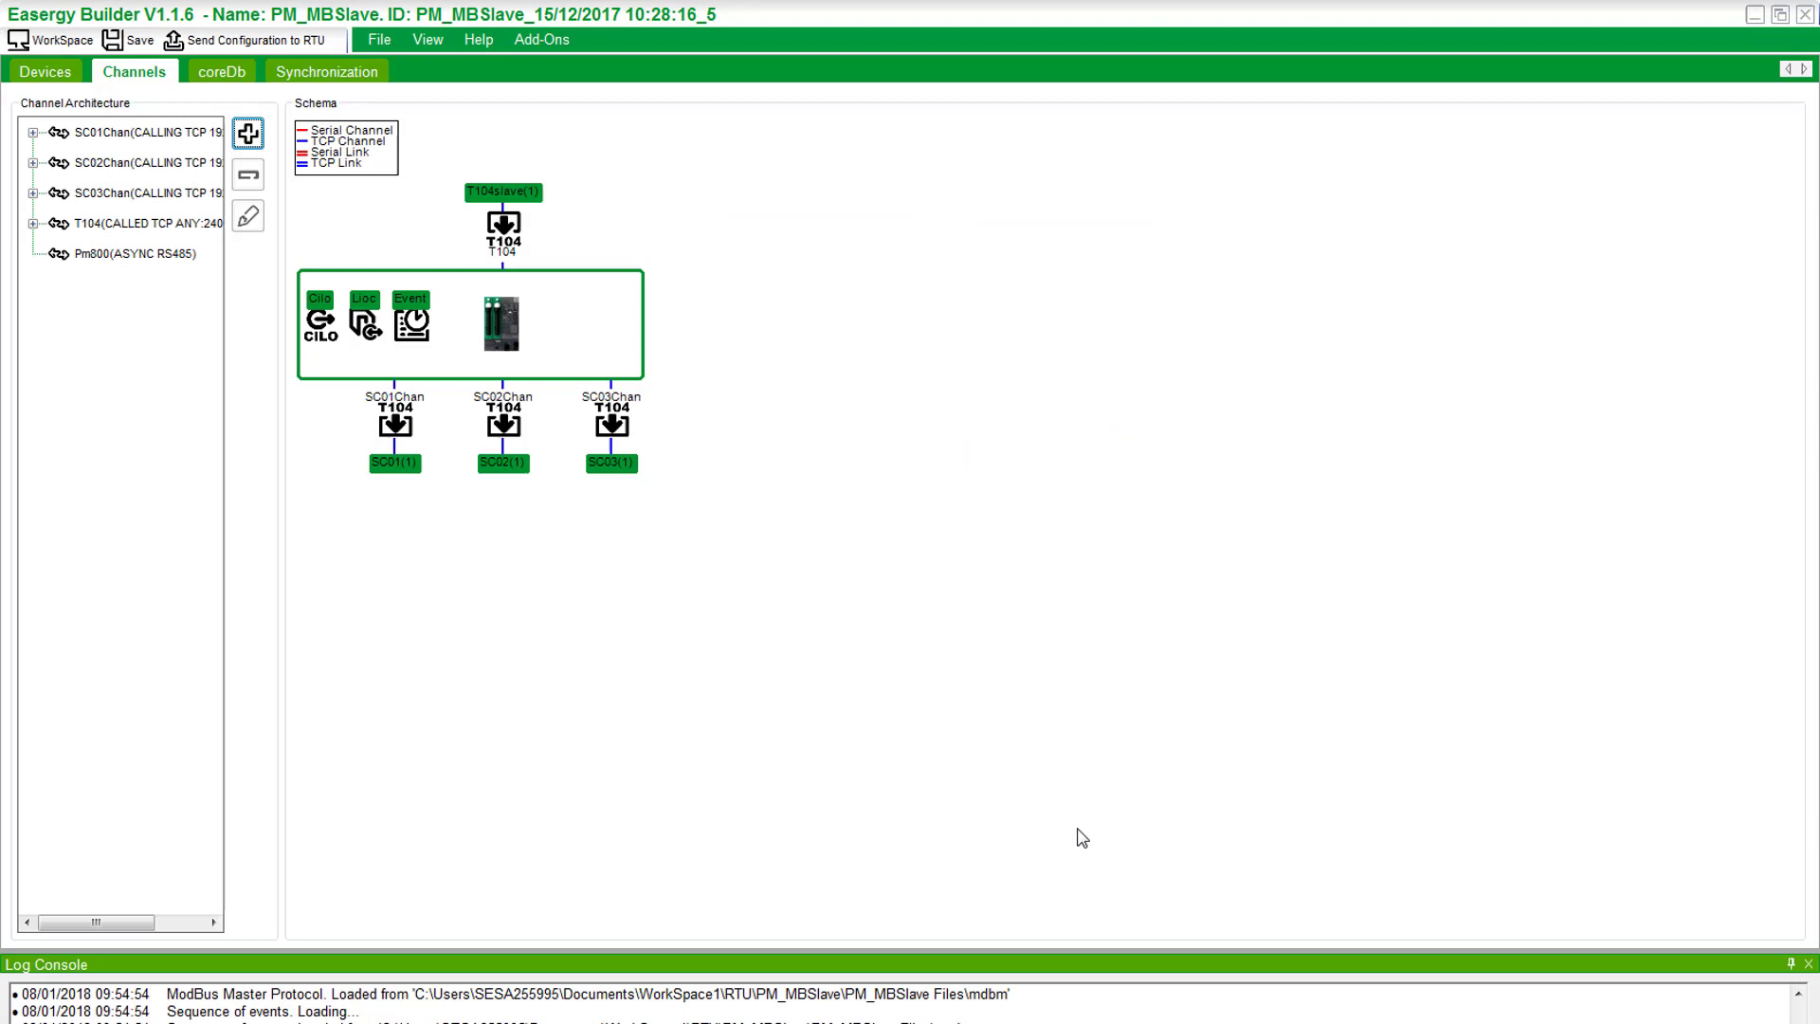
click(188, 258)
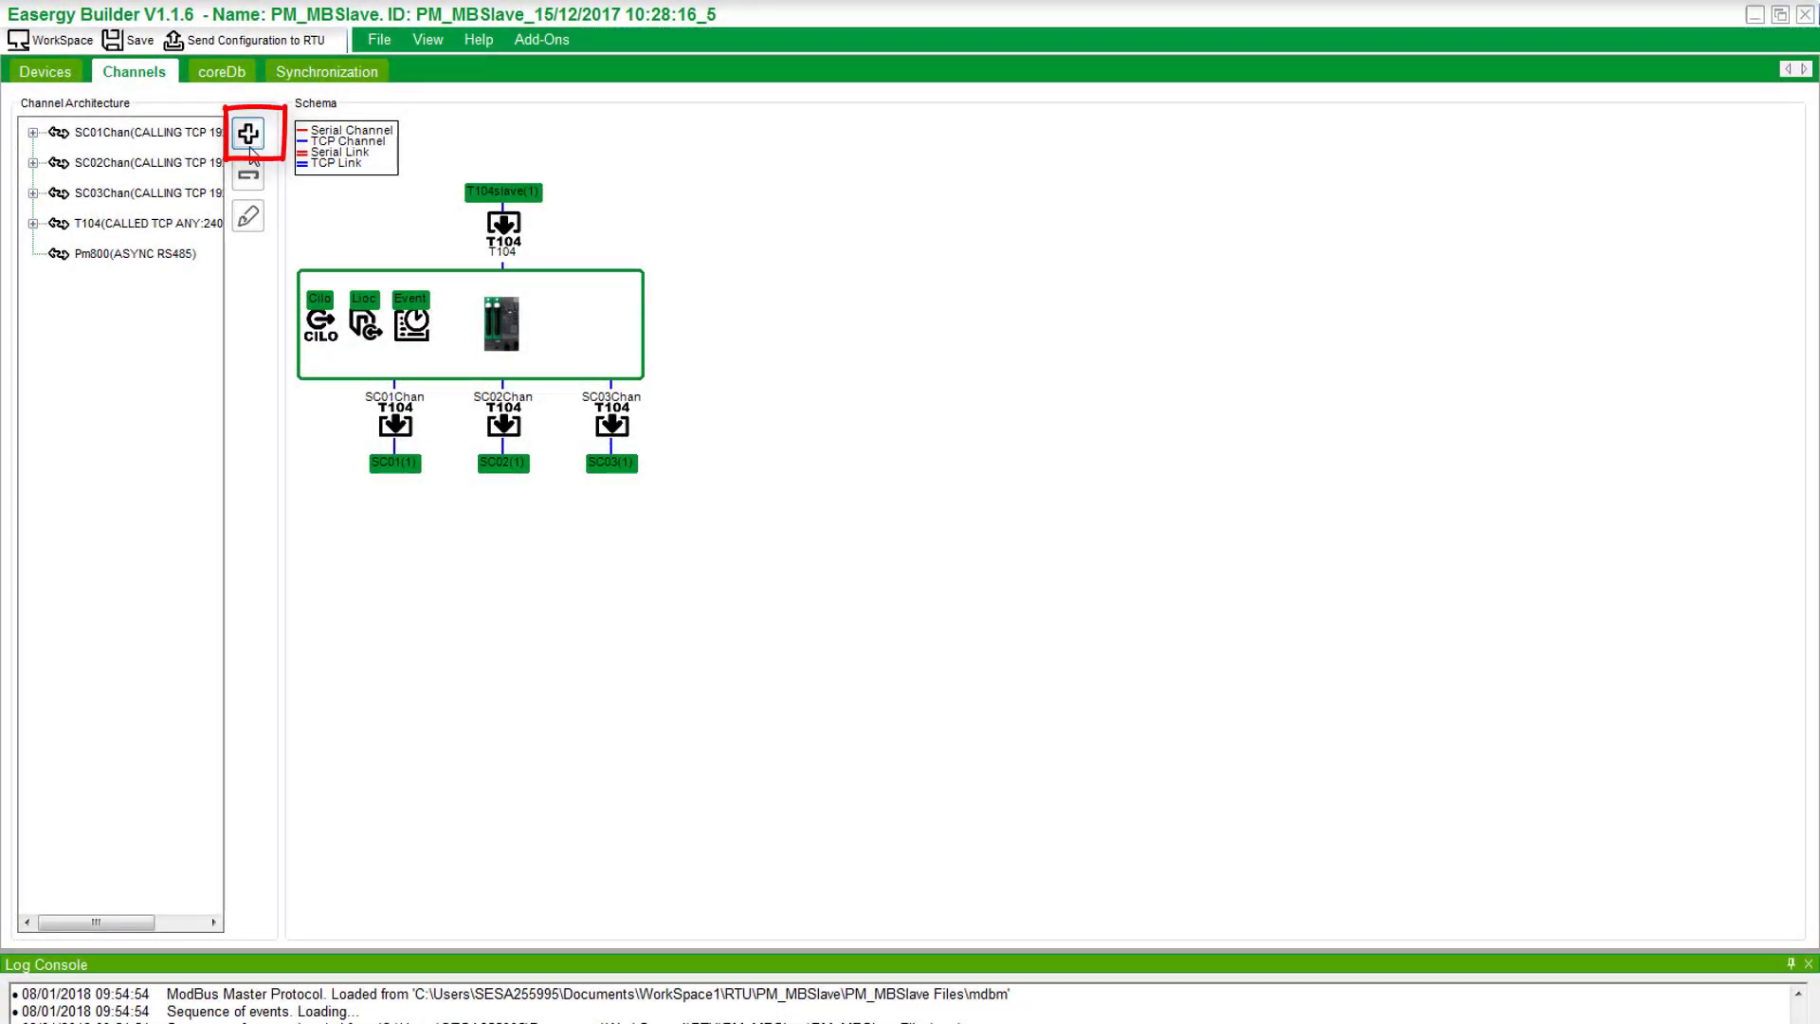
Create the calling TCP channel Modbusslave targeting 10.179.236.113 on port 502.
click(250, 142)
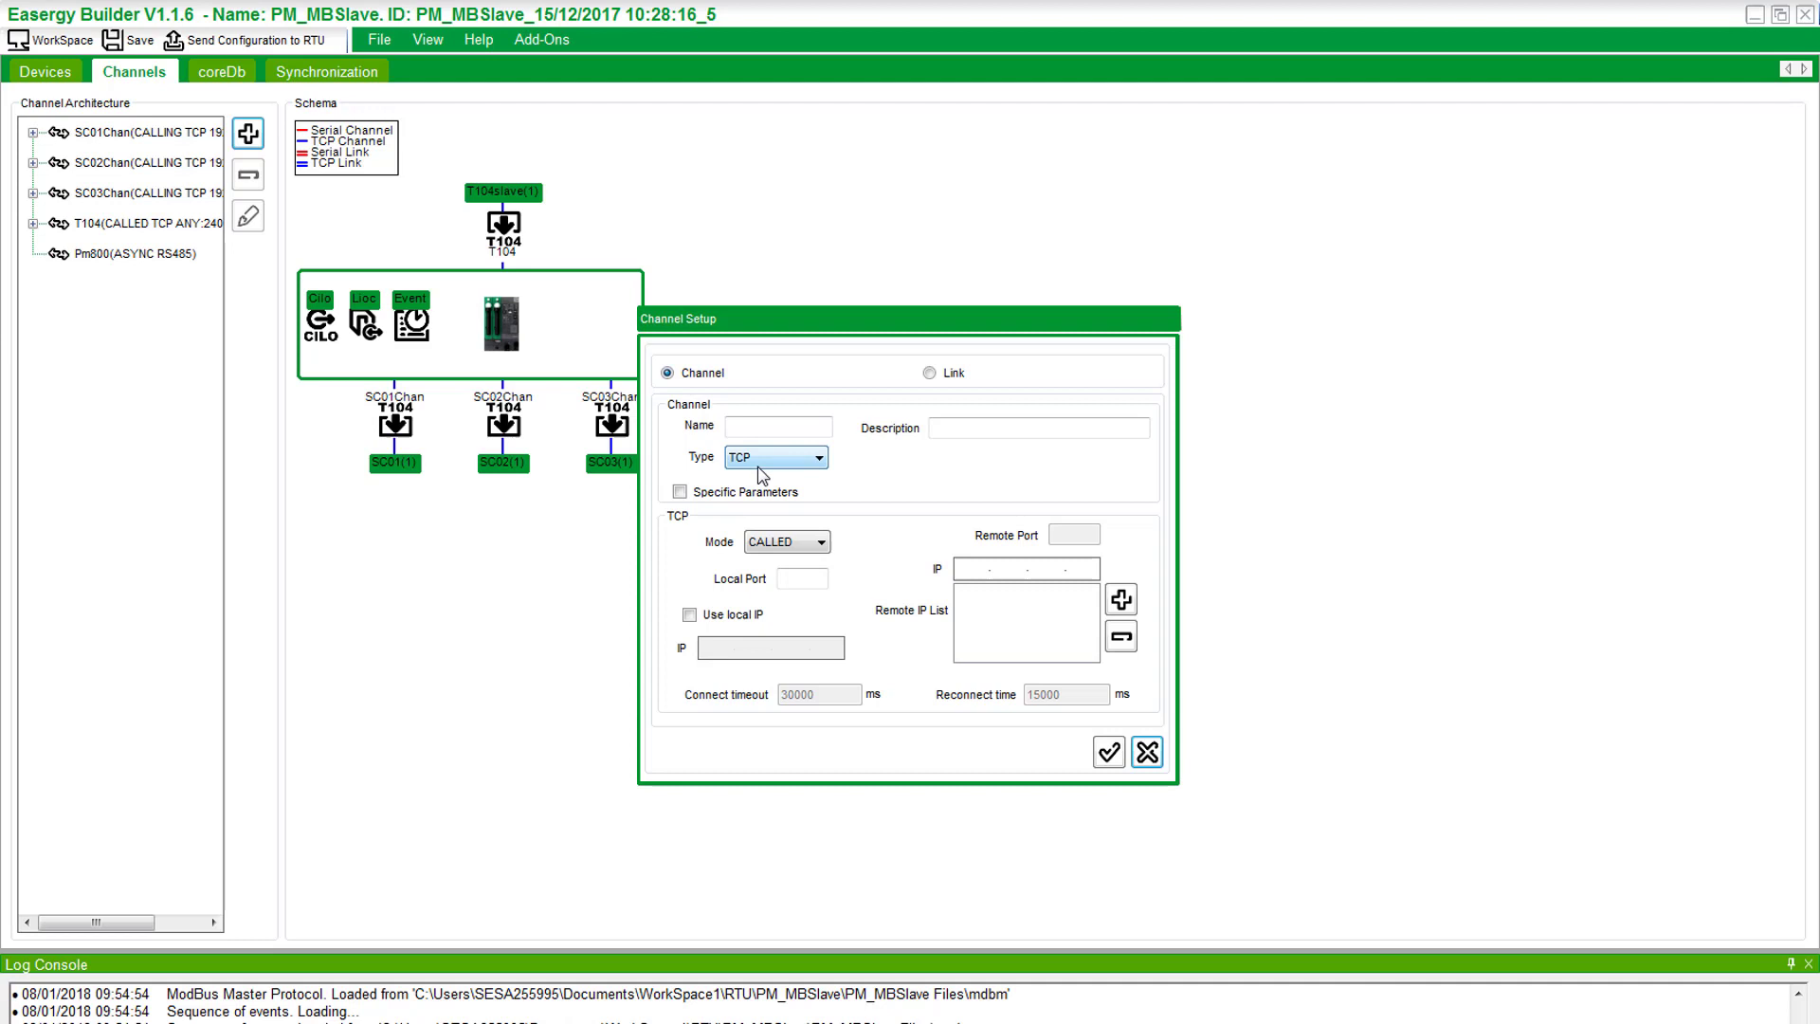
click(789, 541)
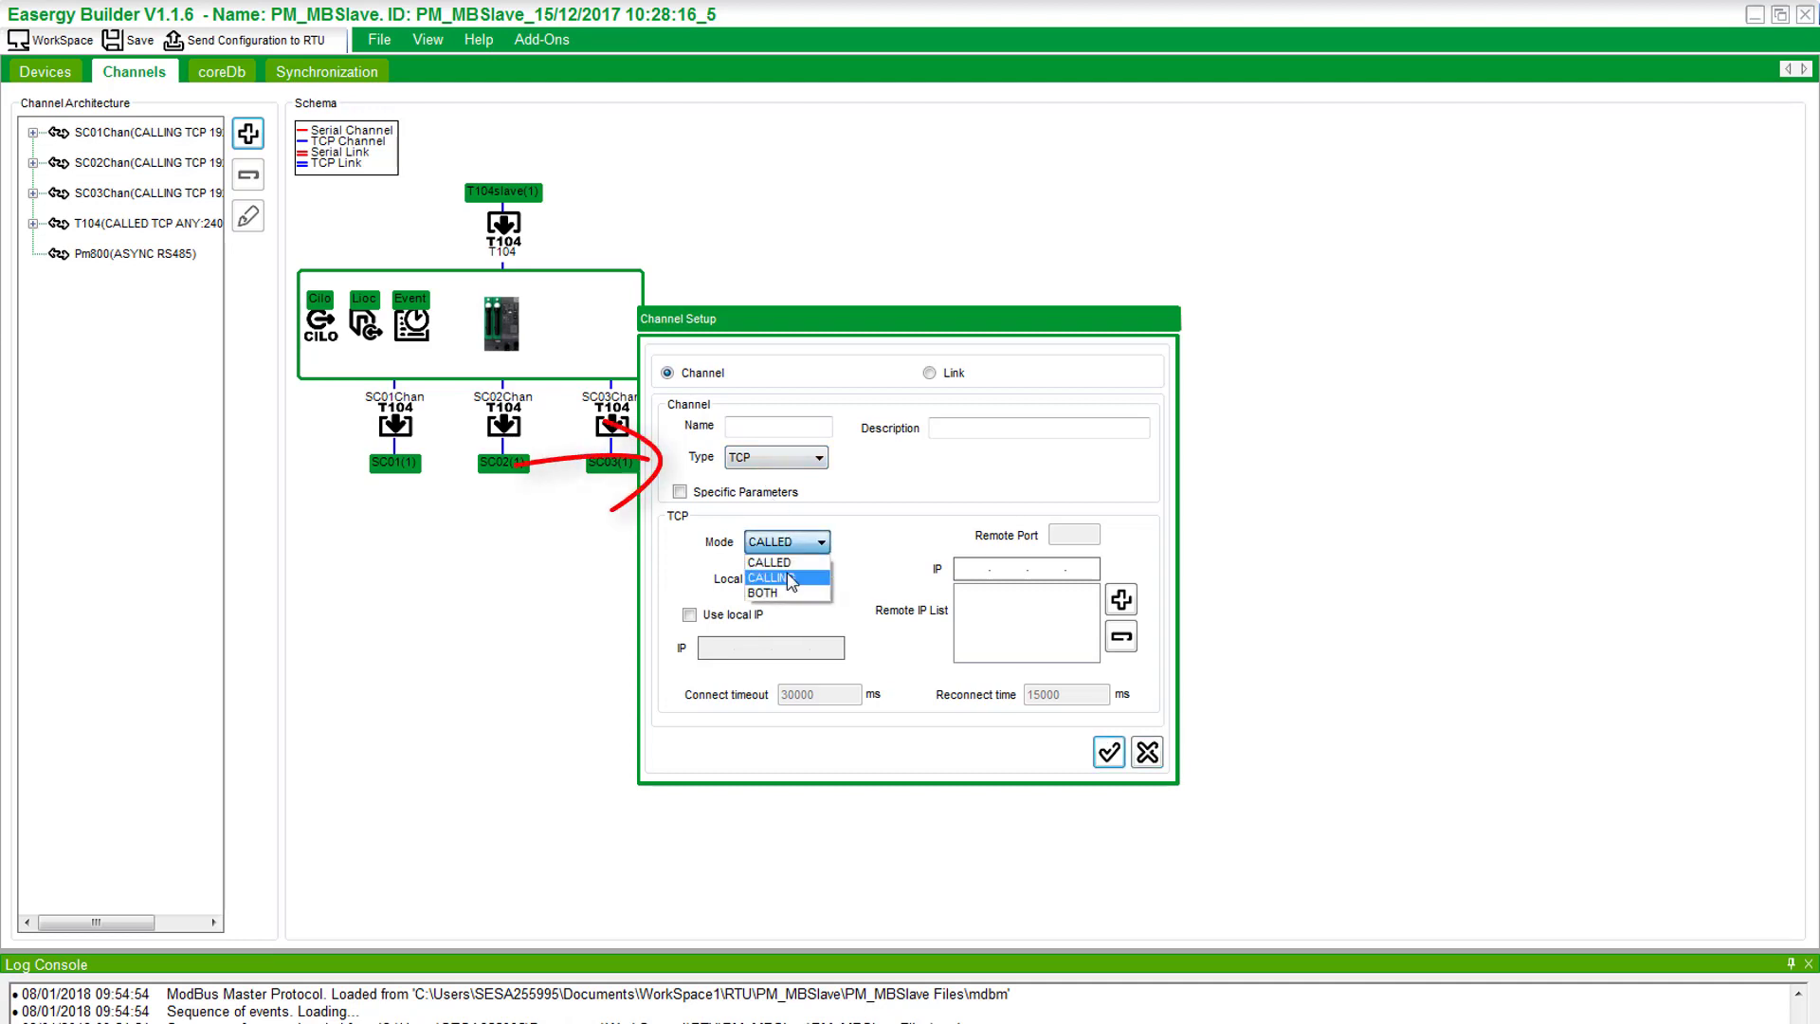
click(789, 577)
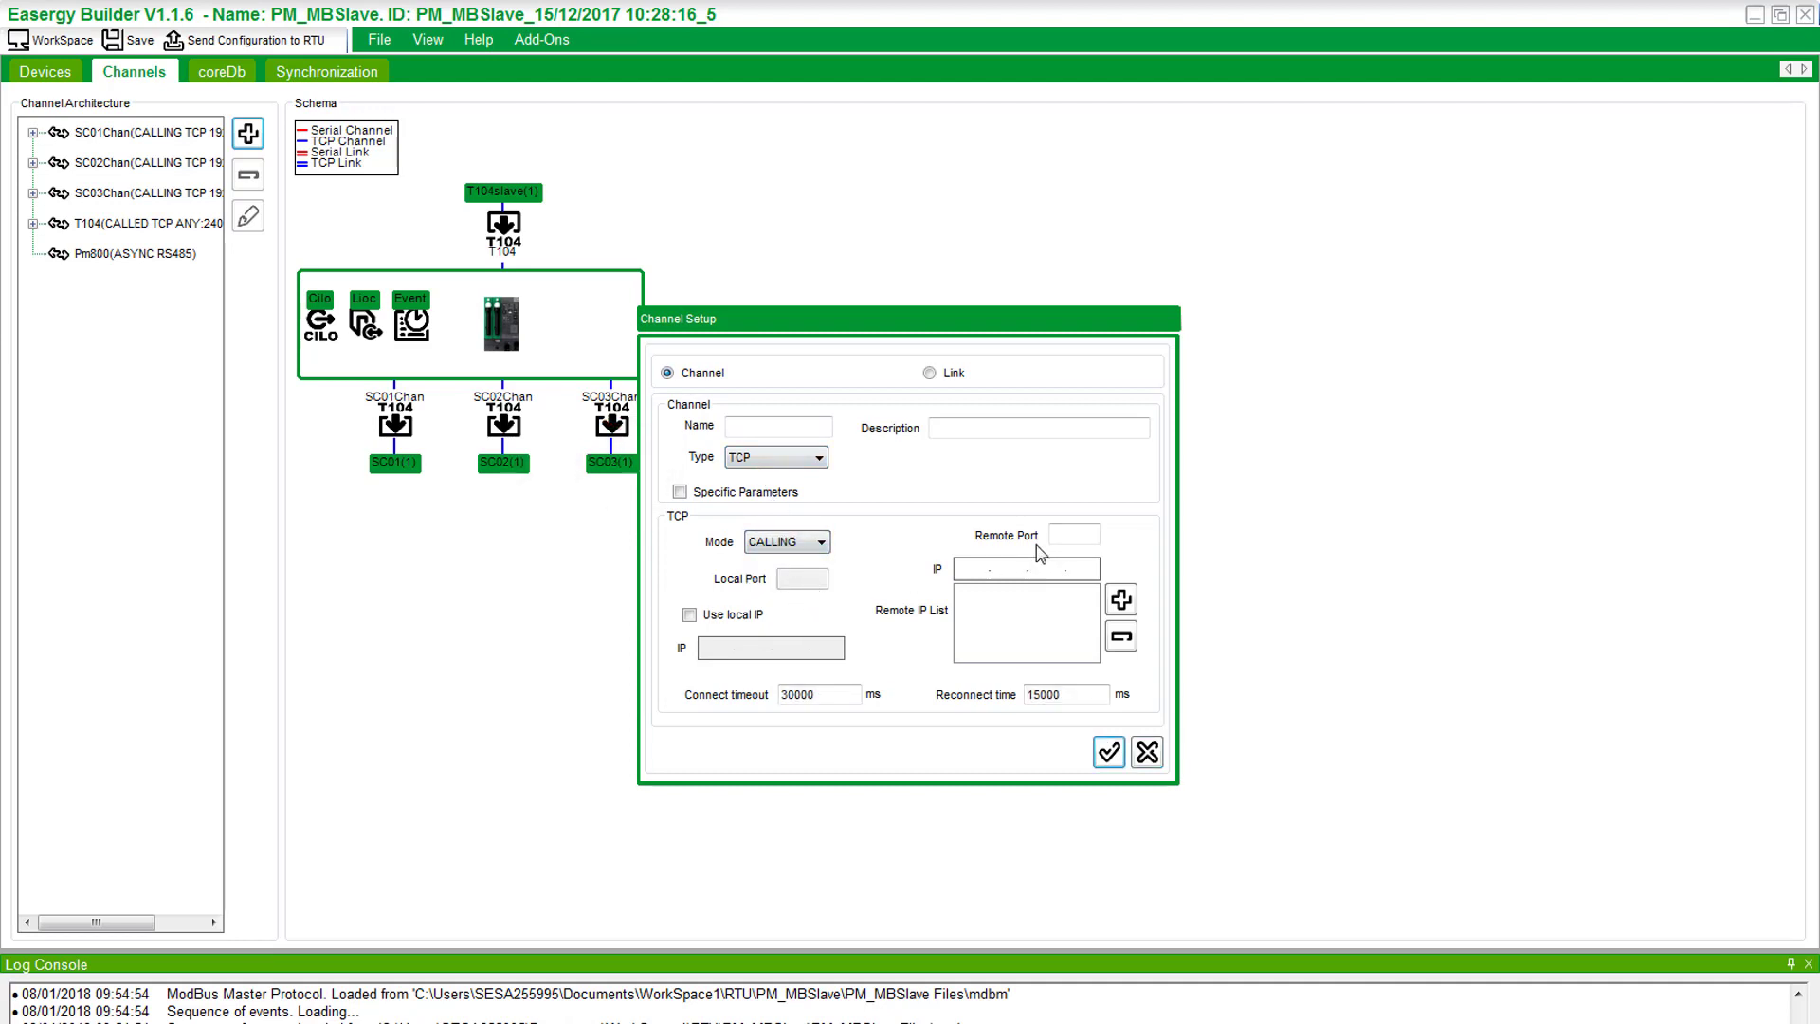
click(780, 429)
text(Modbusslave)
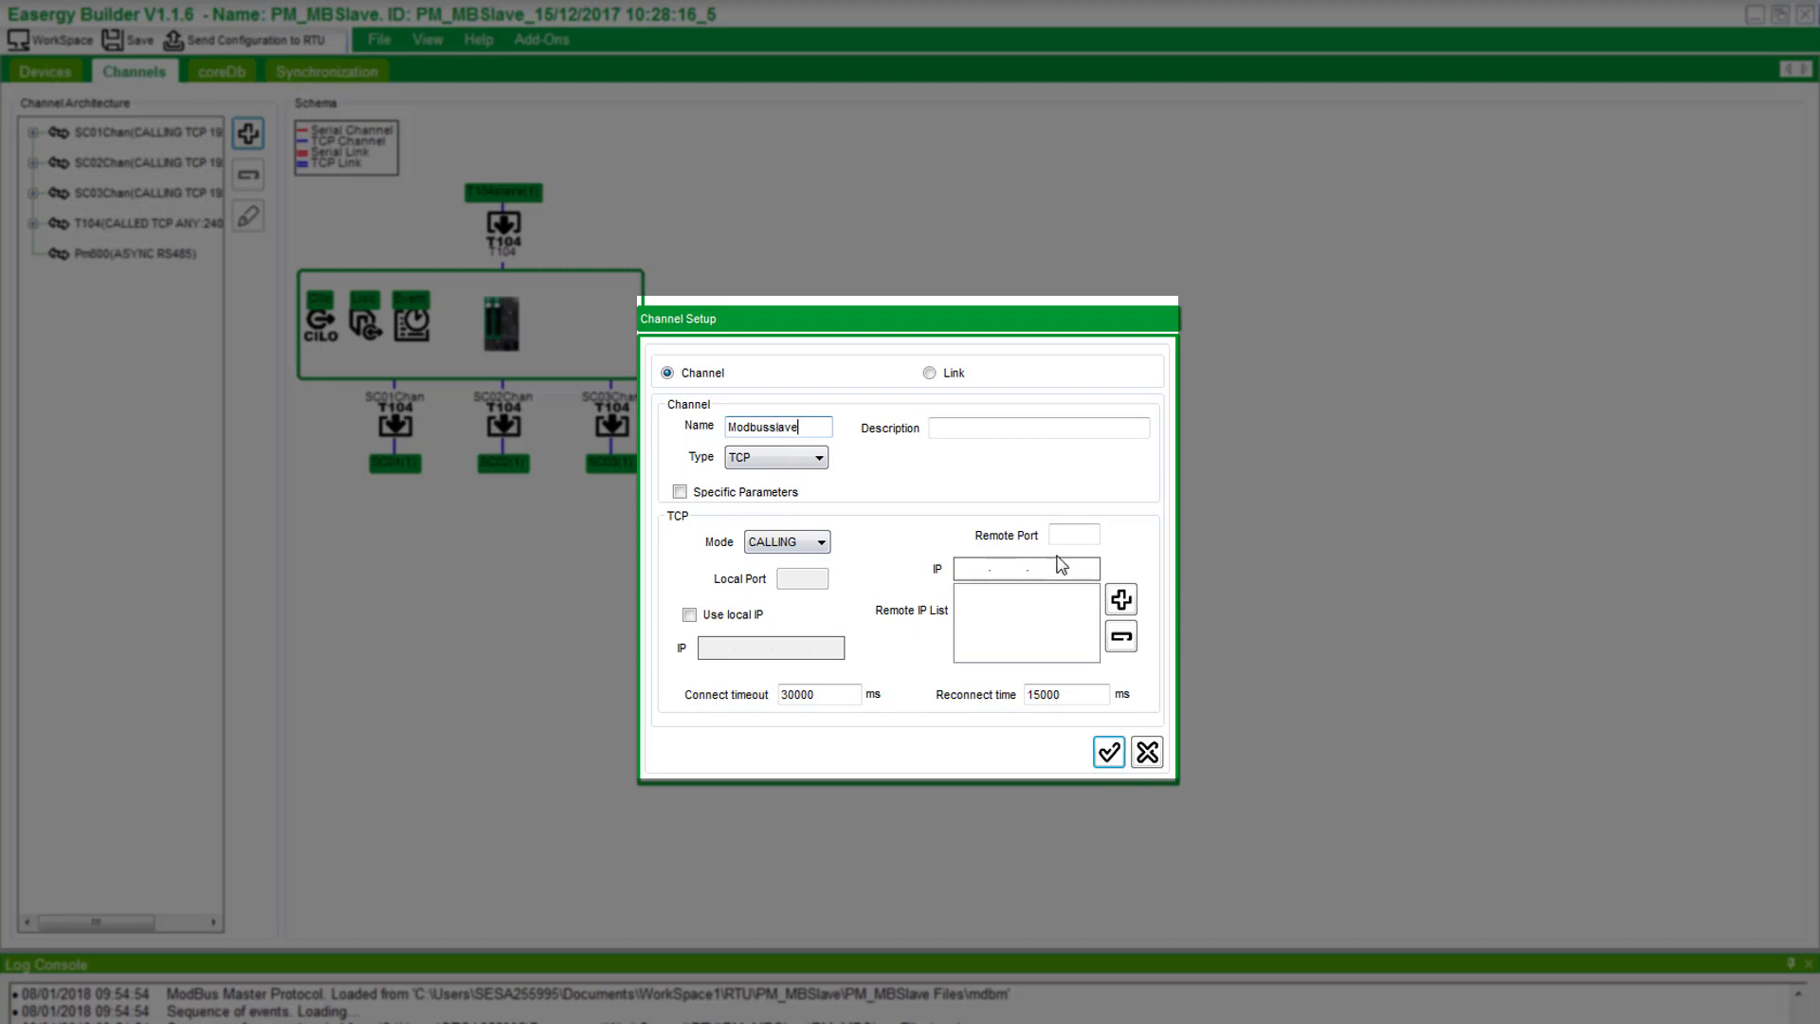
click(1069, 534)
click(971, 568)
text(1)
text(0...)
click(1003, 569)
text(79.2)
text(36.11)
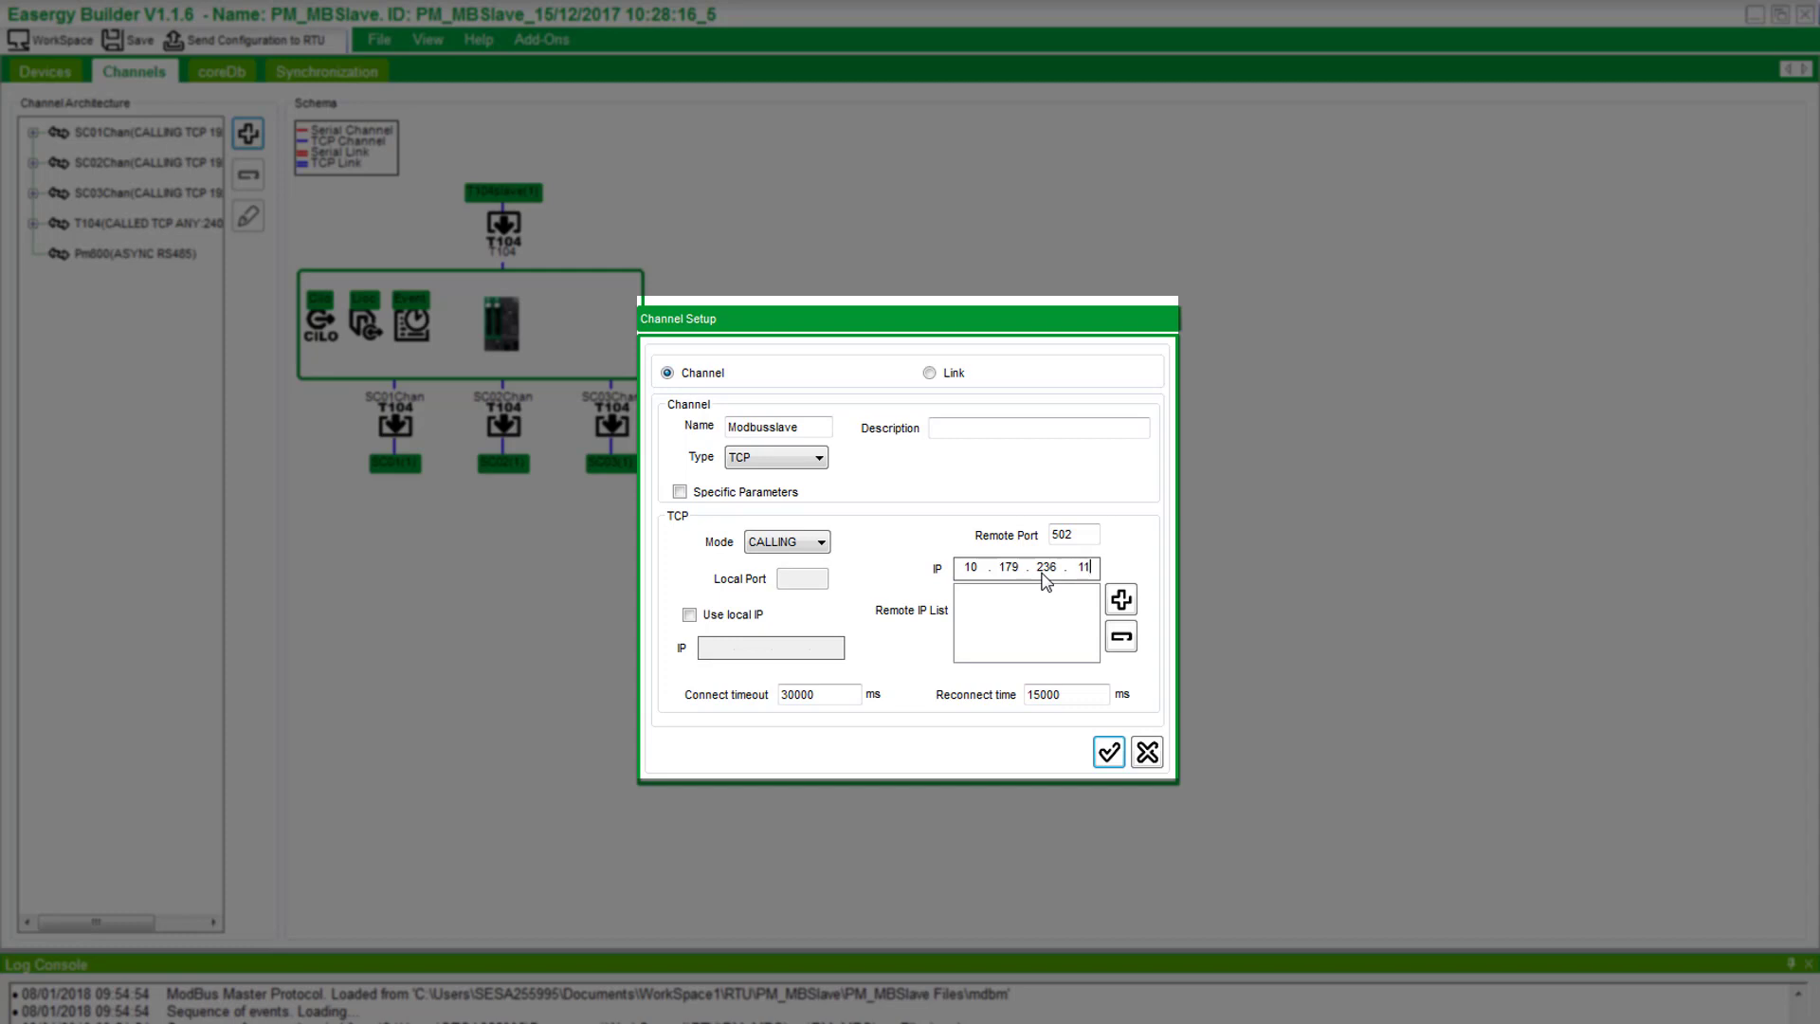
text(3)
click(1120, 599)
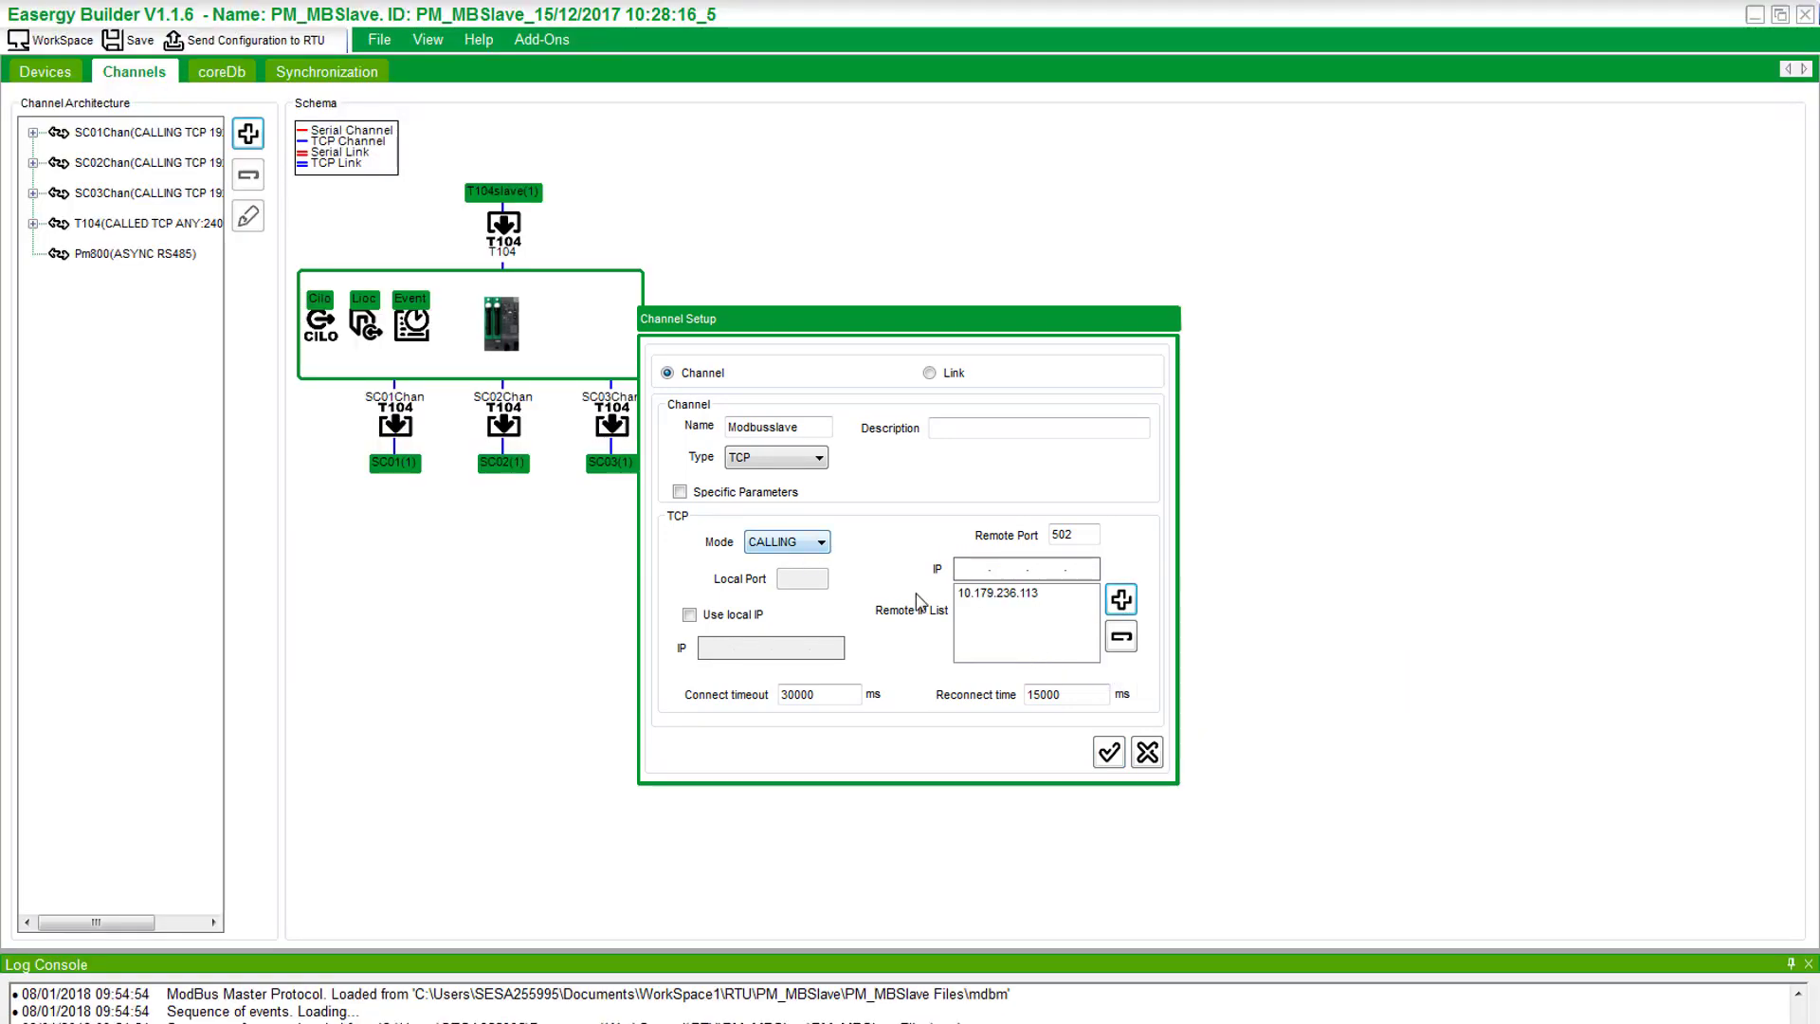
click(1107, 752)
click(203, 290)
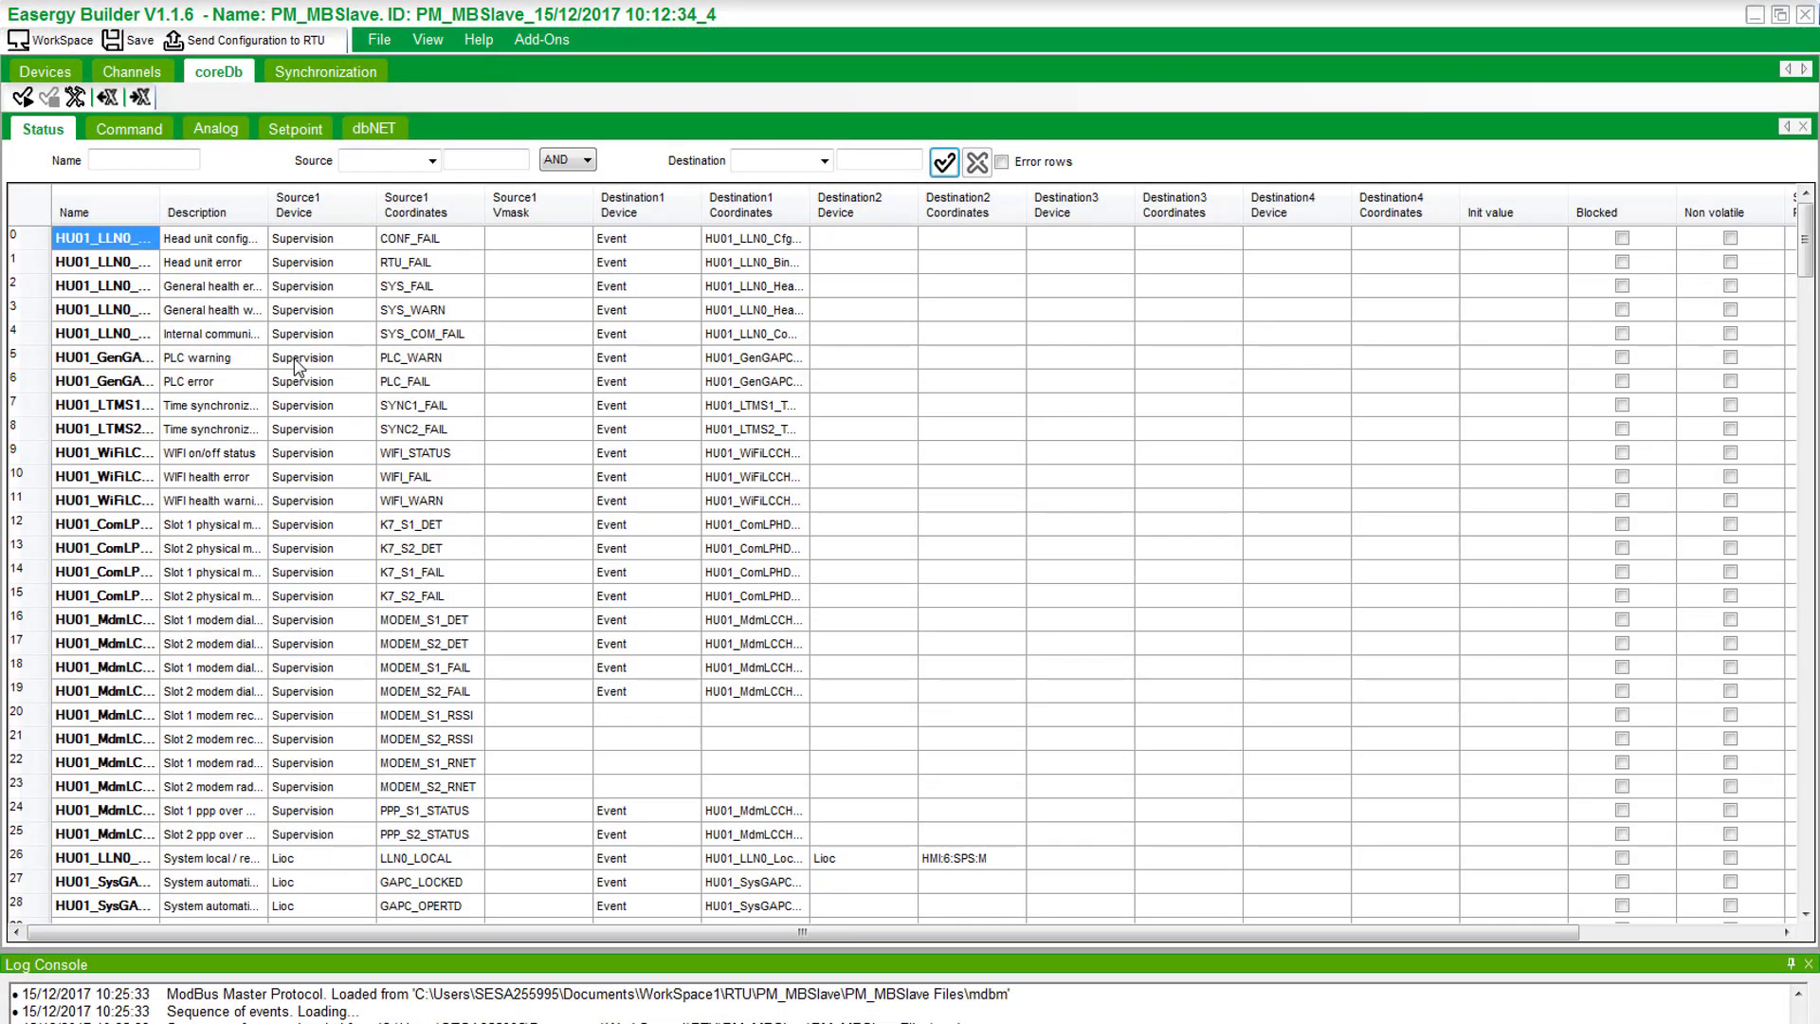
Append analog point PM800_volt_1 in coreDb Analog with PM800_Modbus_slave as Source1 Device.
click(220, 129)
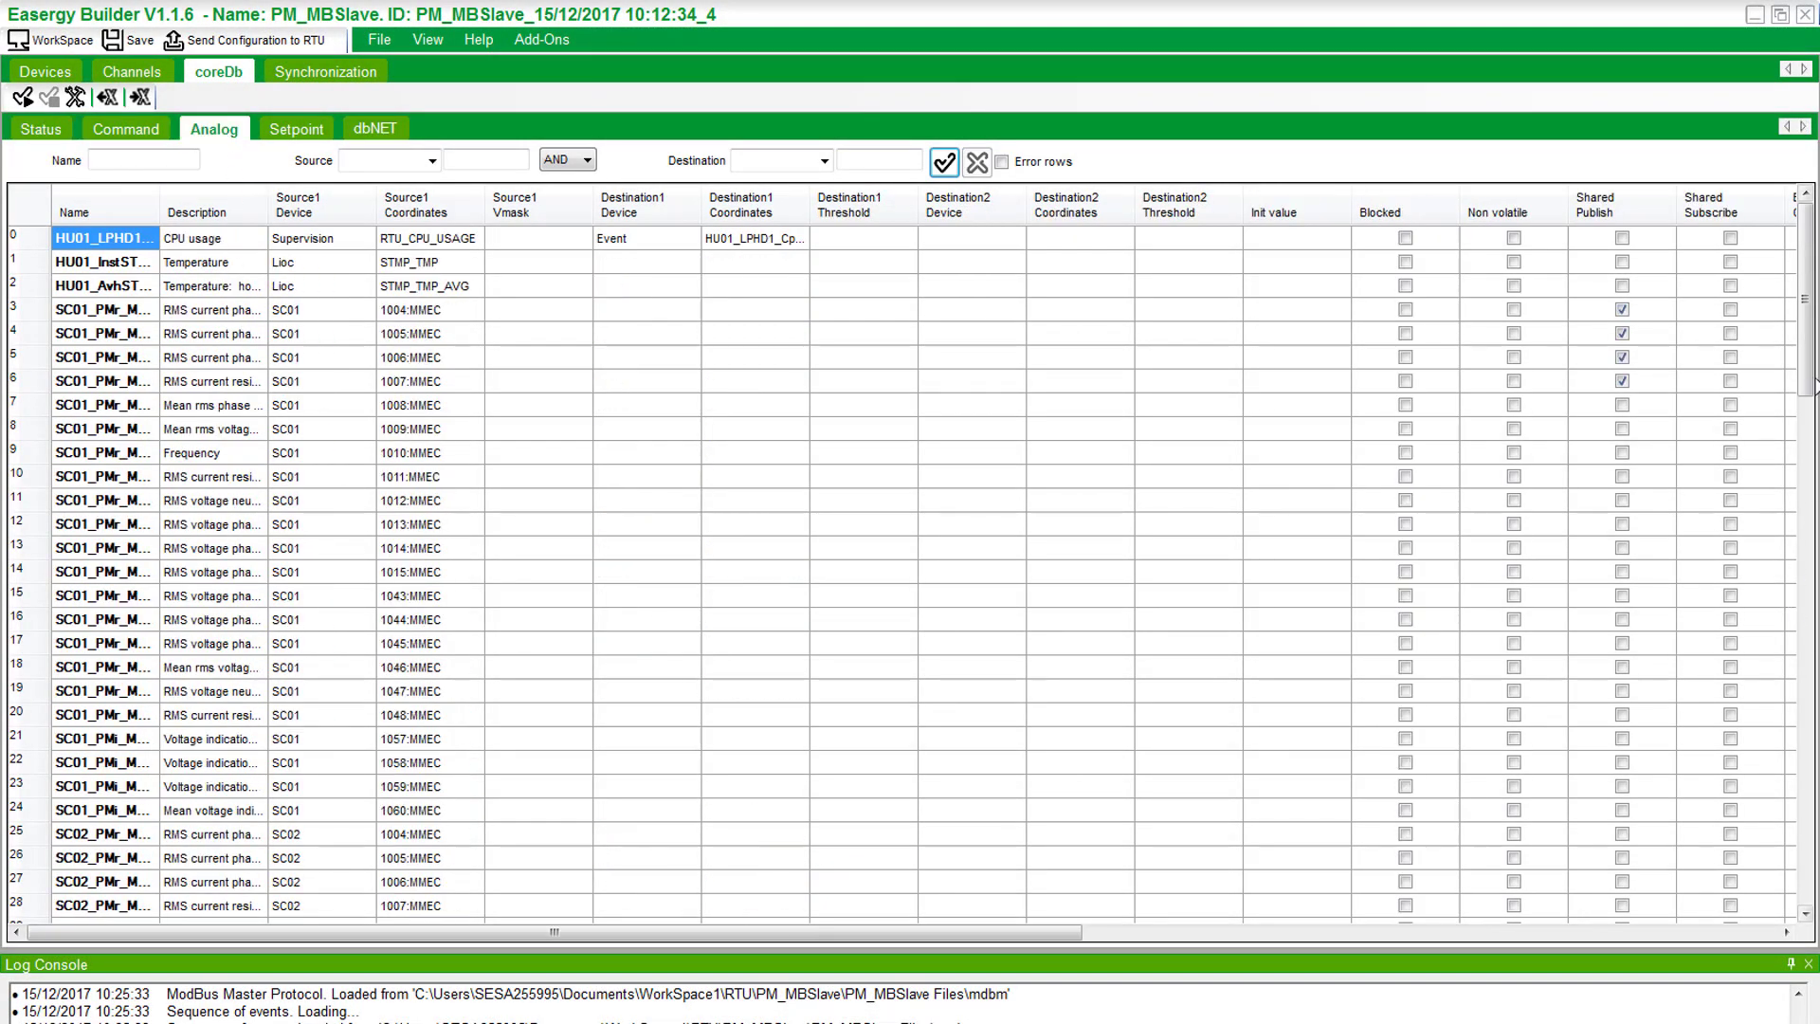
drag(1805, 383, 1805, 891)
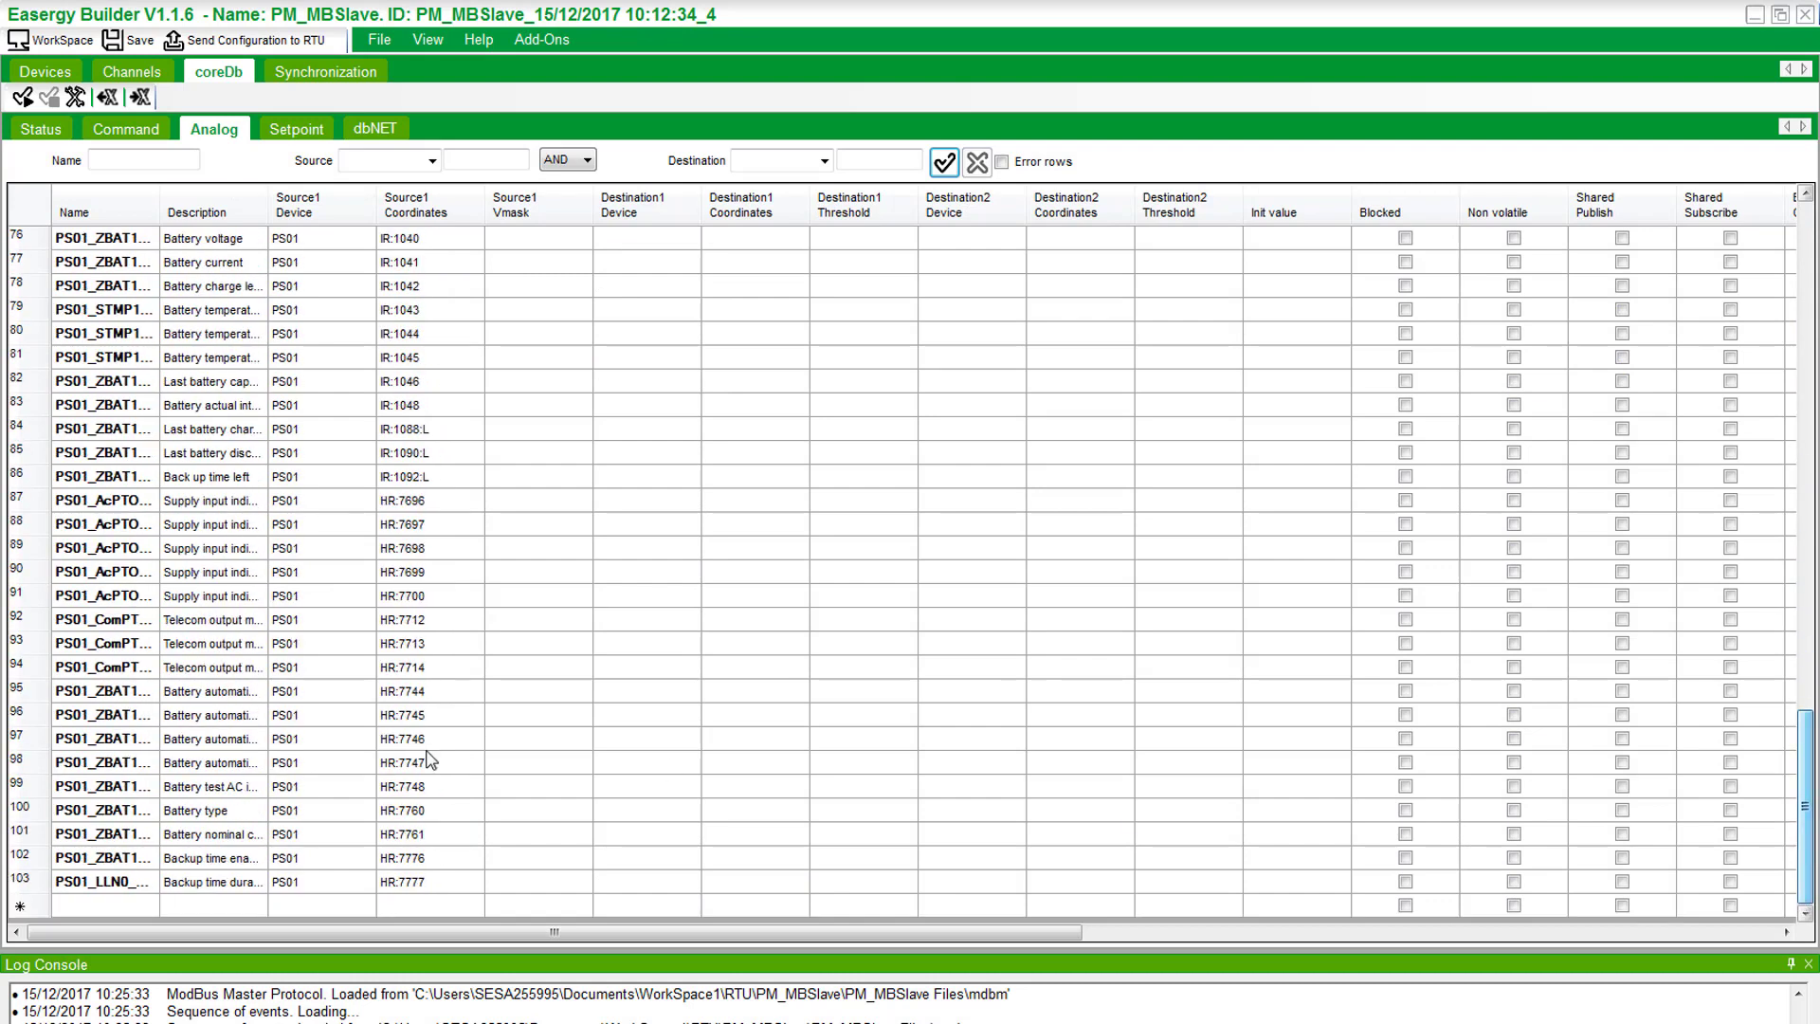
click(105, 906)
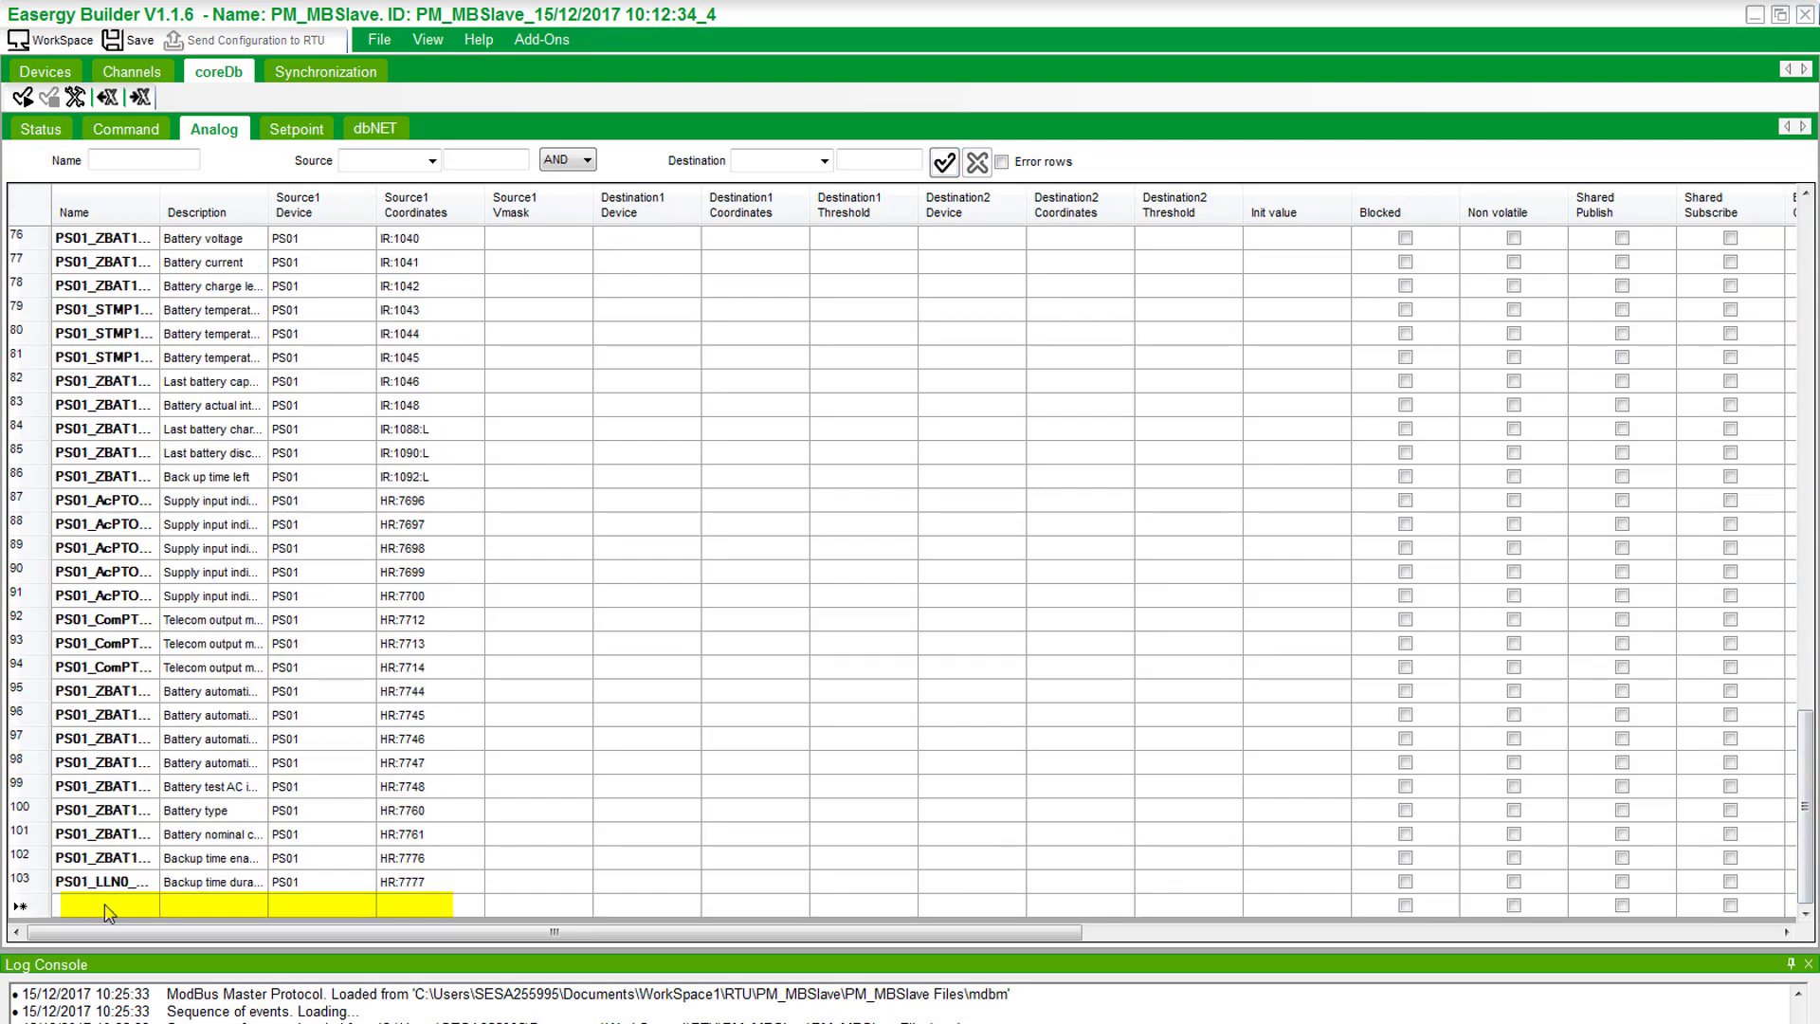
text(PM800_volt_1)
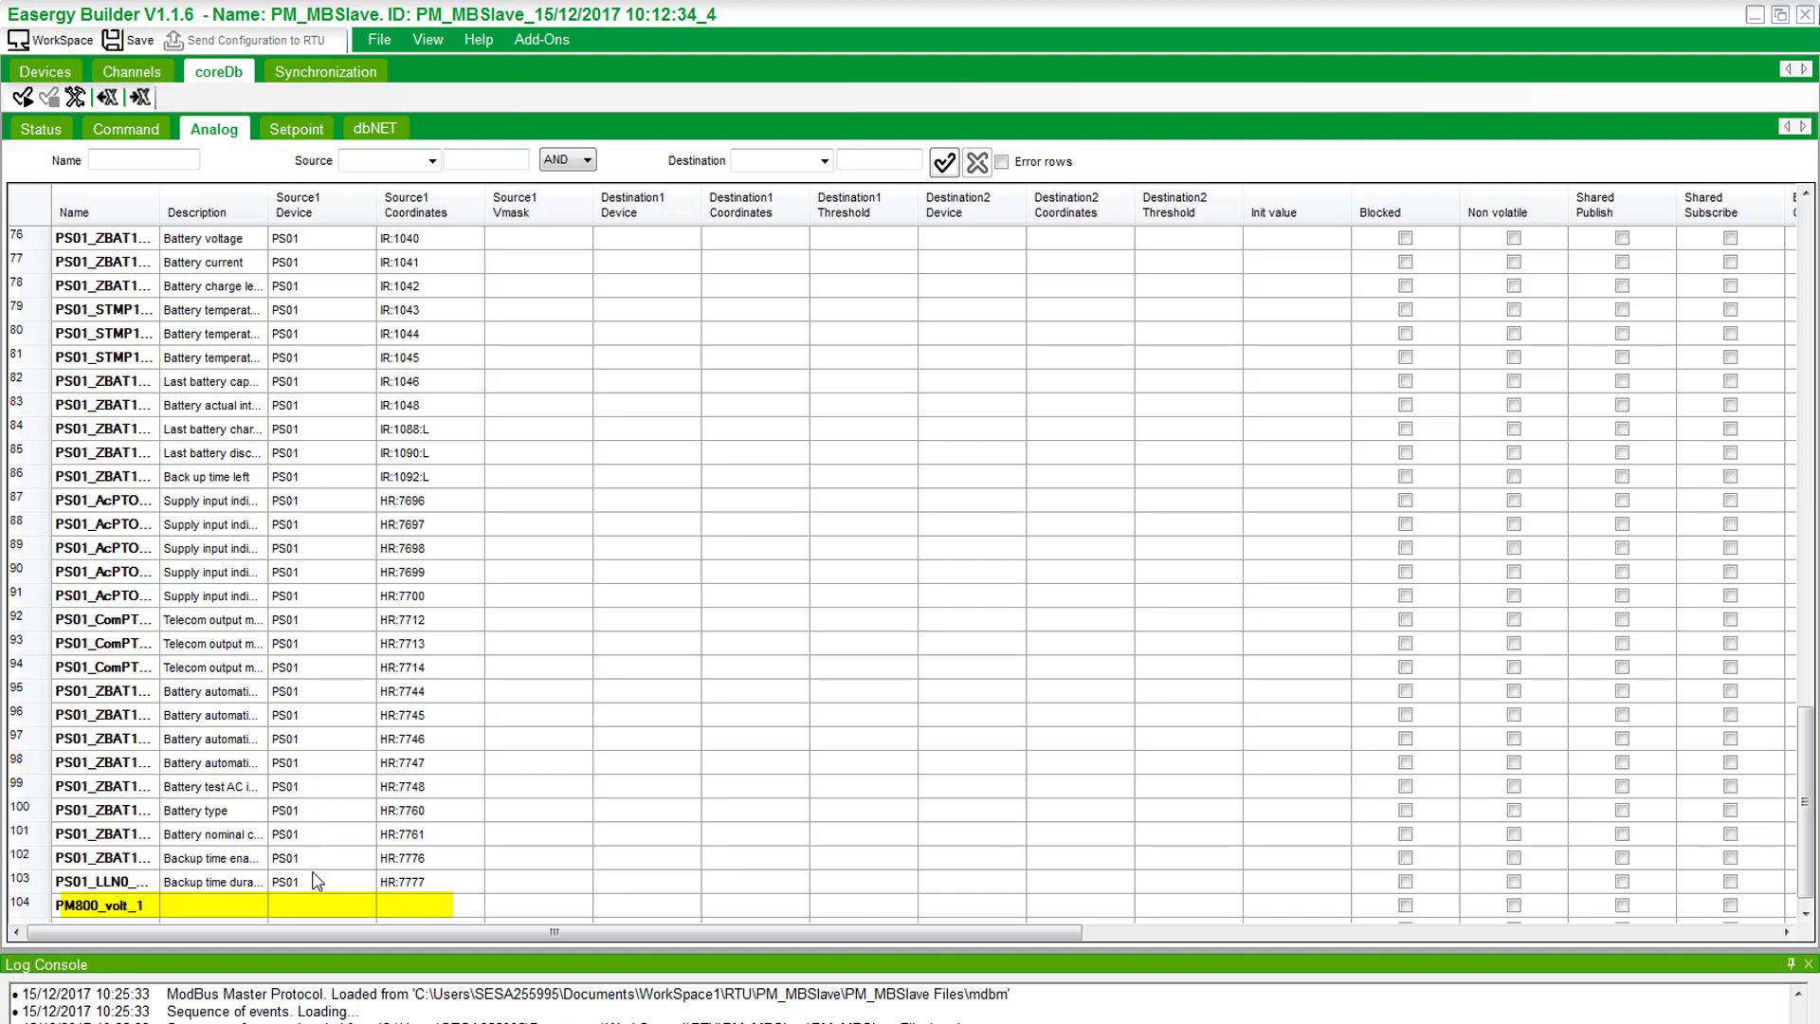
click(318, 905)
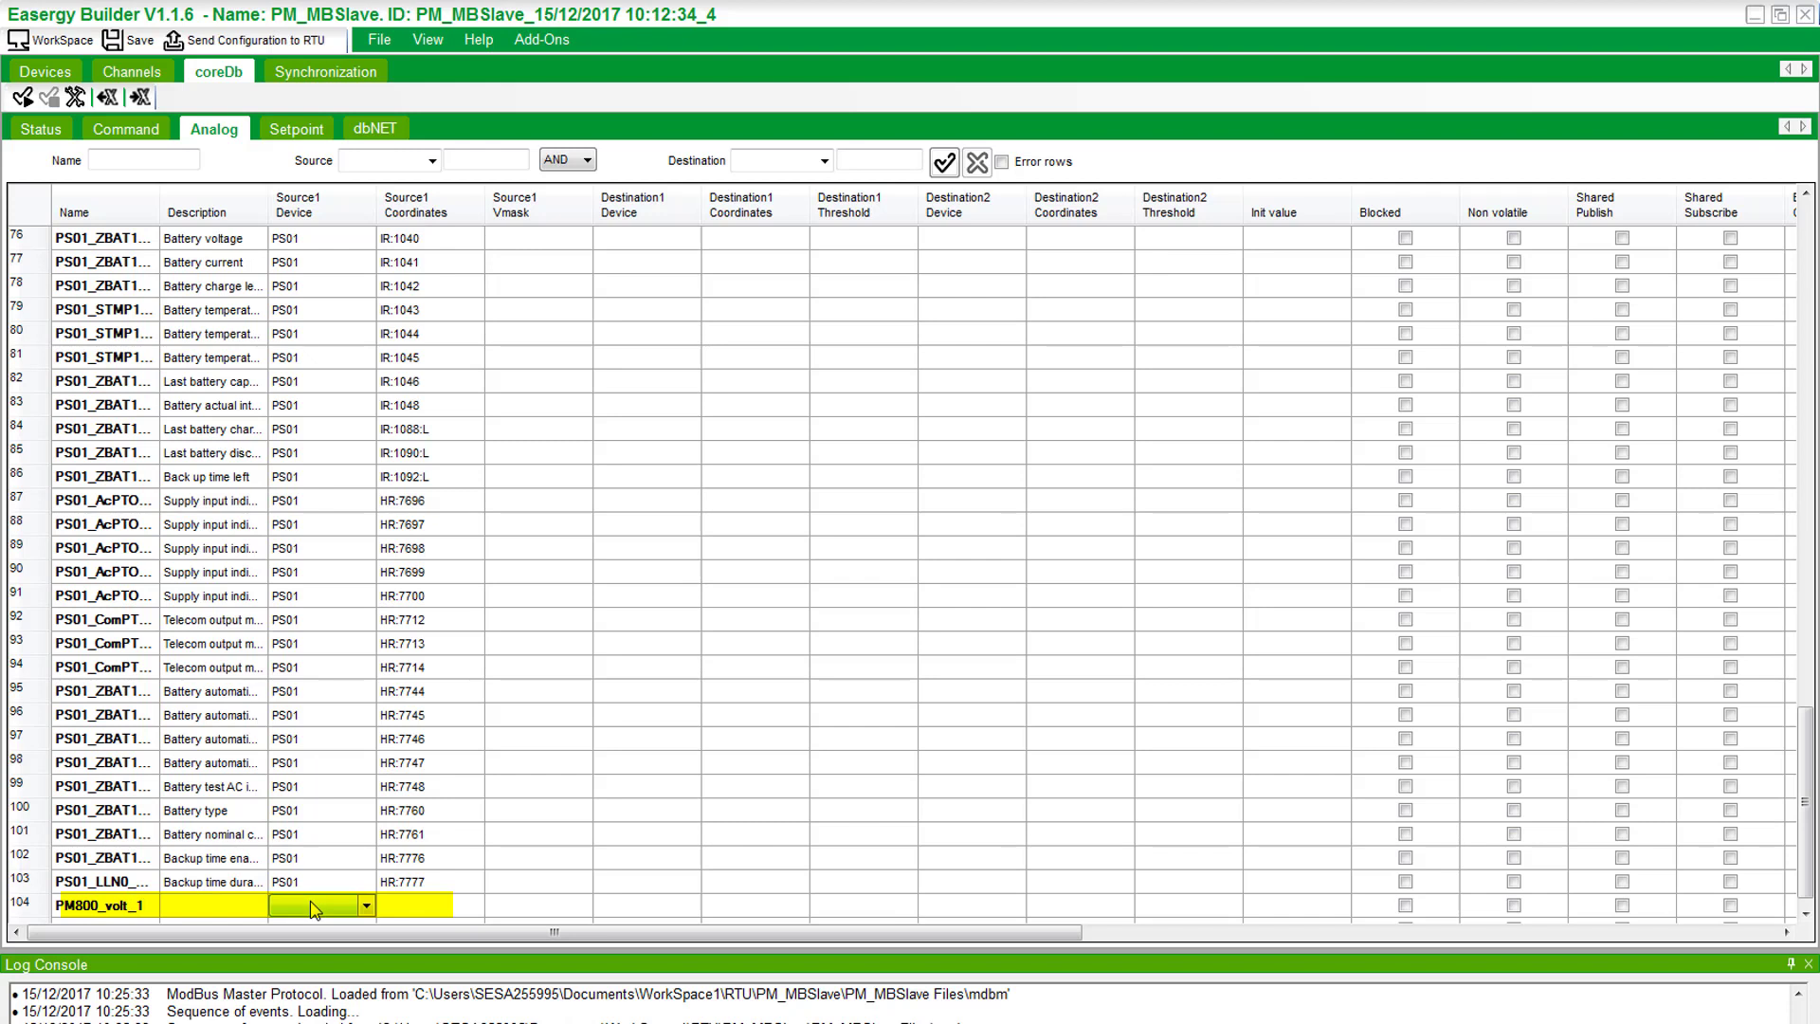
click(366, 905)
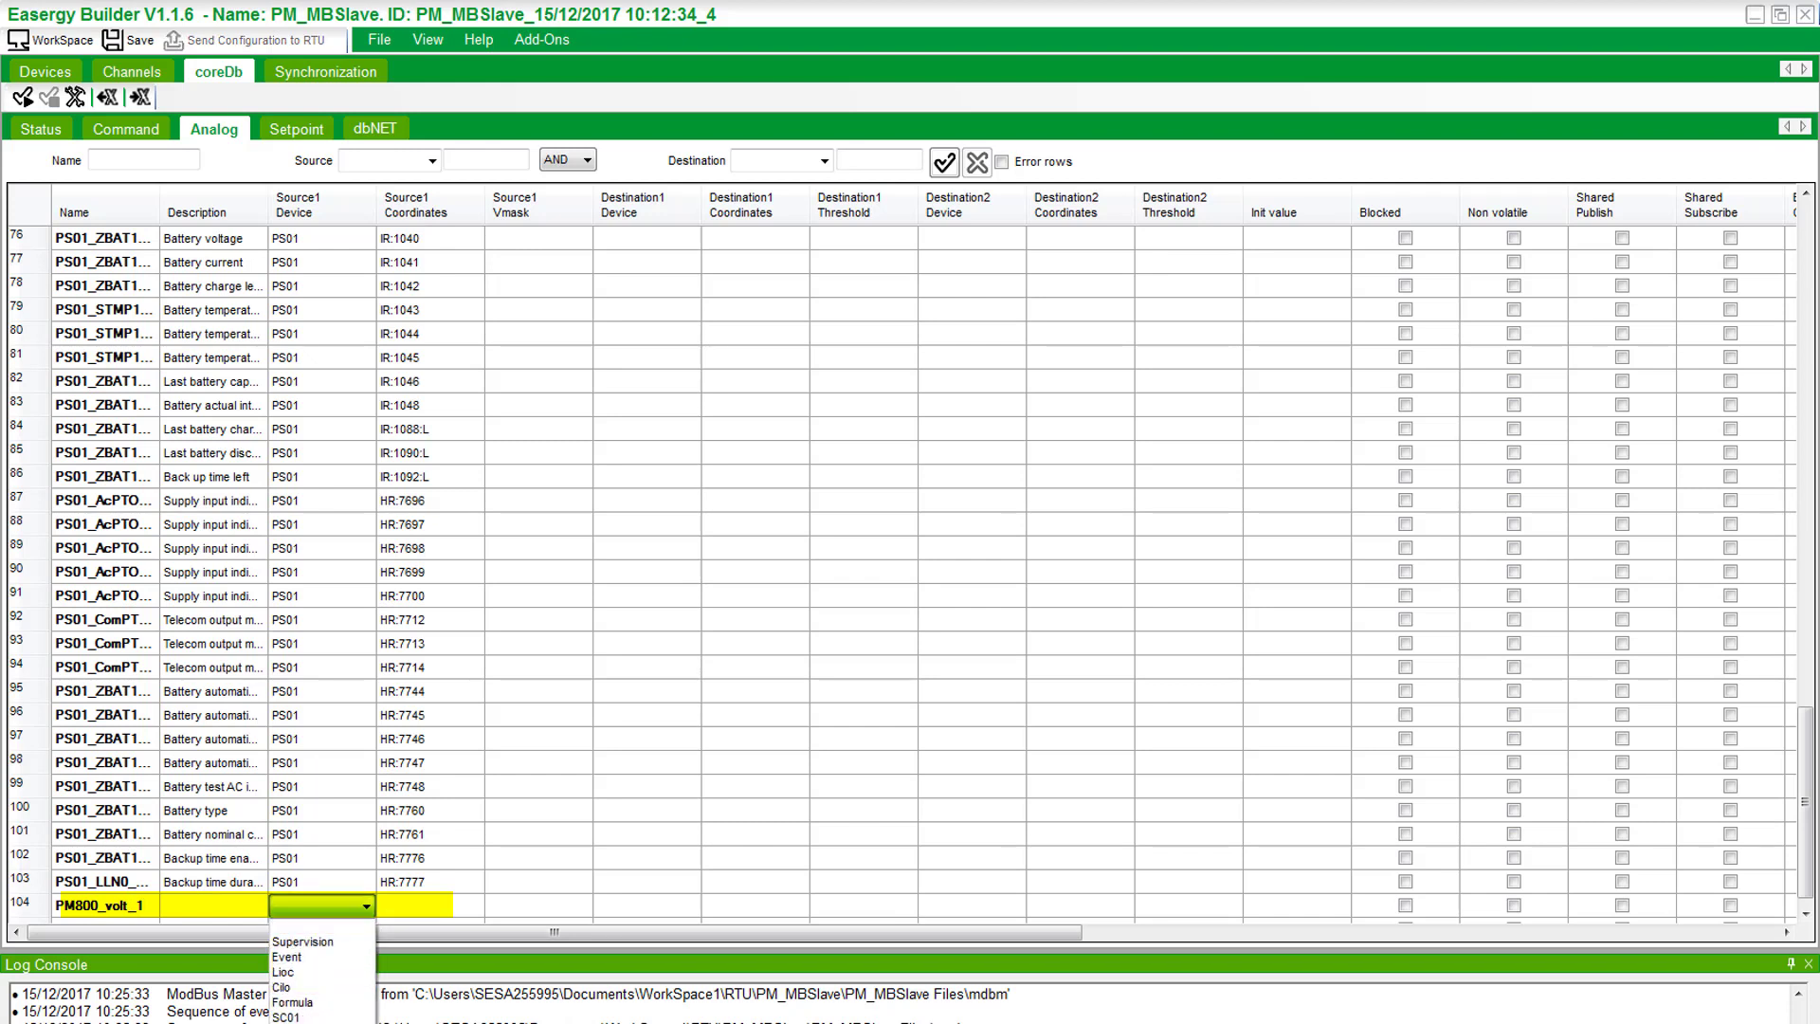
click(303, 1019)
click(417, 907)
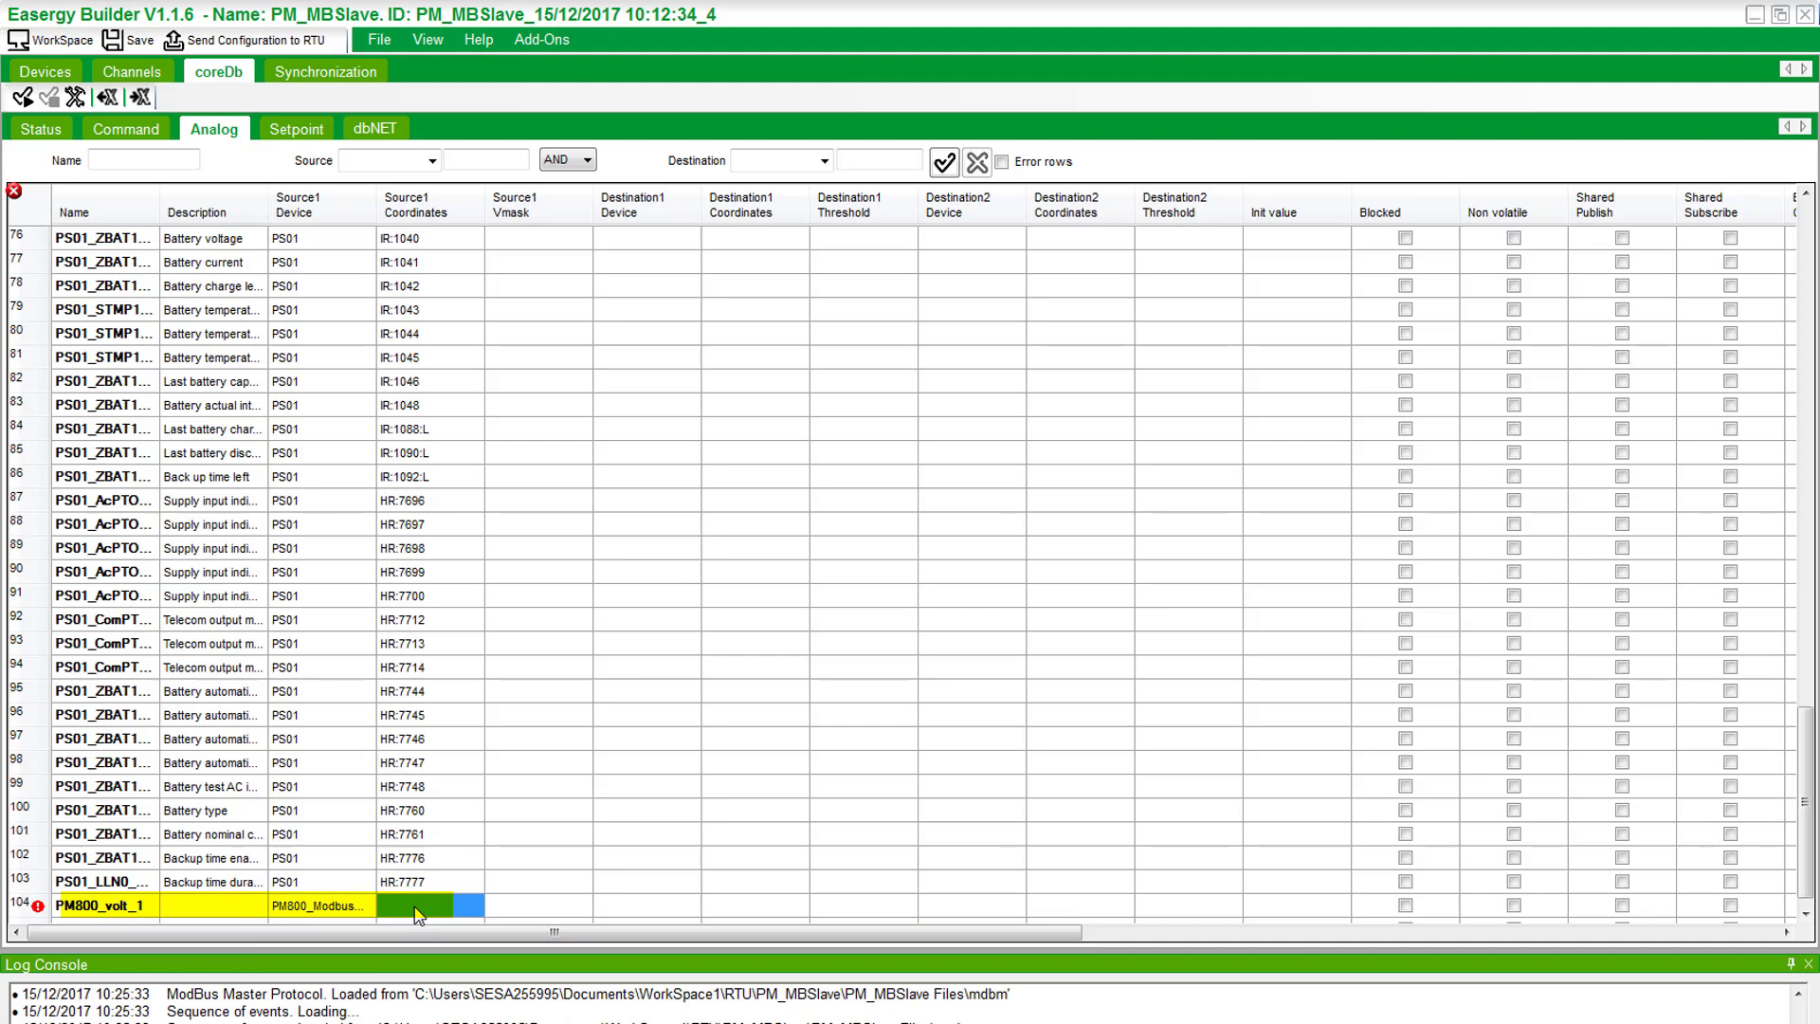
Use the Point wizard to set PM800_volt_1's coordinates to holding register HR:1123.
right_click(417, 915)
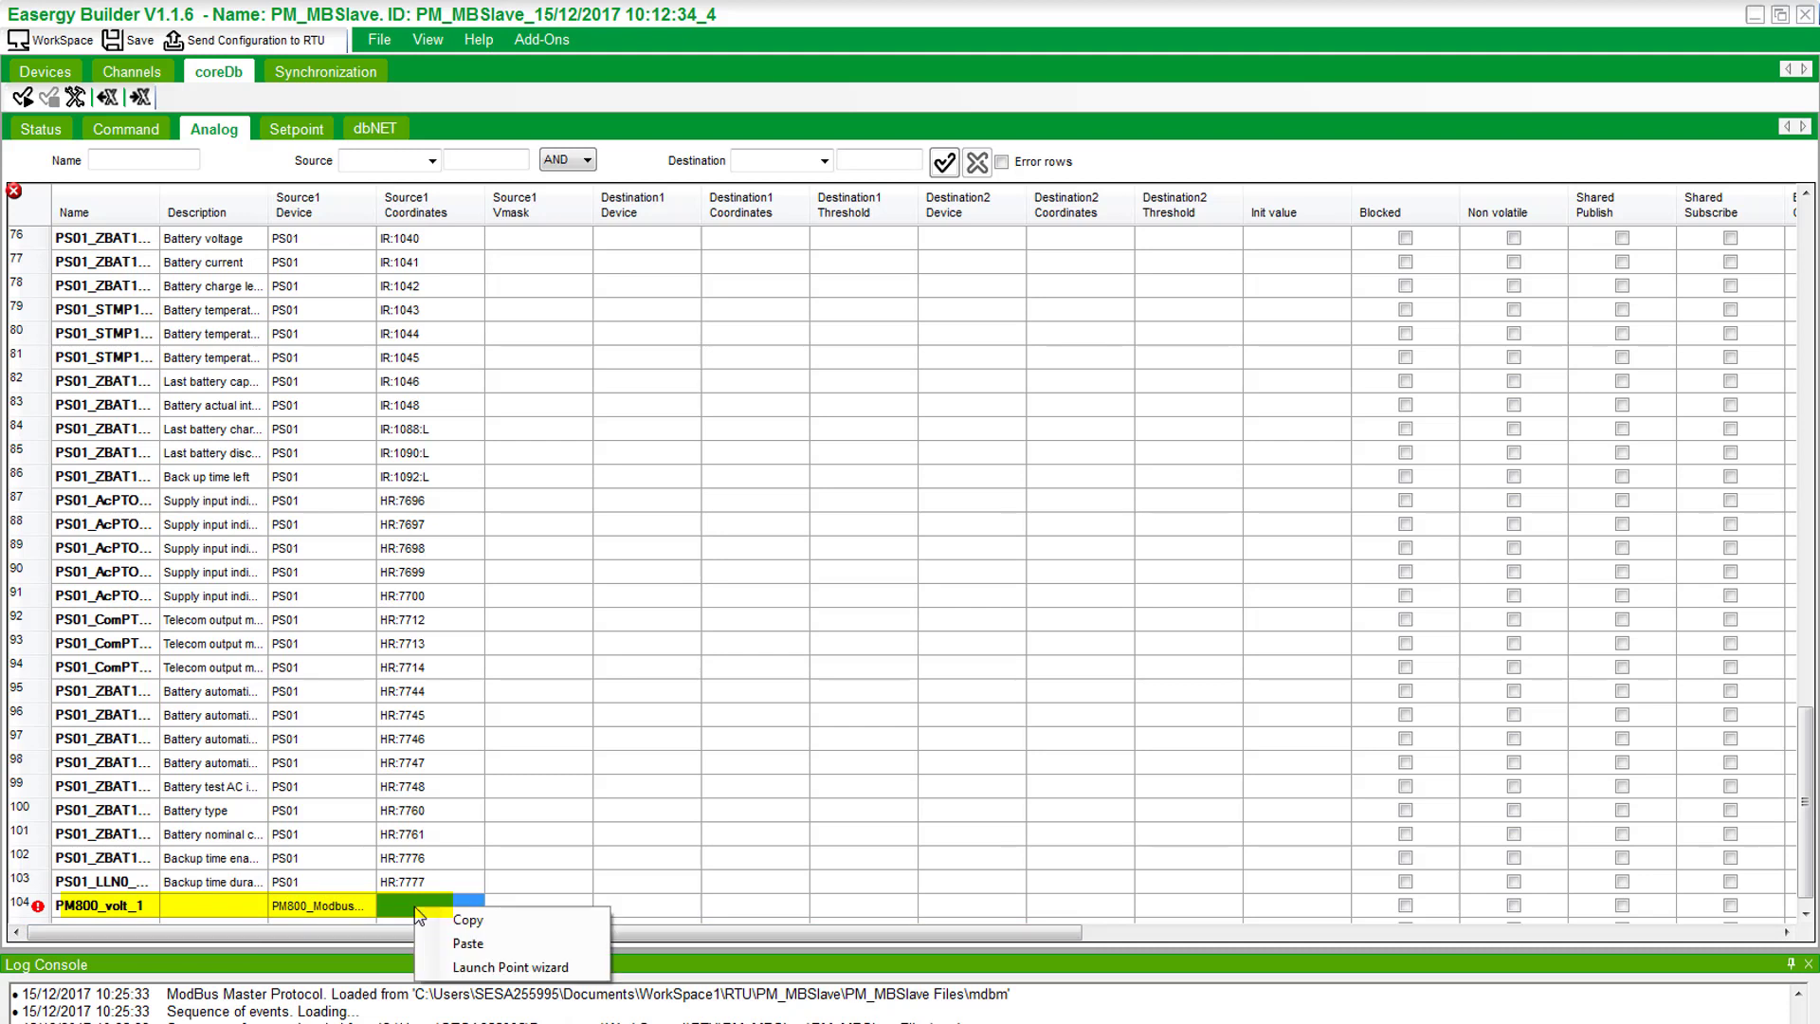
click(437, 967)
click(957, 391)
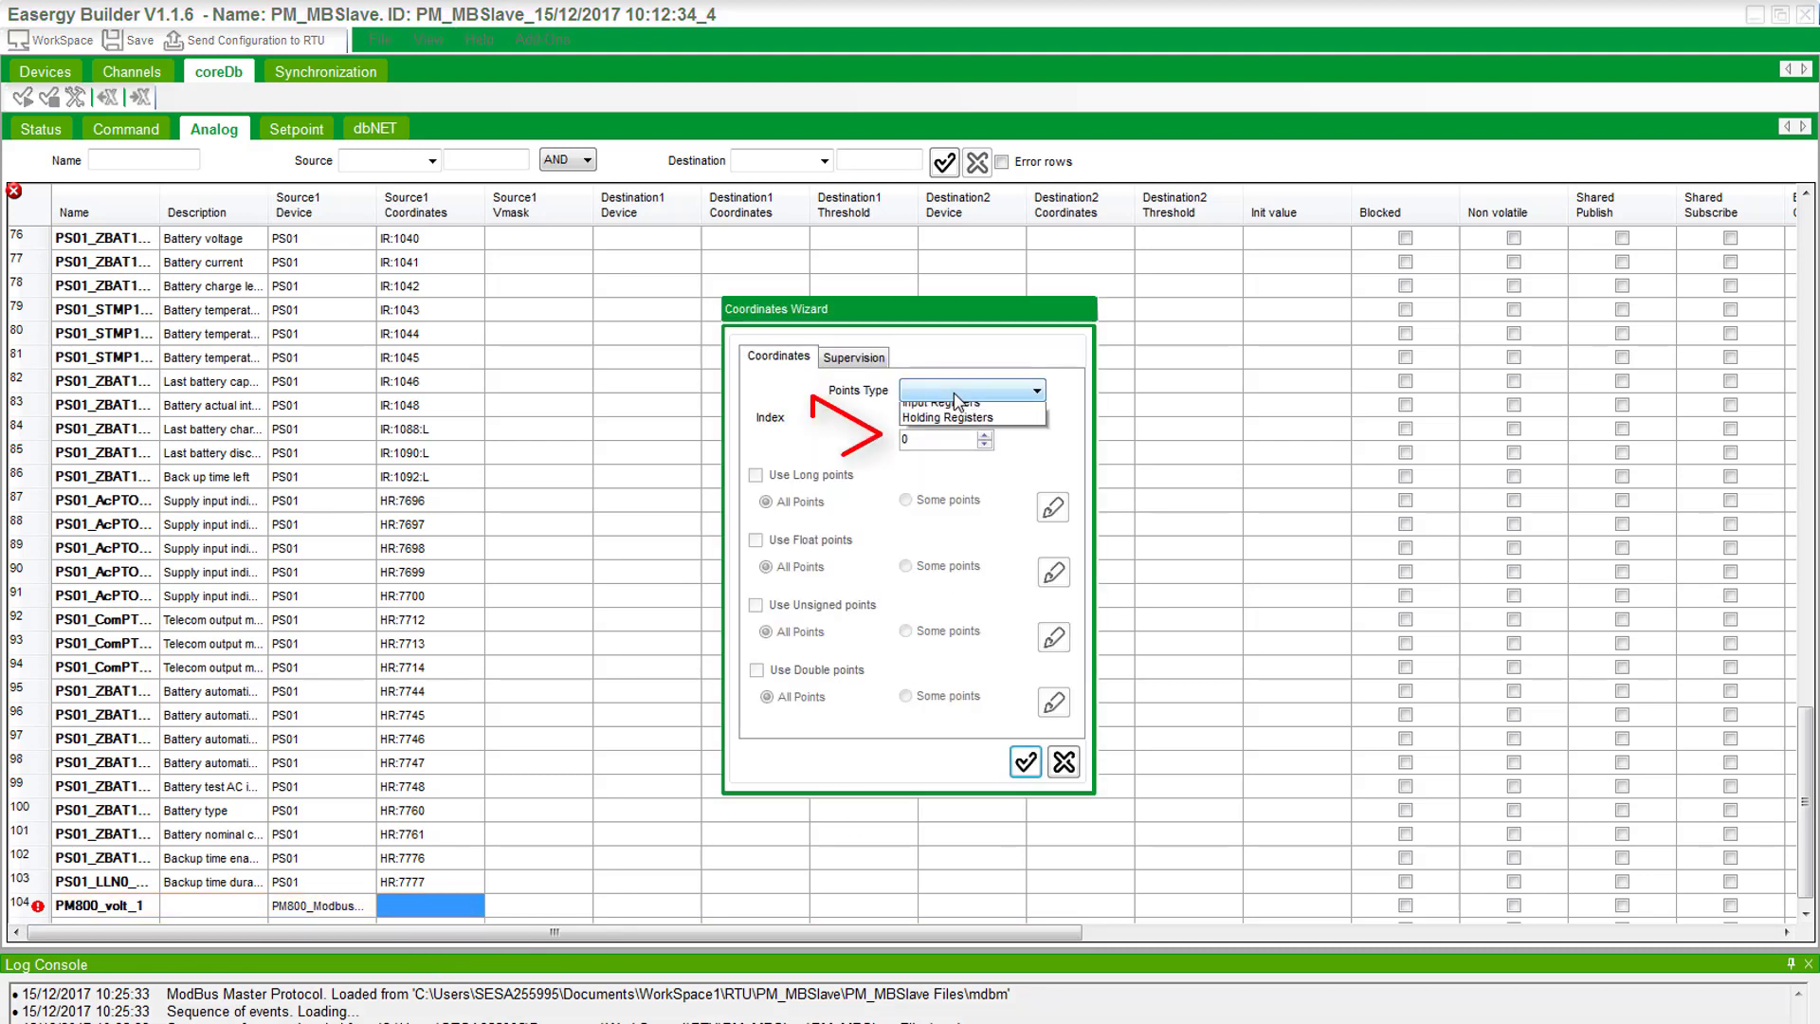
click(948, 456)
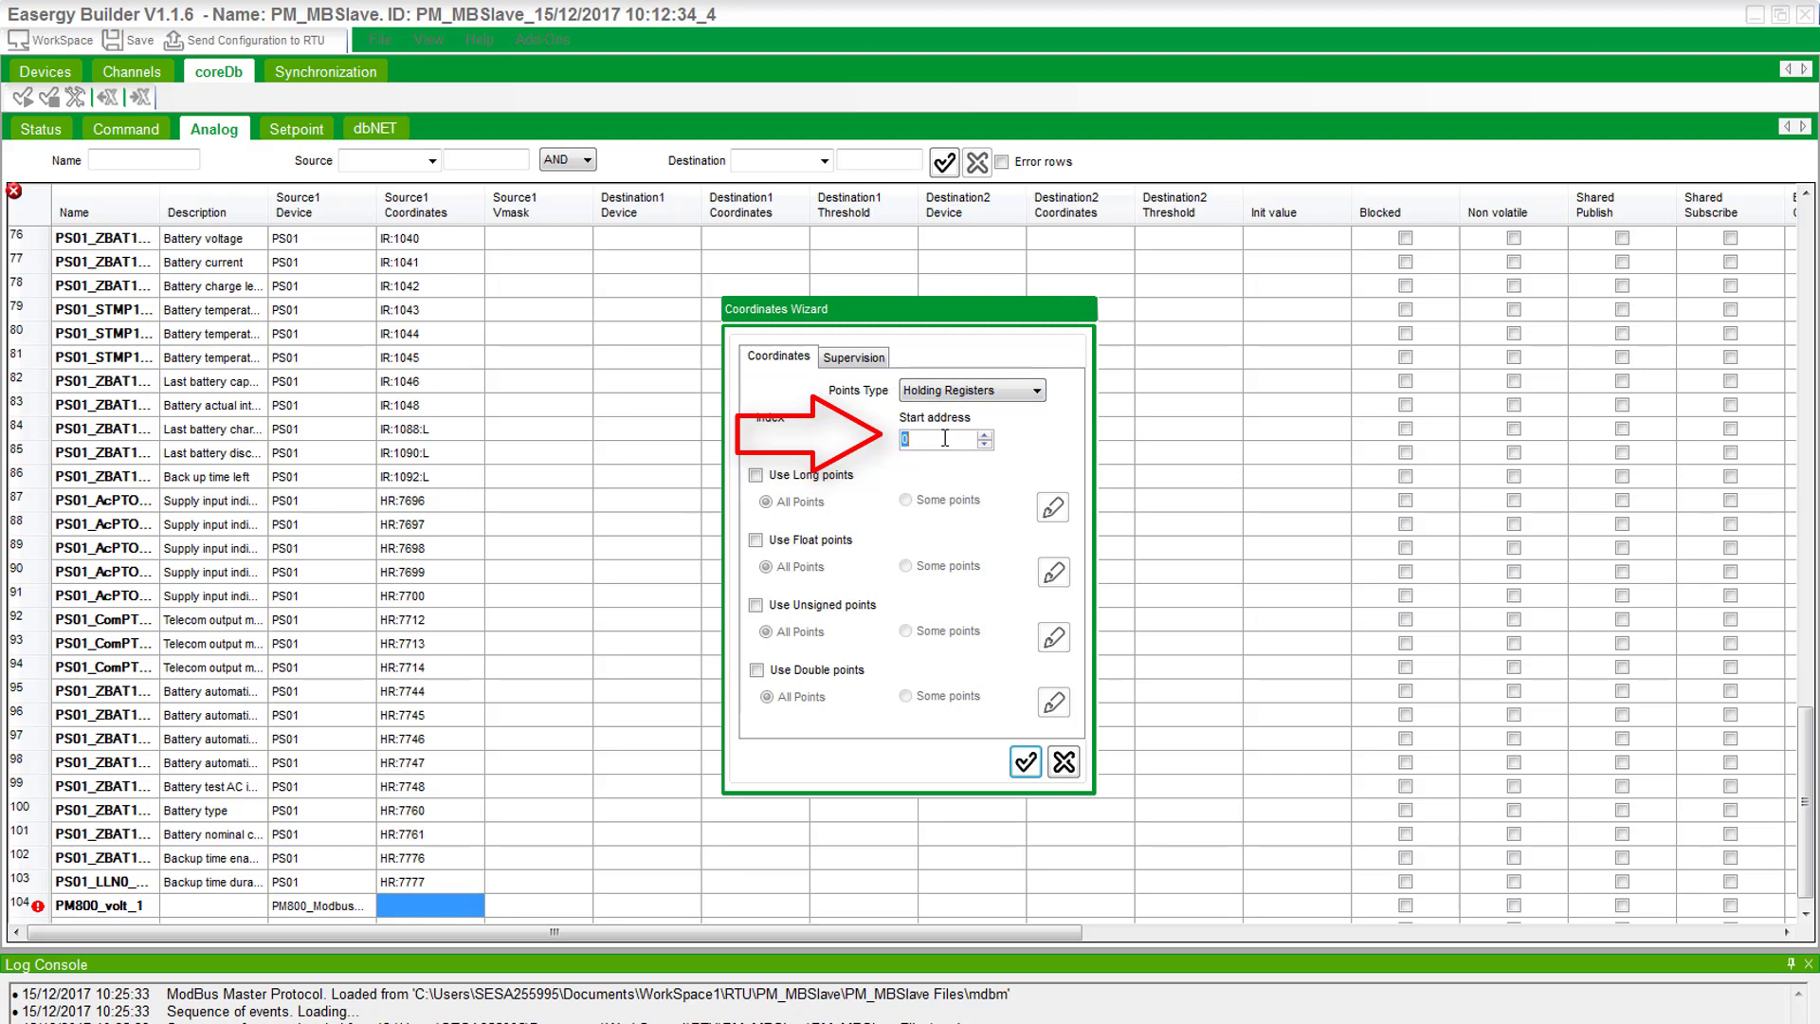
text(1123)
click(1026, 762)
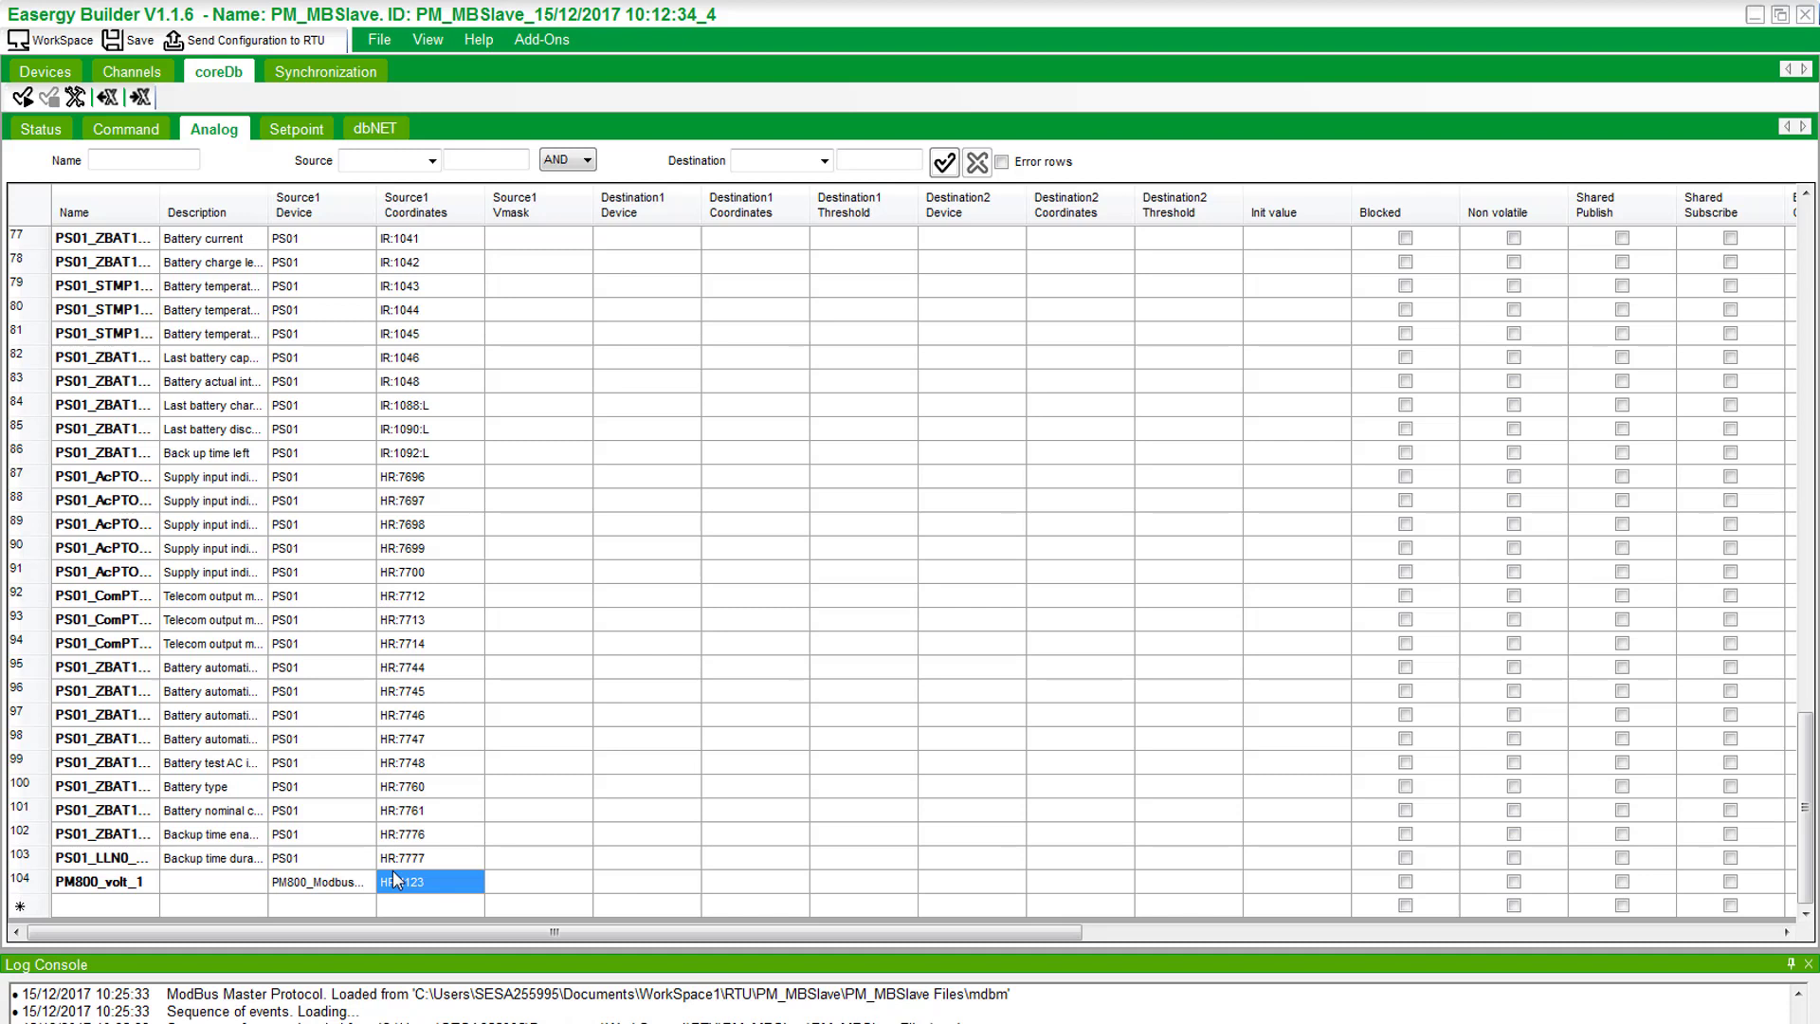
Enter 'Voltage line to neutral' as PM800_volt_1's description.
double_click(232, 893)
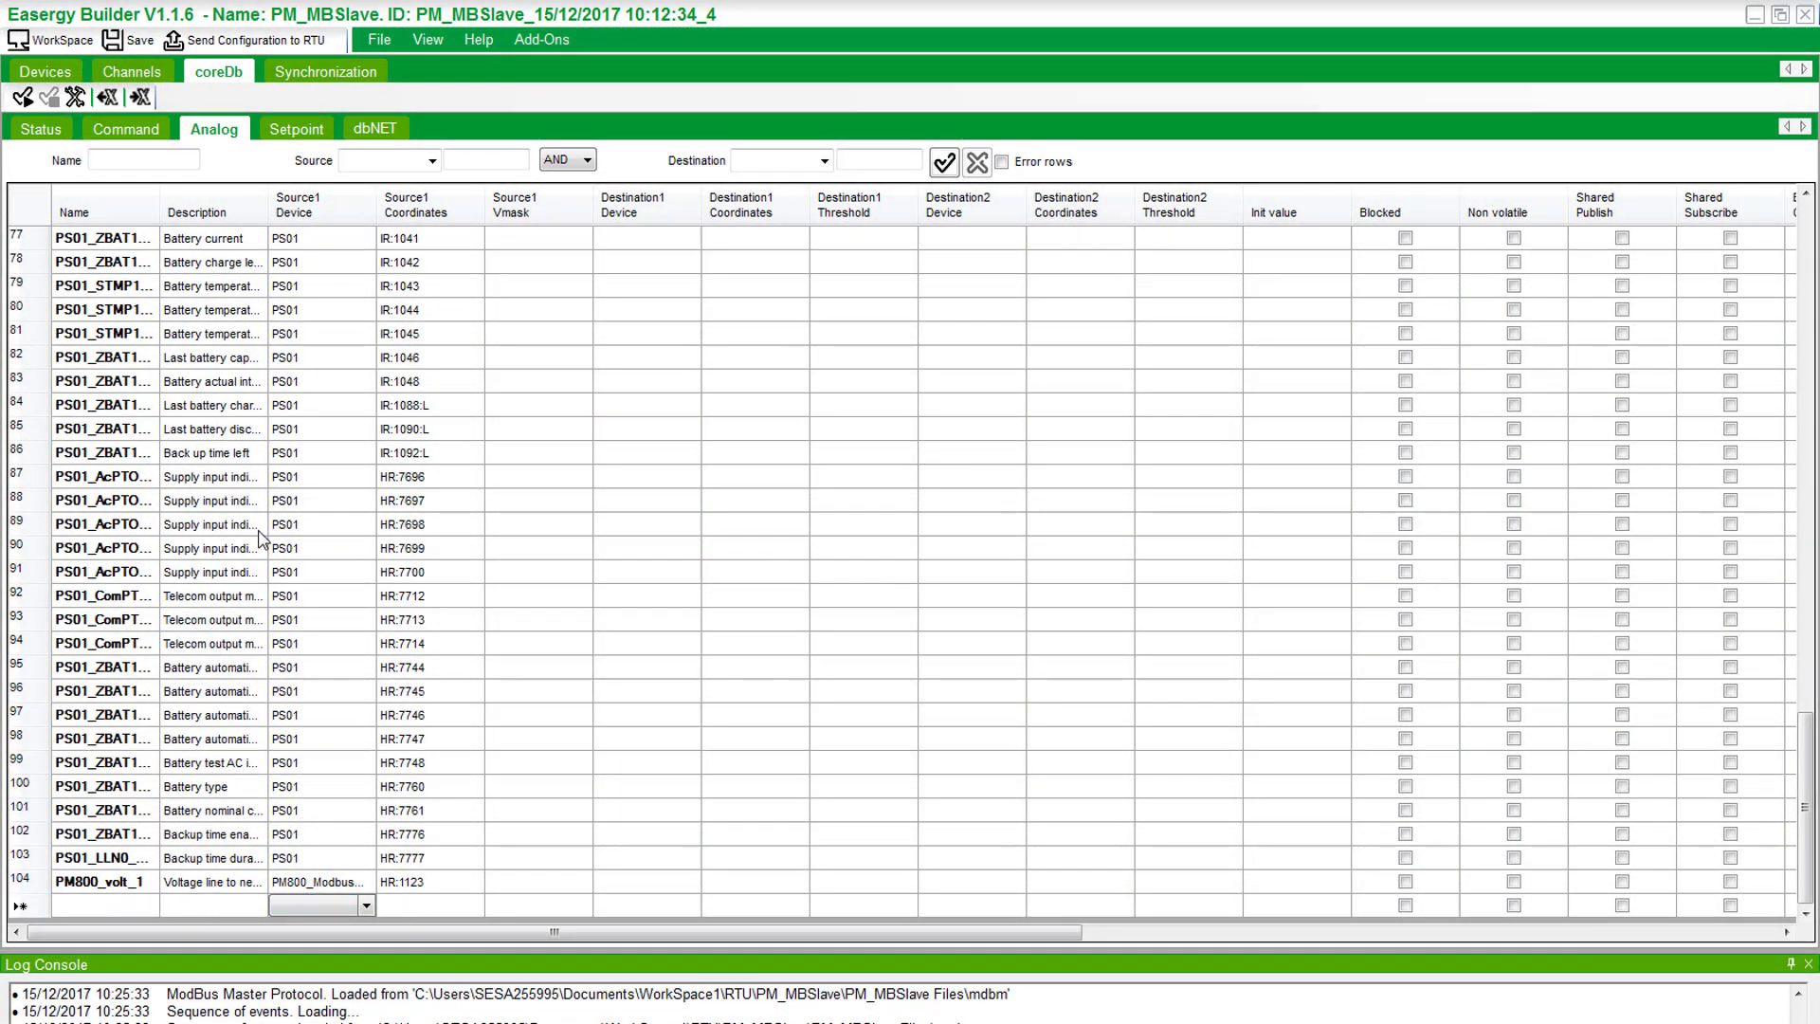
Save the configuration and send it to the RTU with login credentials in the Connection dialog.
click(136, 42)
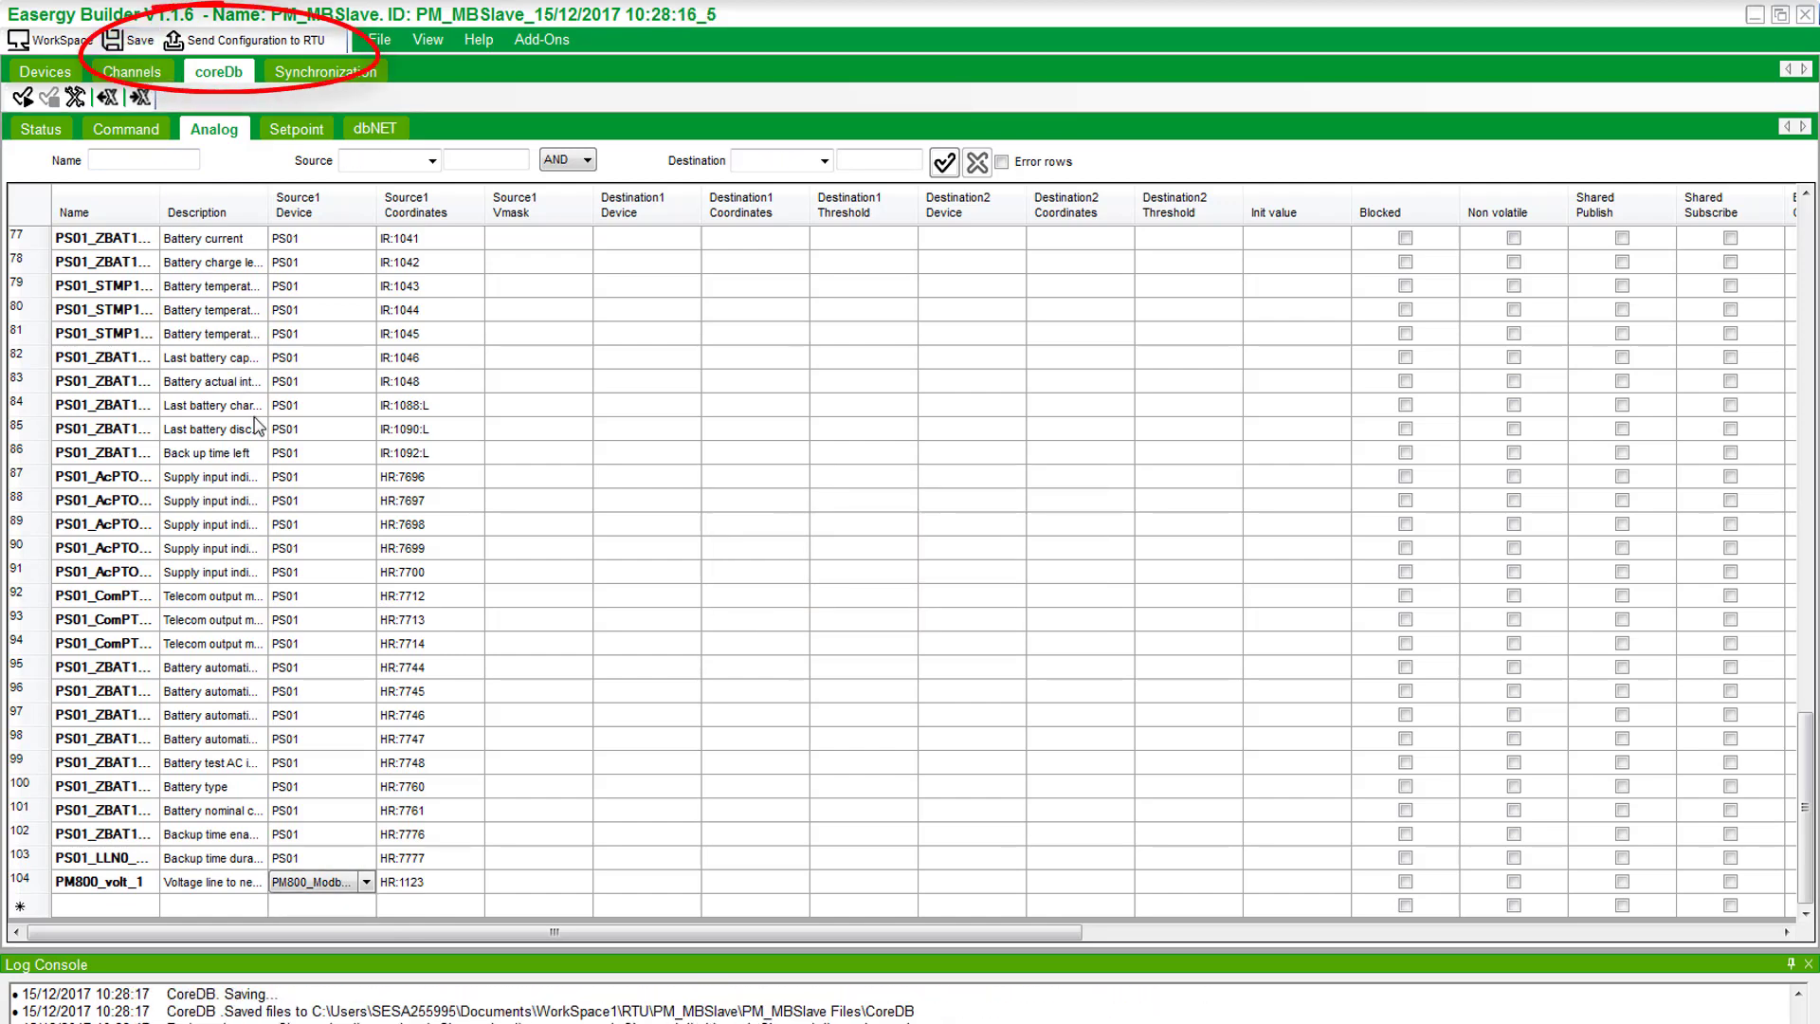
click(232, 43)
text(Enginee)
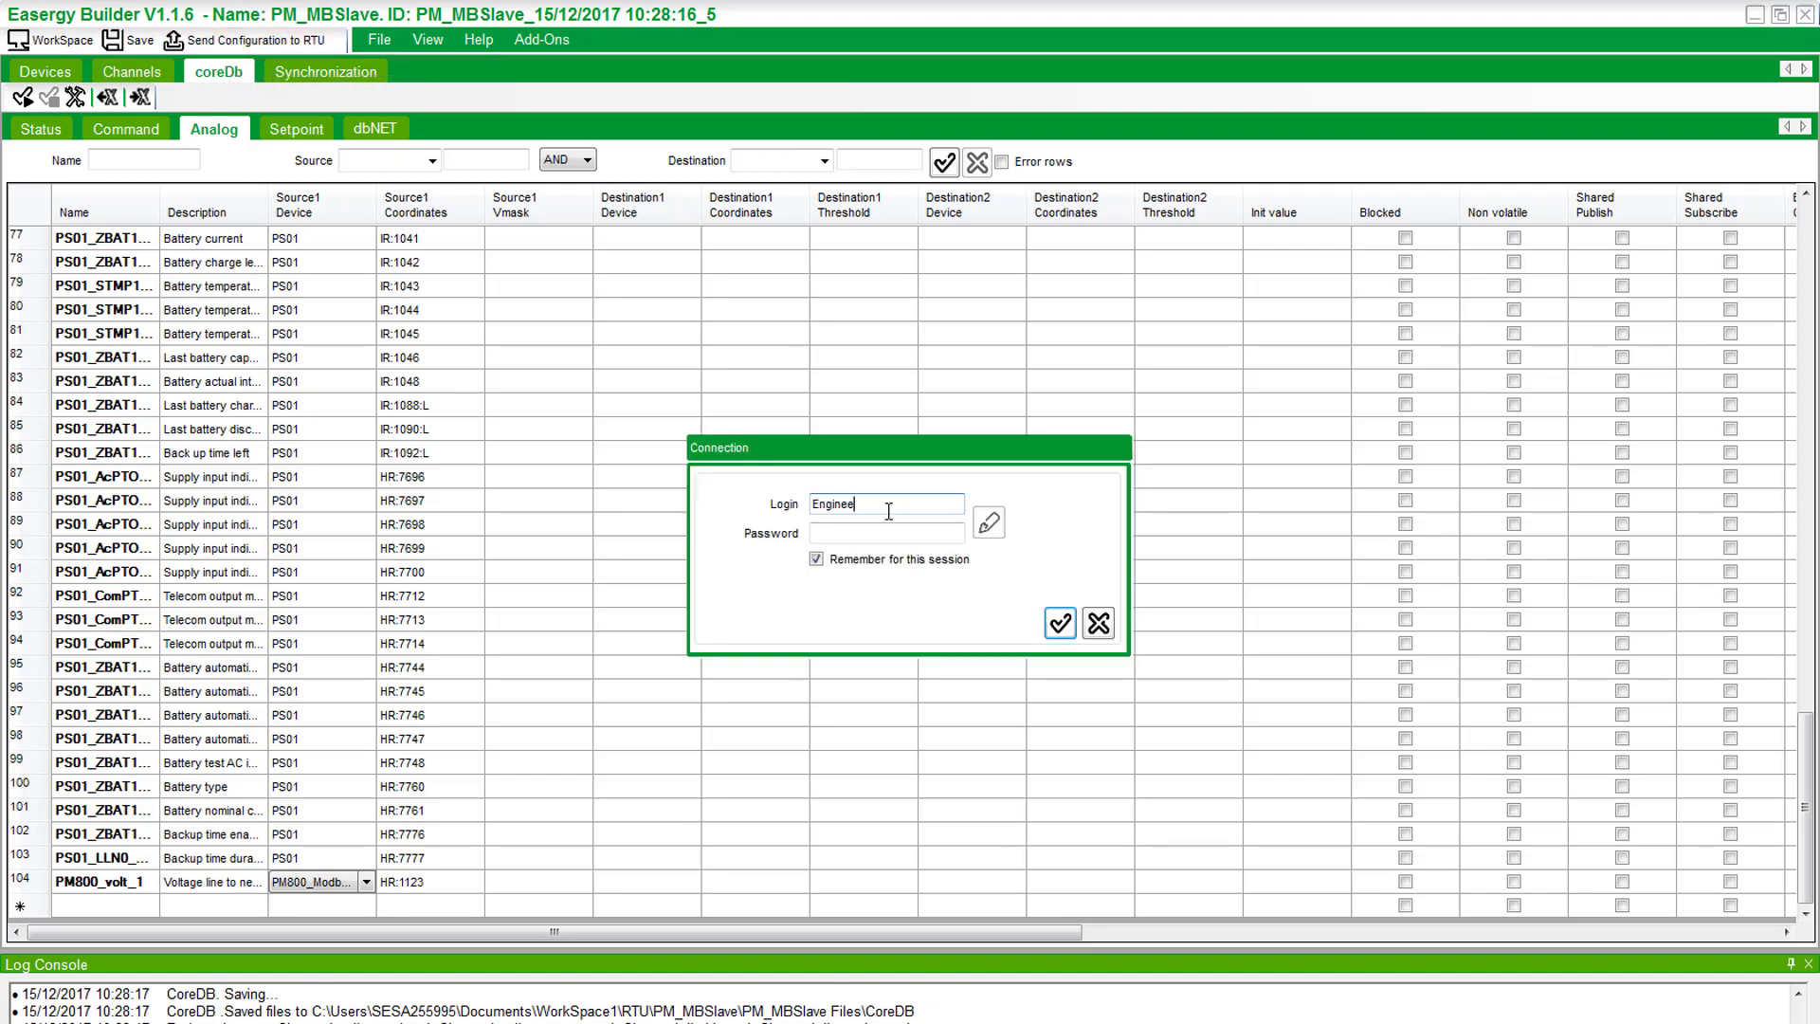
text(r)
key(Tab)
click(1061, 623)
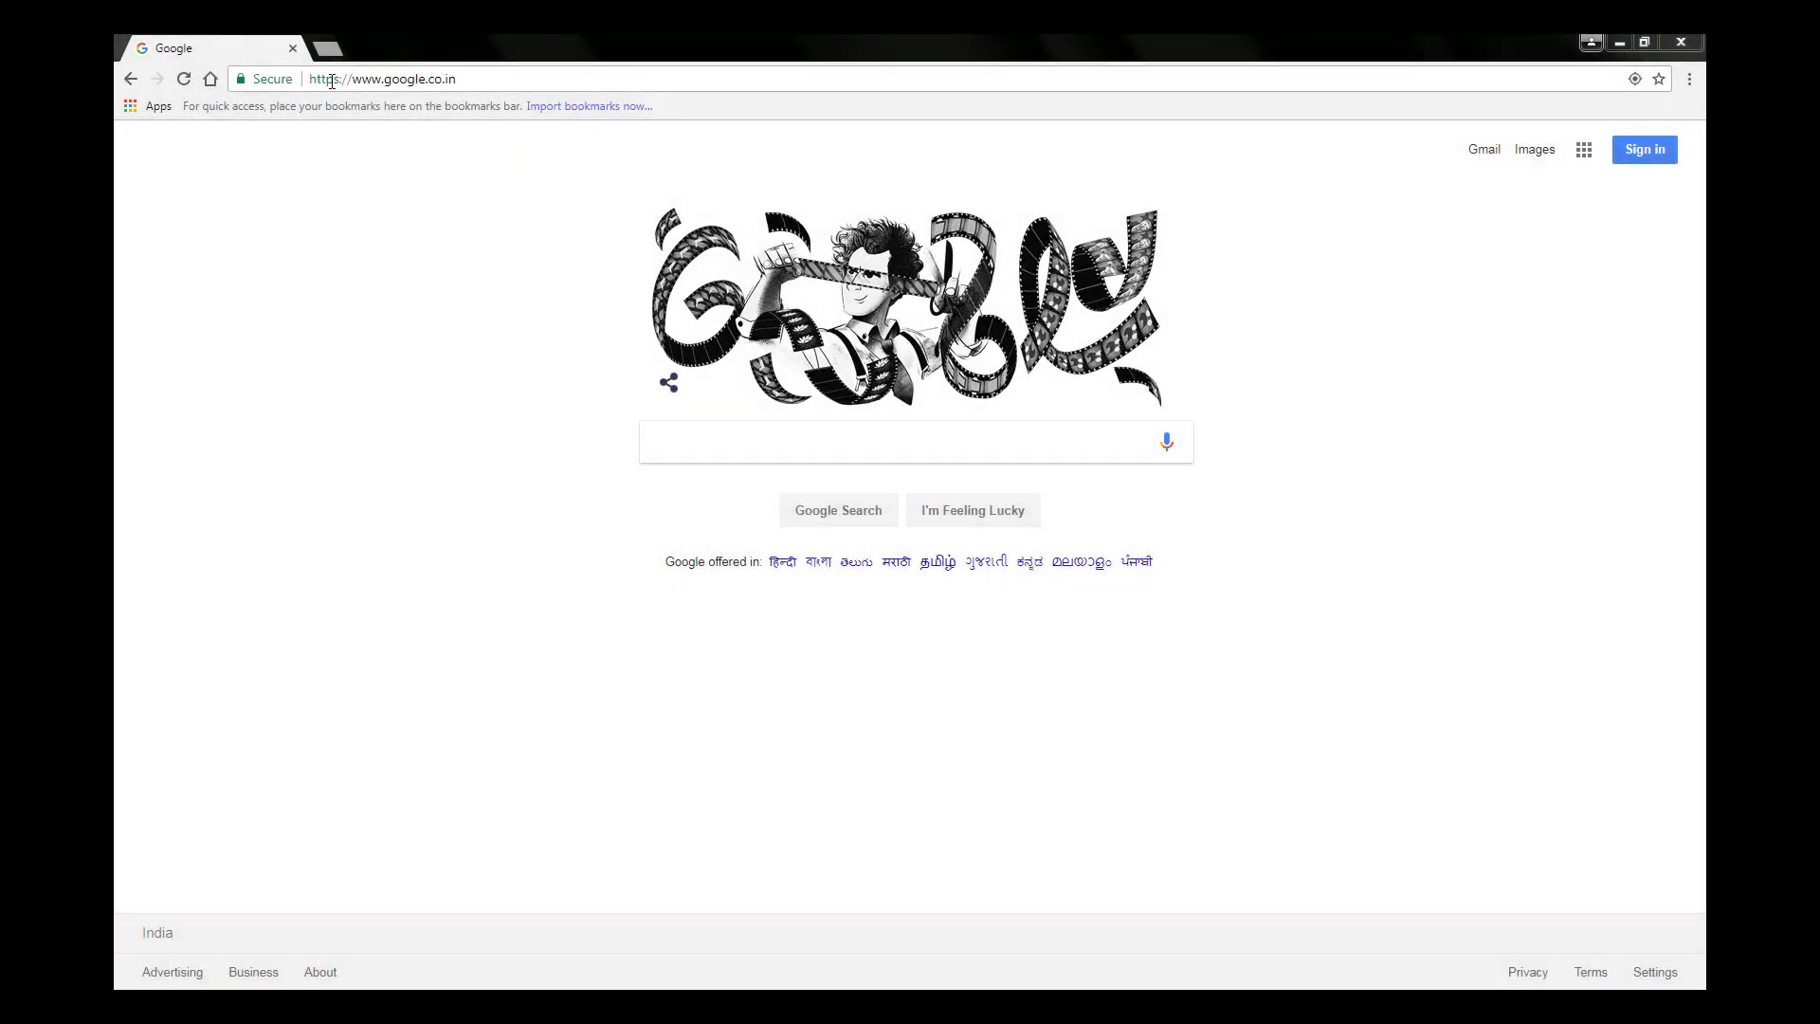
click(331, 81)
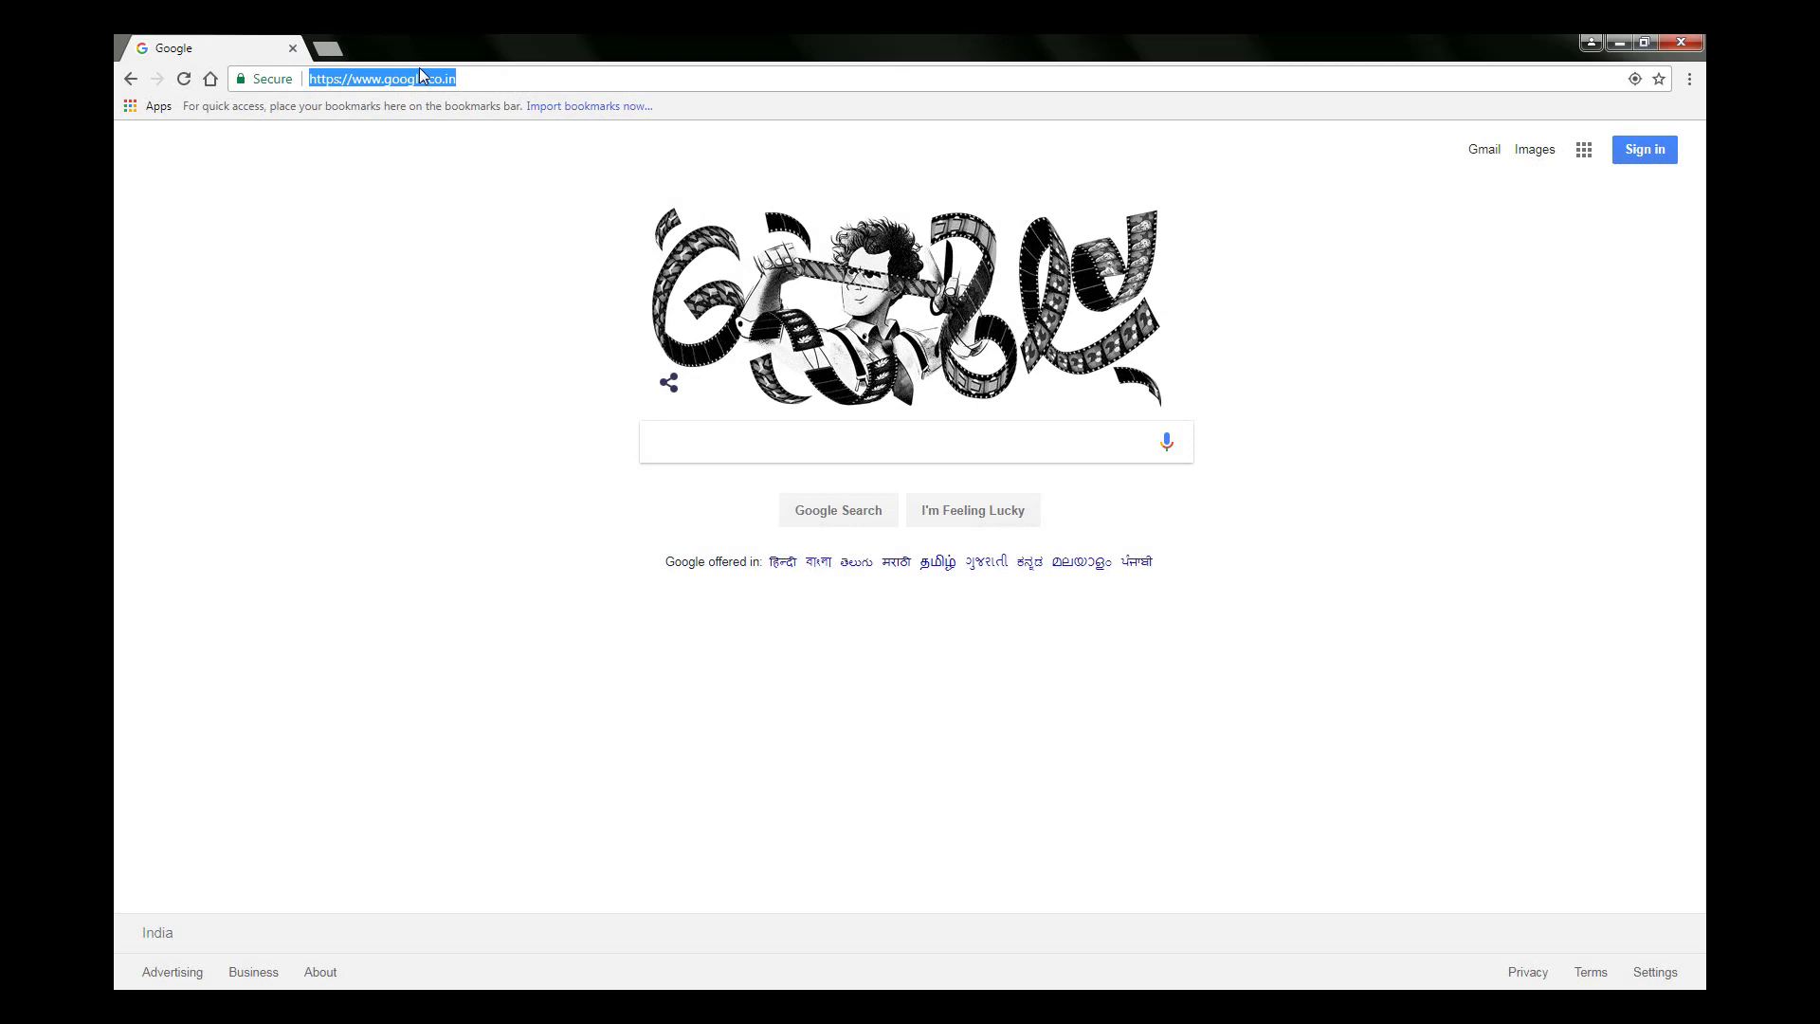
text(https)
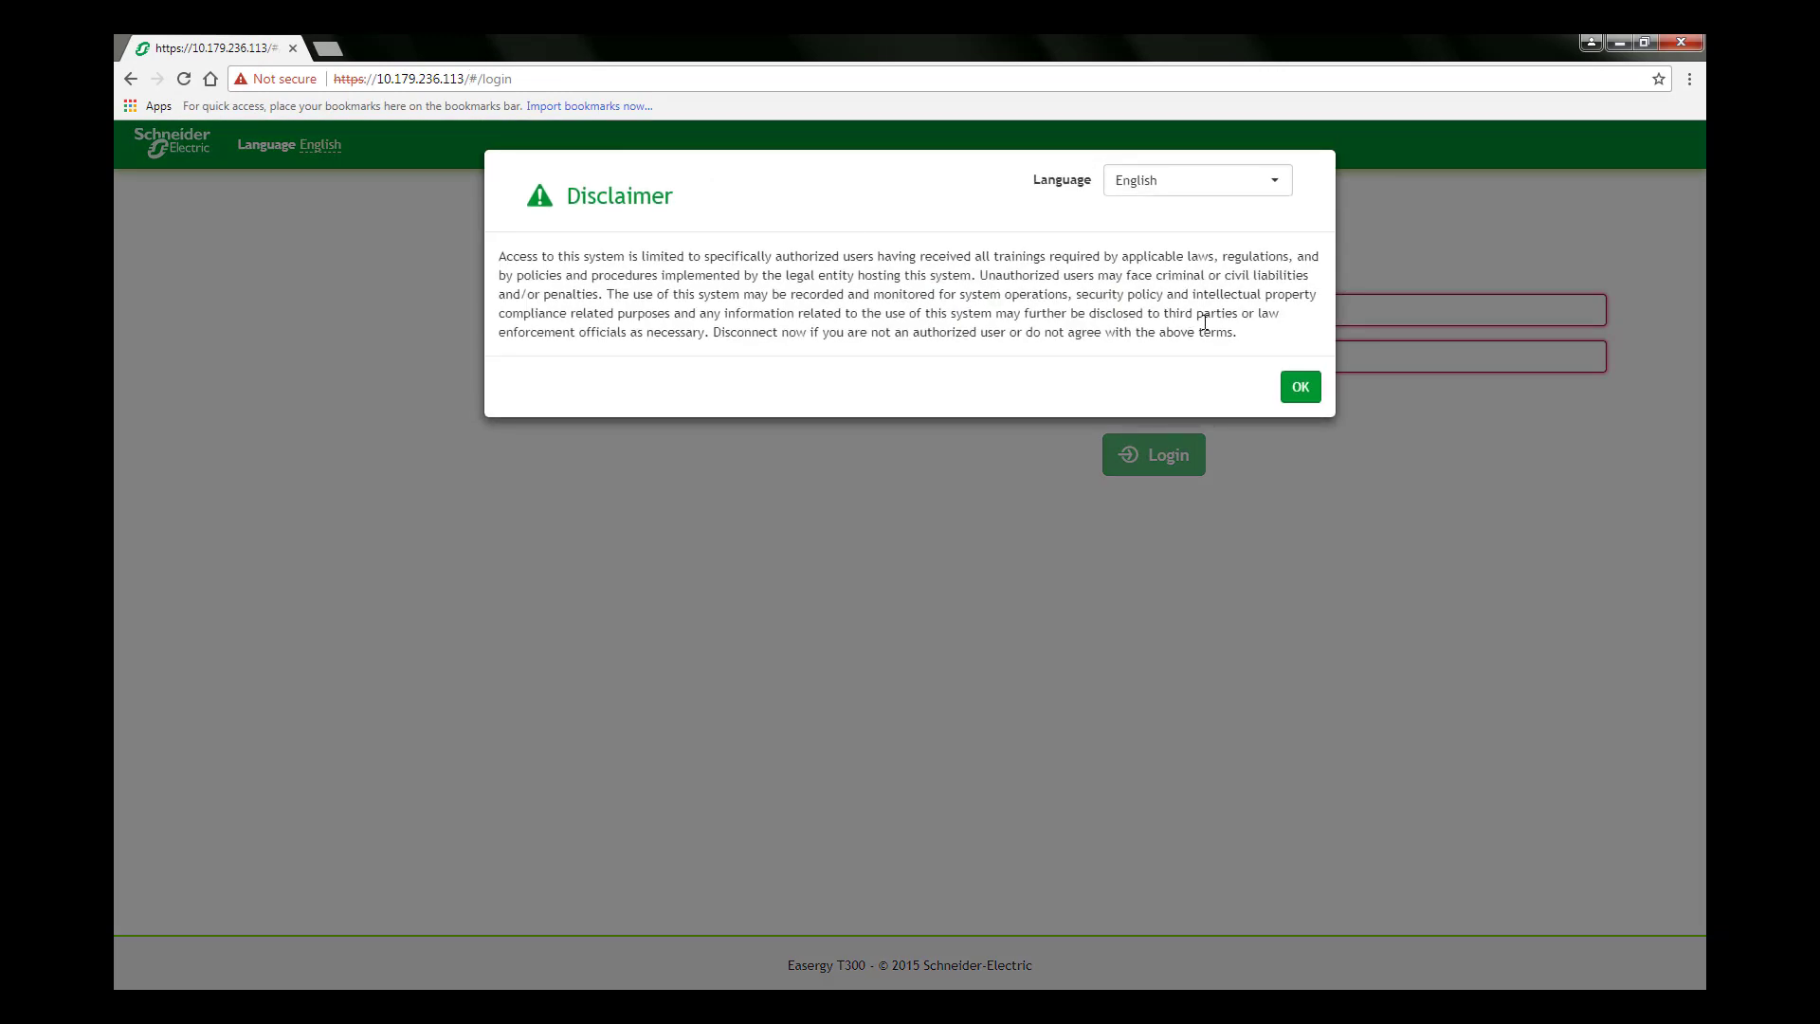
click(1296, 376)
click(1158, 317)
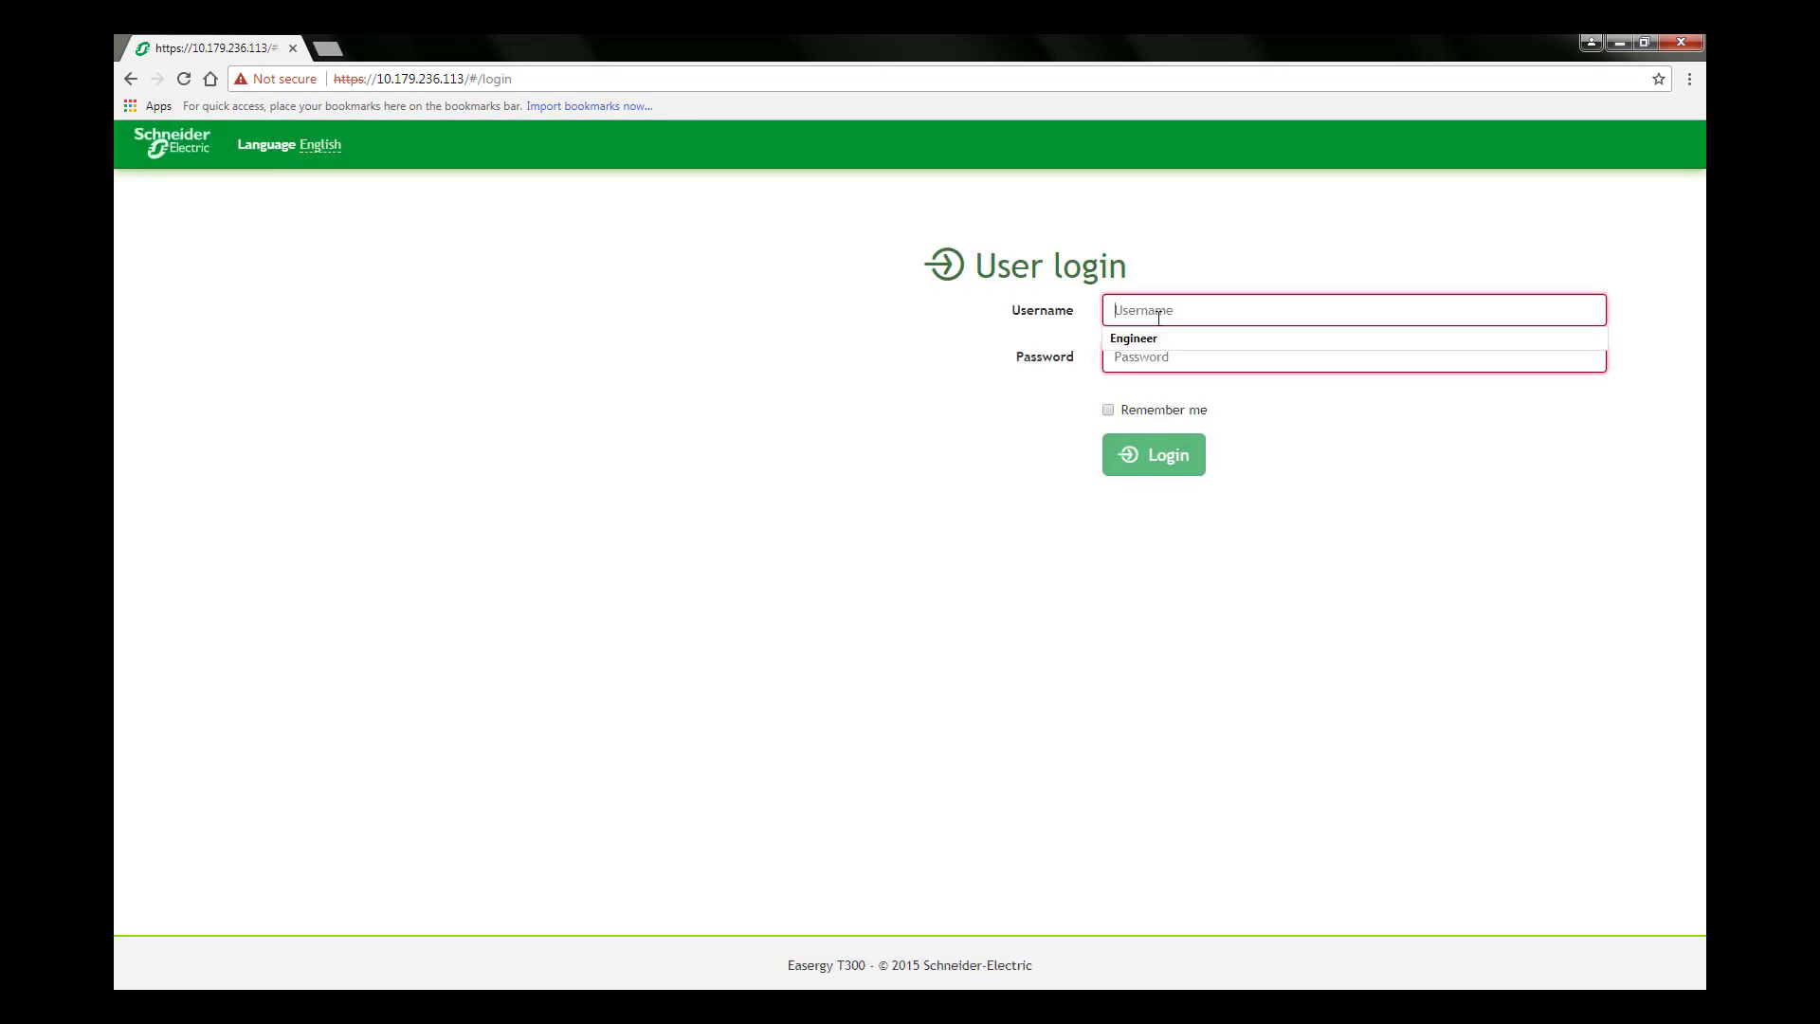
text(Engineer)
key(Tab)
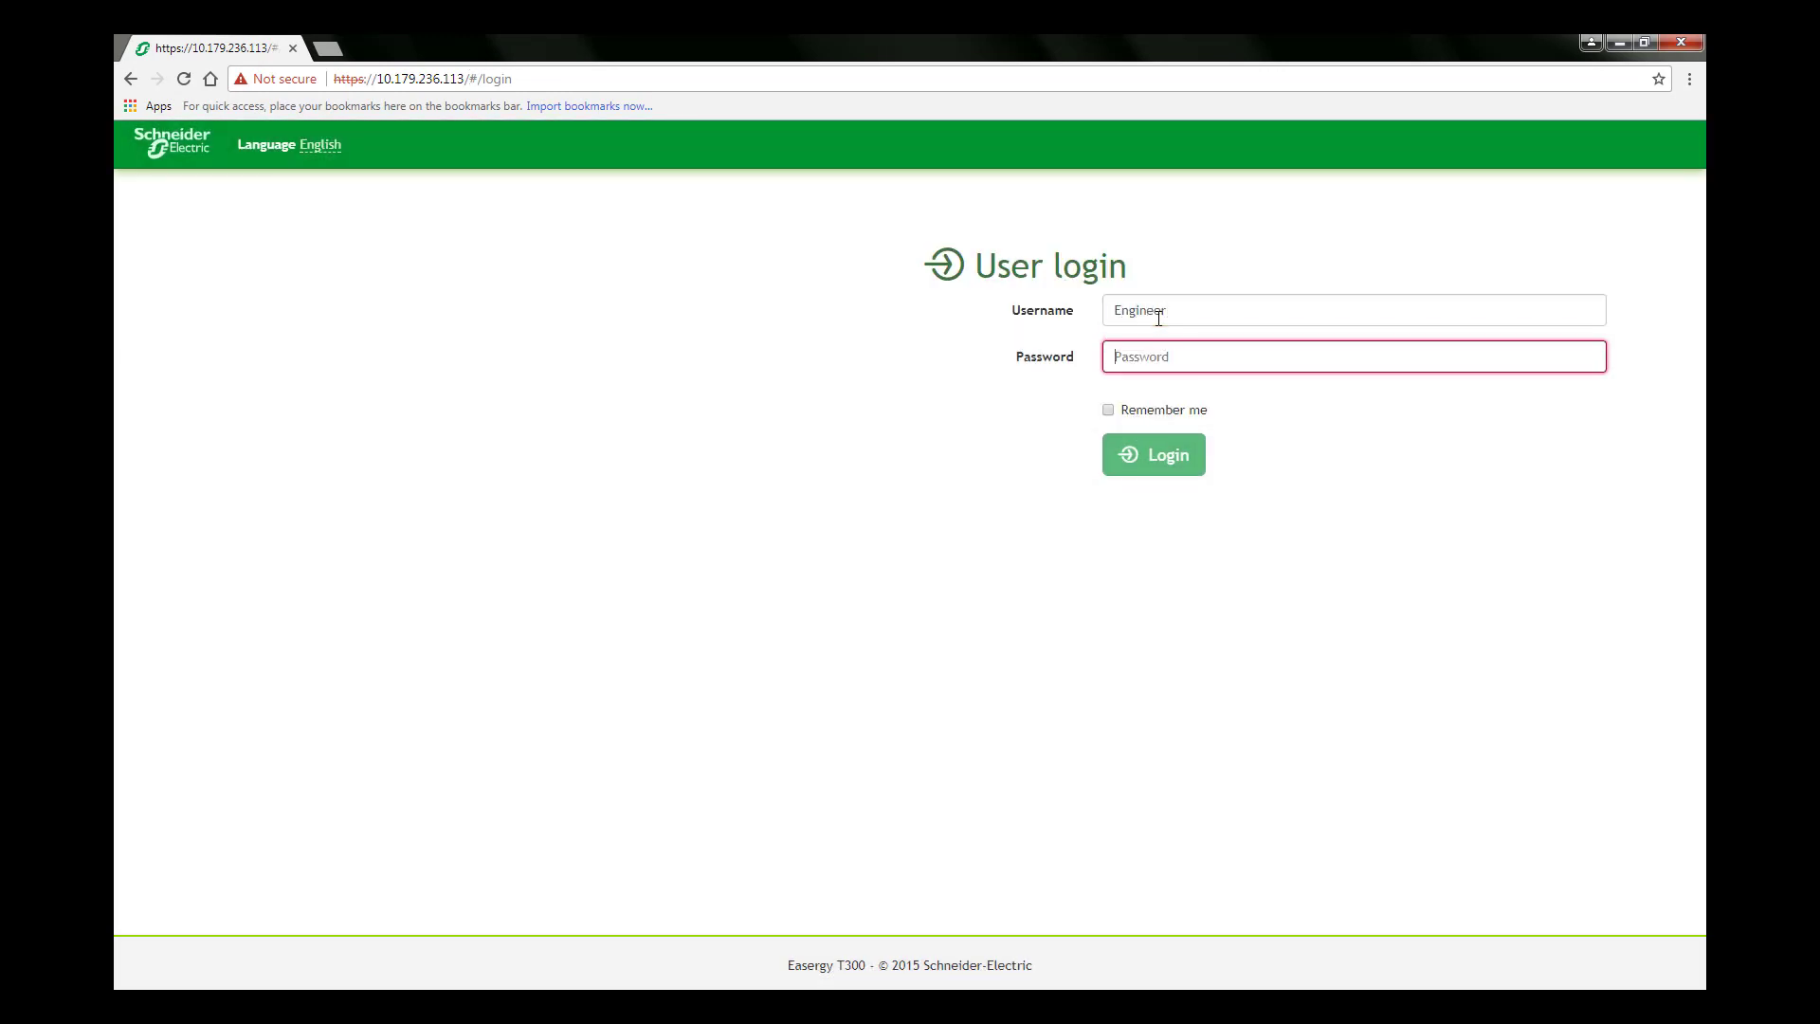
text(***)
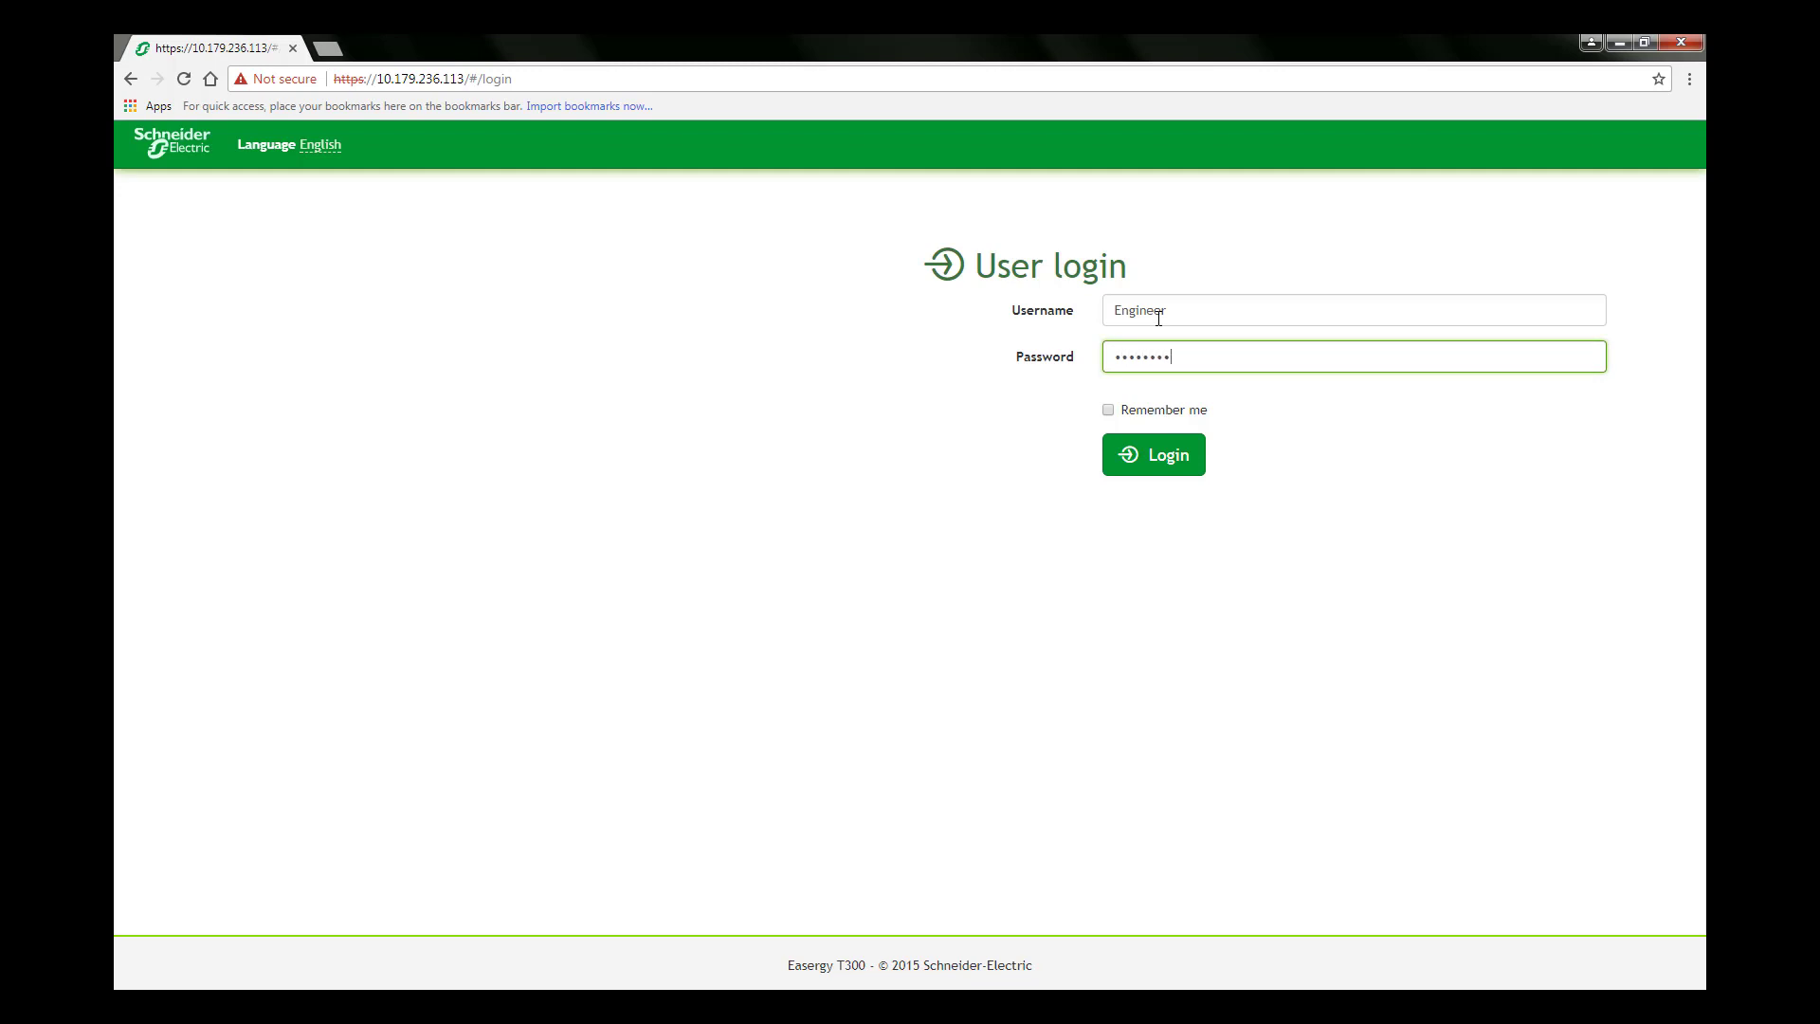
key(Return)
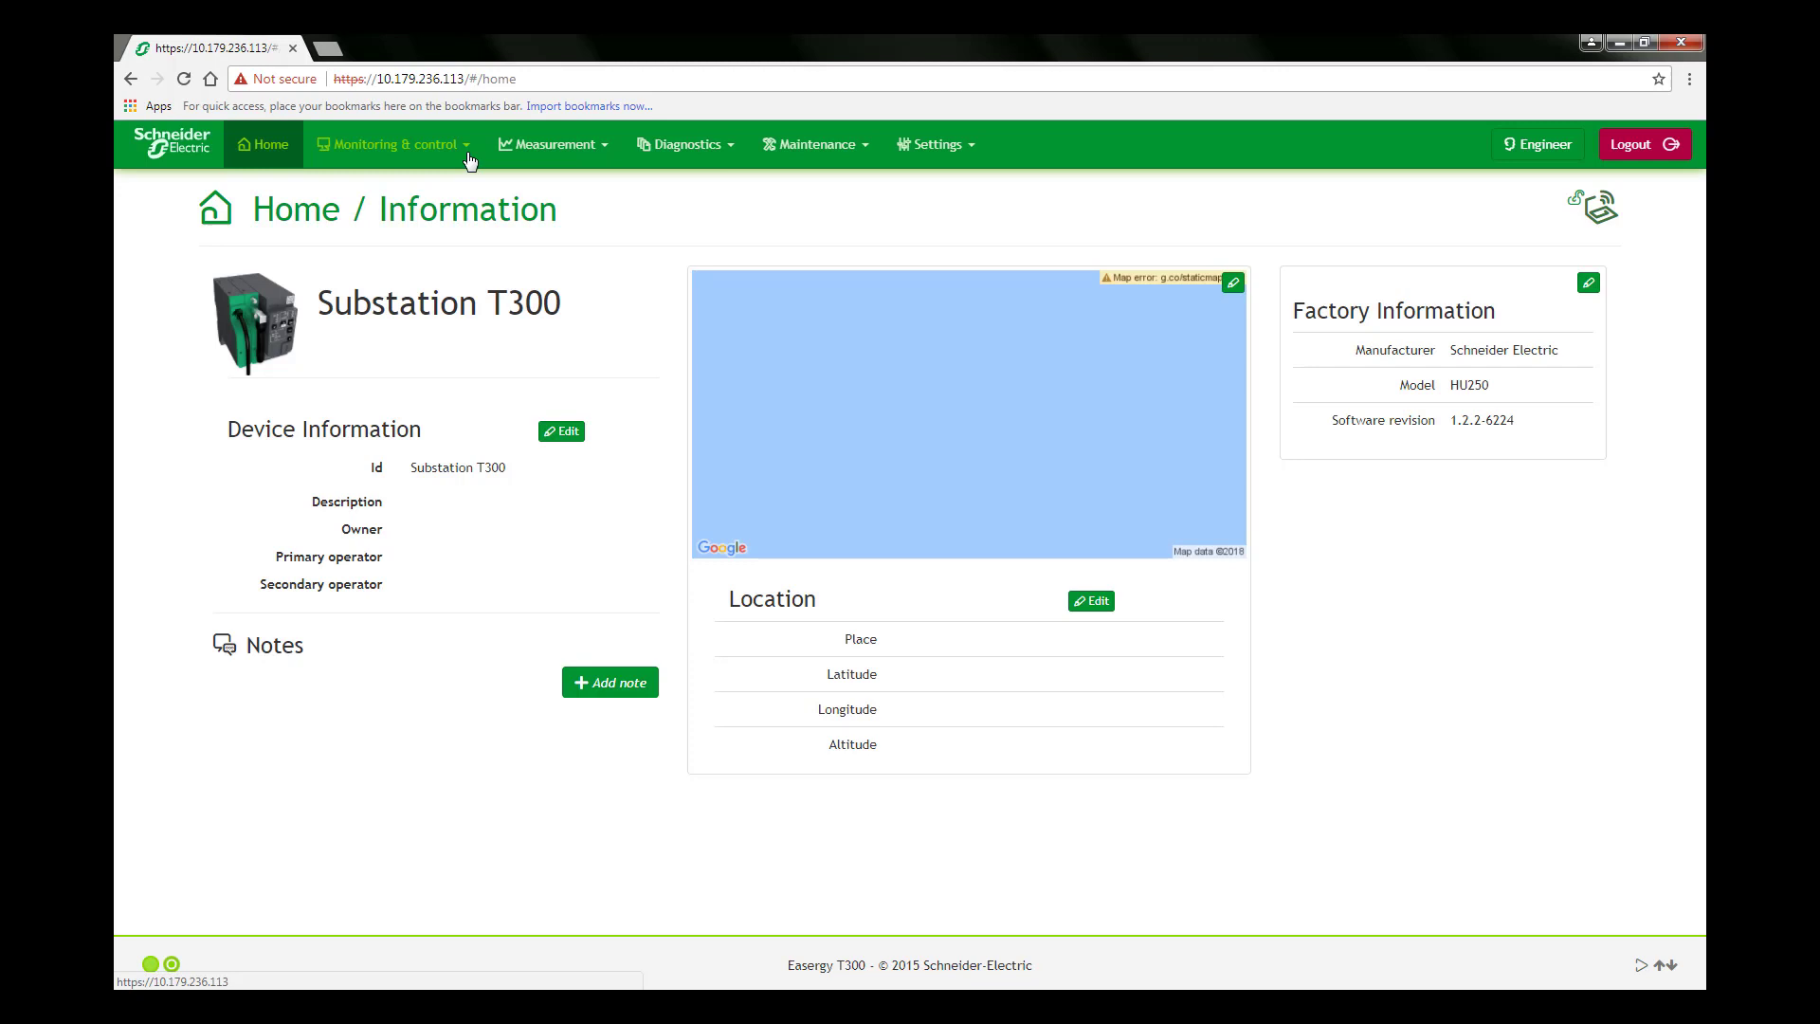
Open the last page of Analog data and highlight PM_volt_L_N reading 231.00.
click(470, 157)
click(415, 311)
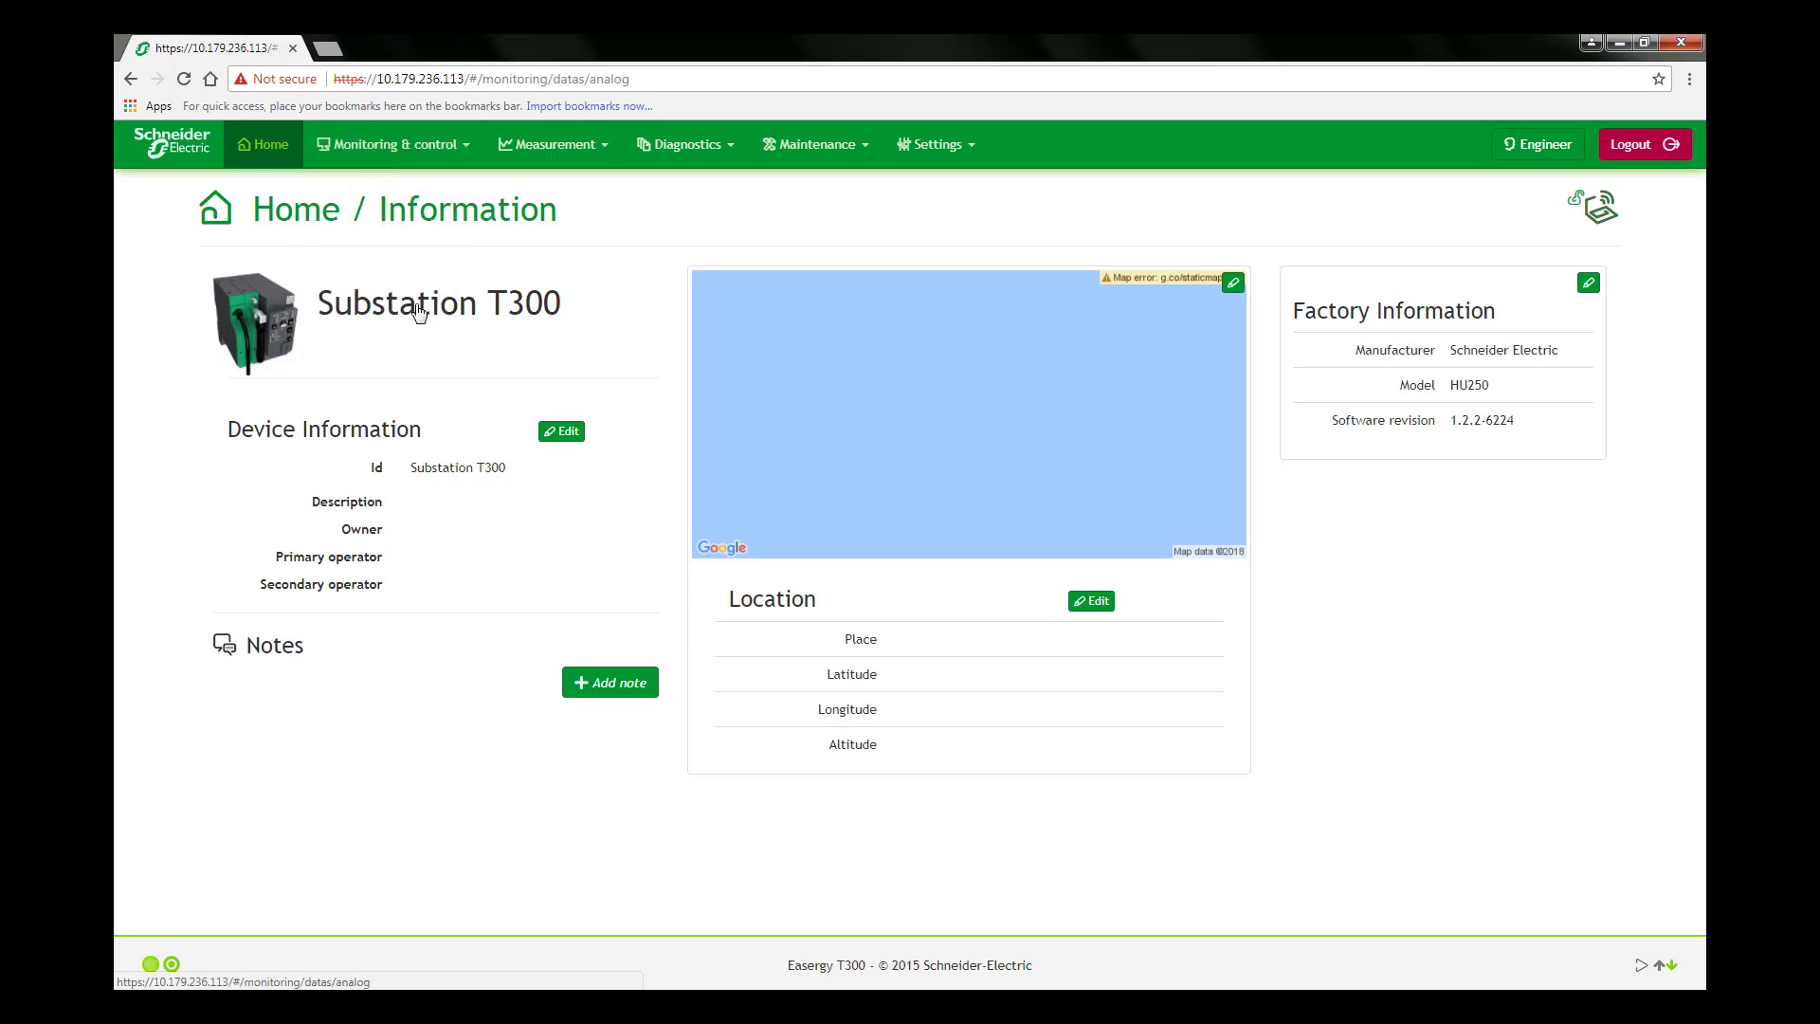
click(848, 789)
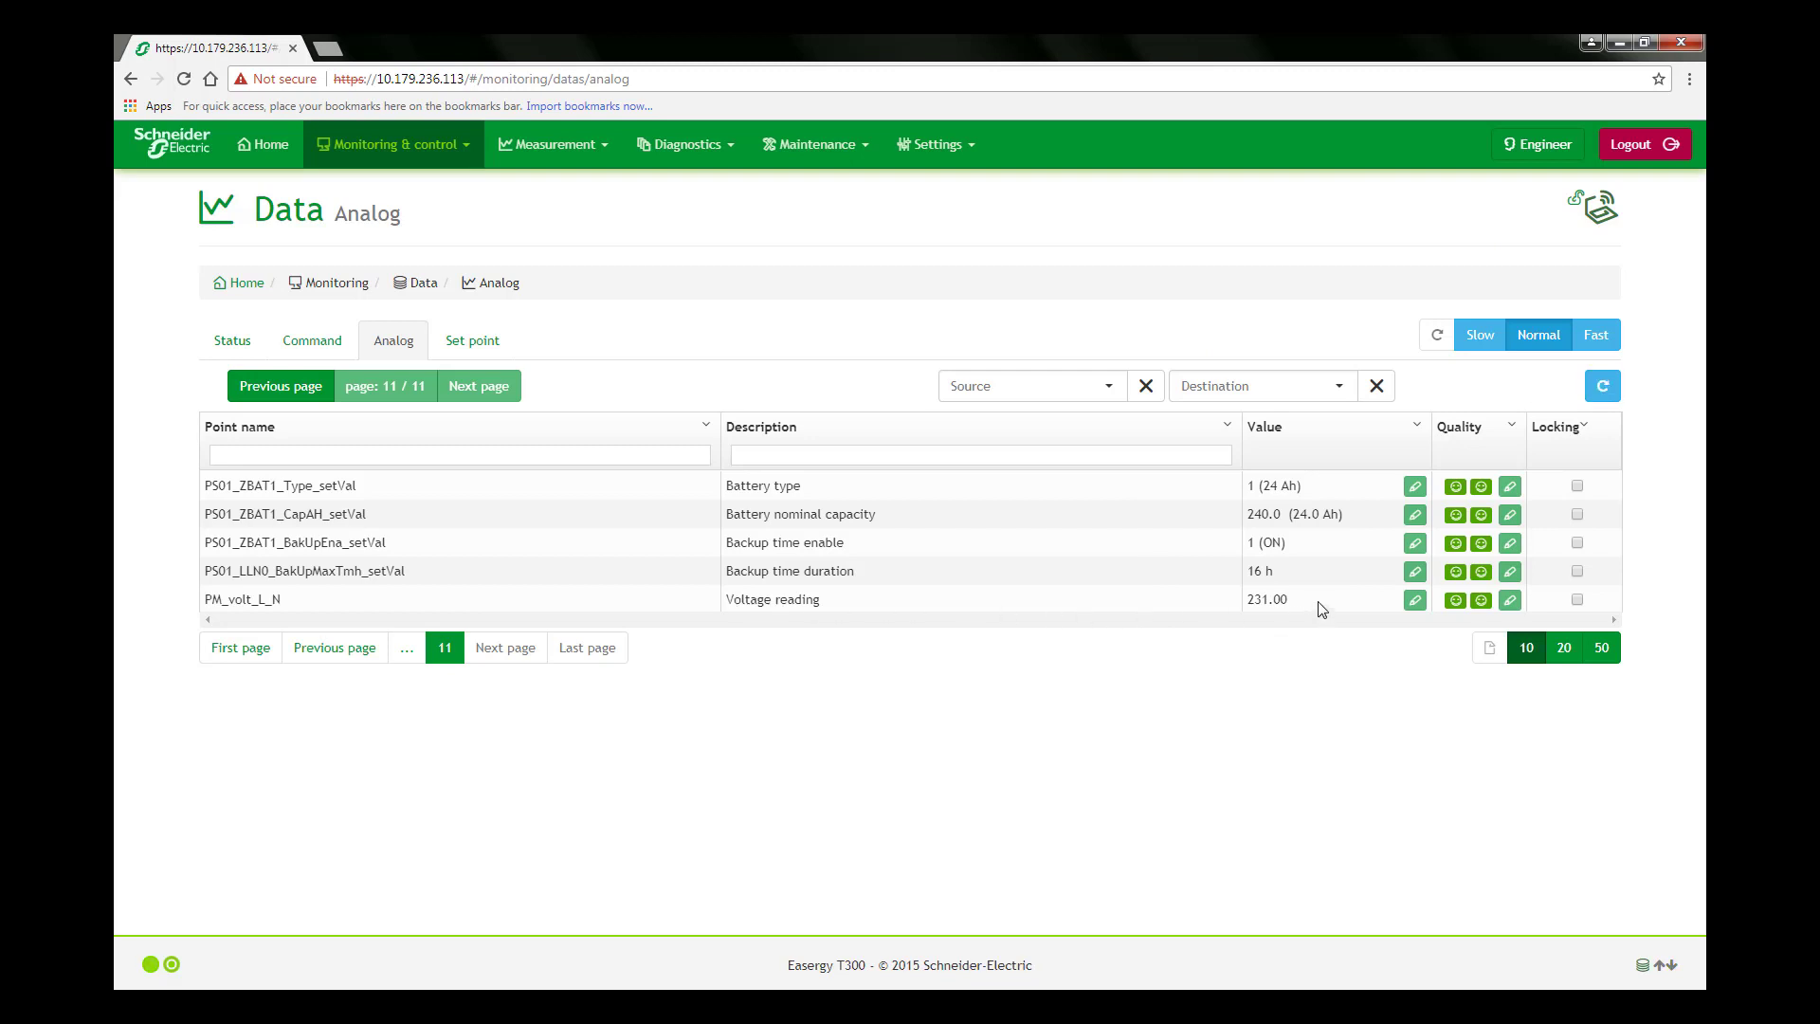
drag(1293, 606, 1245, 611)
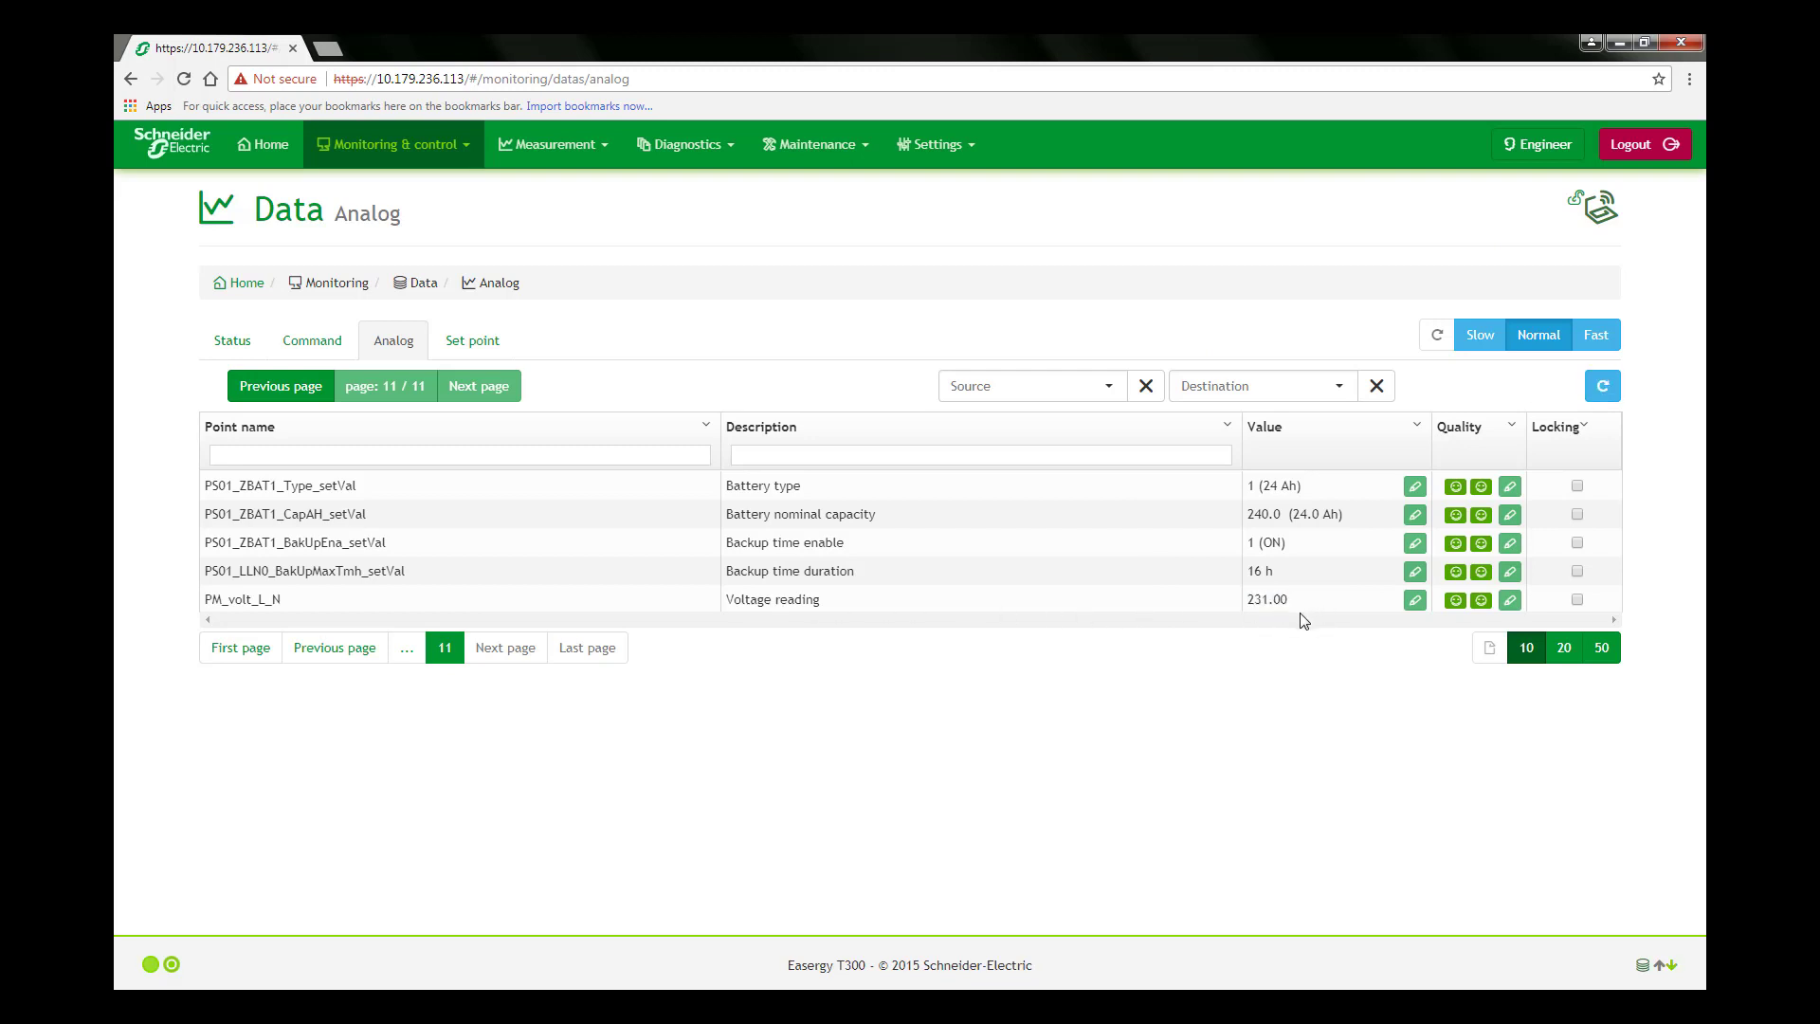